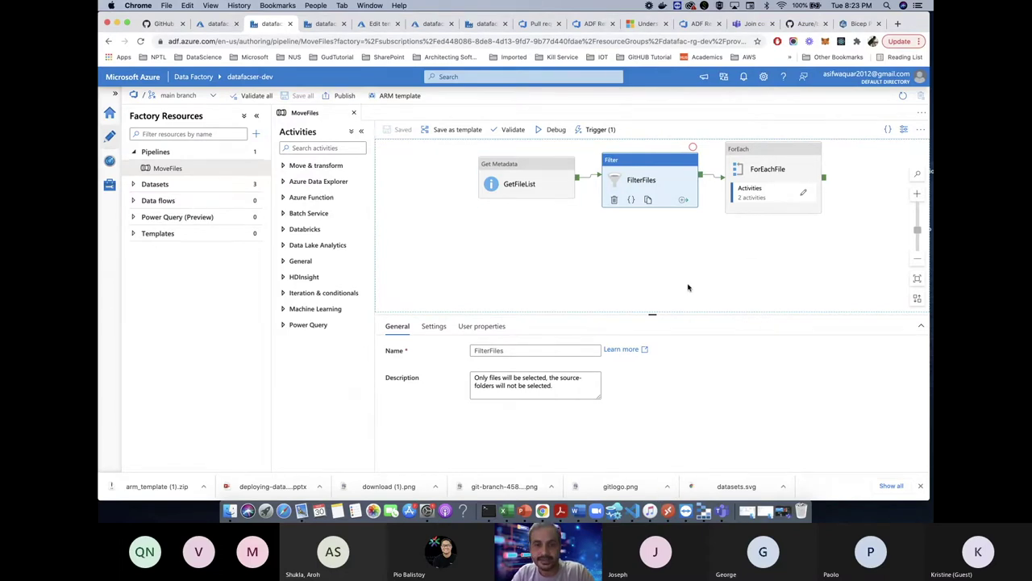
# Step: Inspect the ForEachFile activity and the BinaryDataDestination dataset's linked service, including its AzureKeyVaultLS reference, and close it without saving
pyautogui.doubleClick(779, 191)
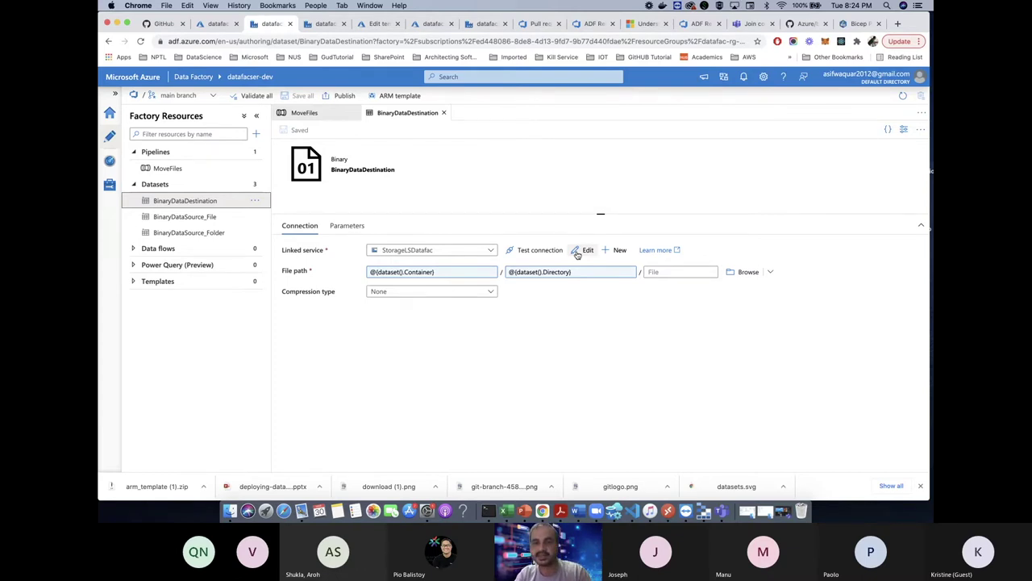
pyautogui.click(584, 250)
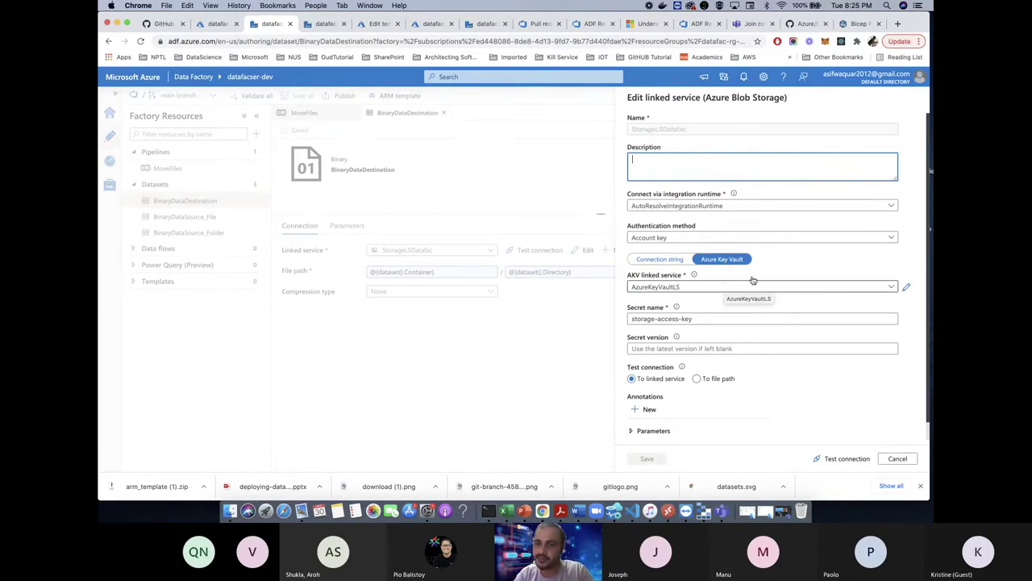
pyautogui.click(906, 288)
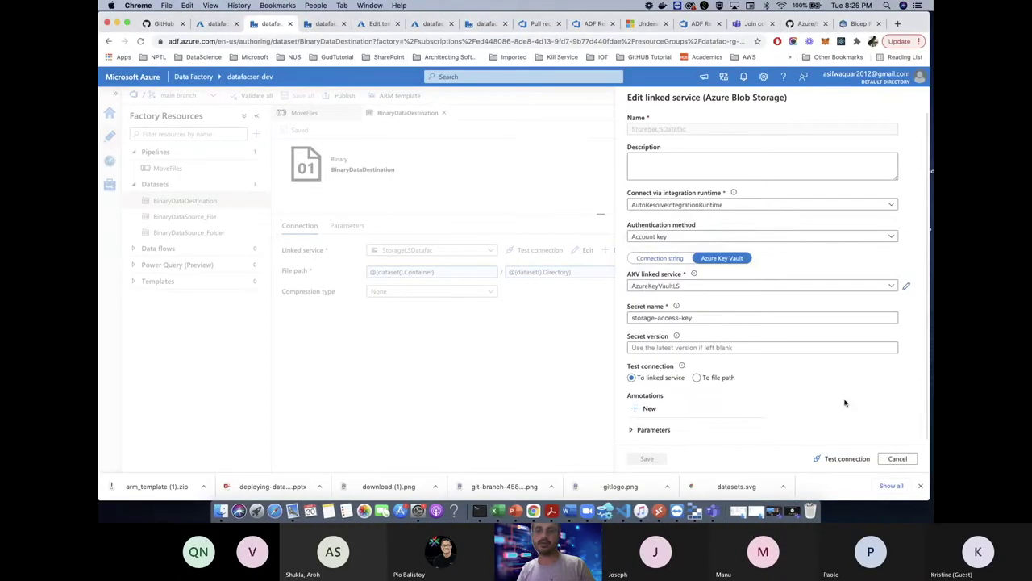
pyautogui.click(891, 460)
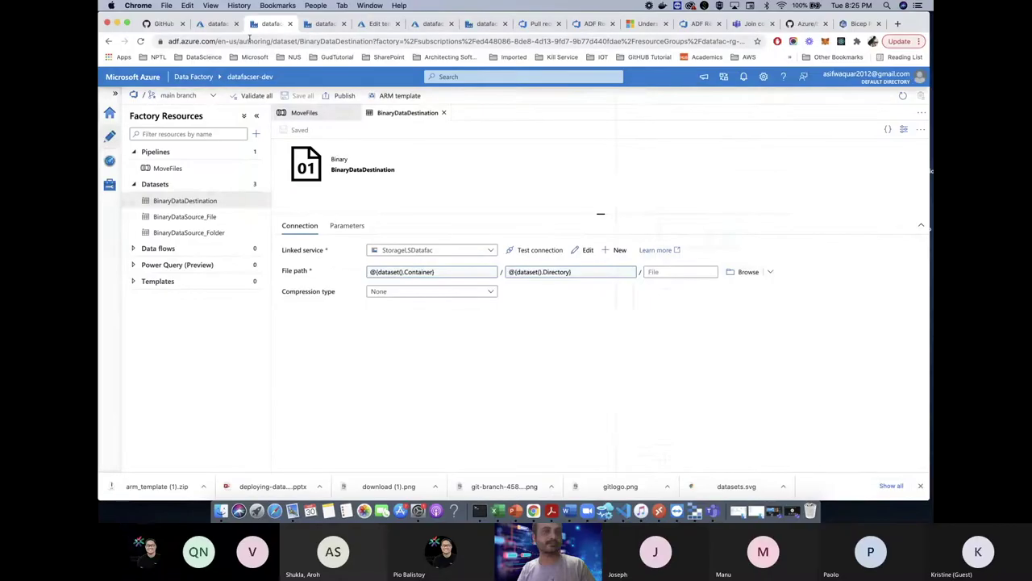
# Step: Switch to the Azure portal and name the new resource group datasessions-pipeline-dev under the Visual Studio Enterprise Subscription
pyautogui.click(213, 24)
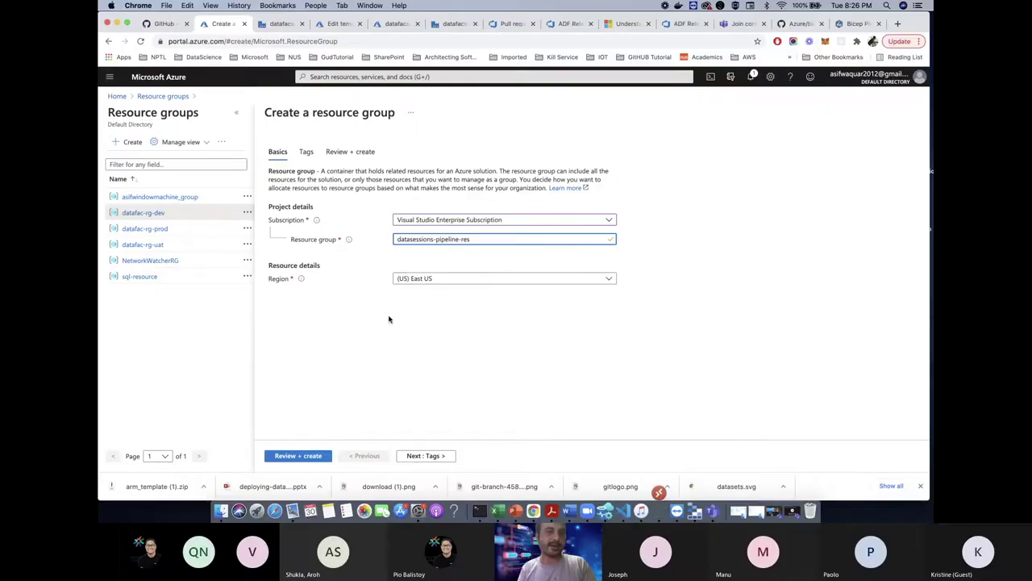
pyautogui.press('BackSpace')
pyautogui.write('ev')
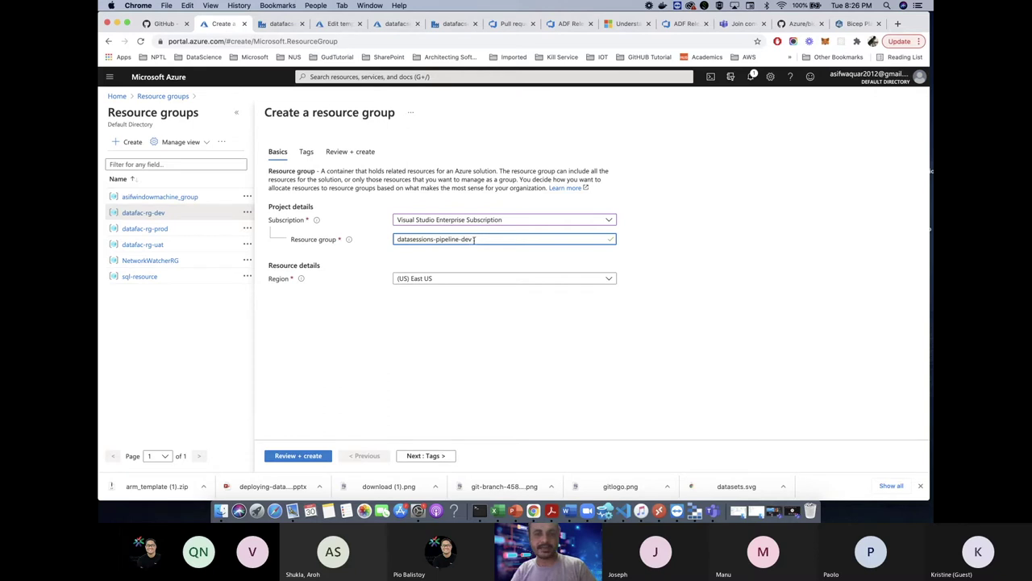
# Step: Try a $() variable placeholder as the suffix of the resource group name and restore the dev suffix
pyautogui.doubleClick(475, 240)
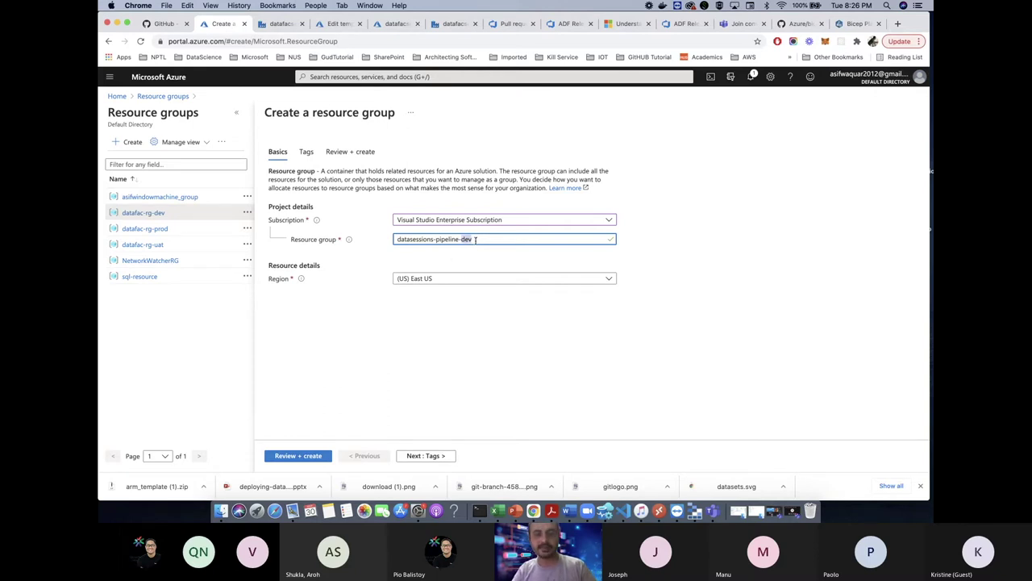
pyautogui.doubleClick(475, 239)
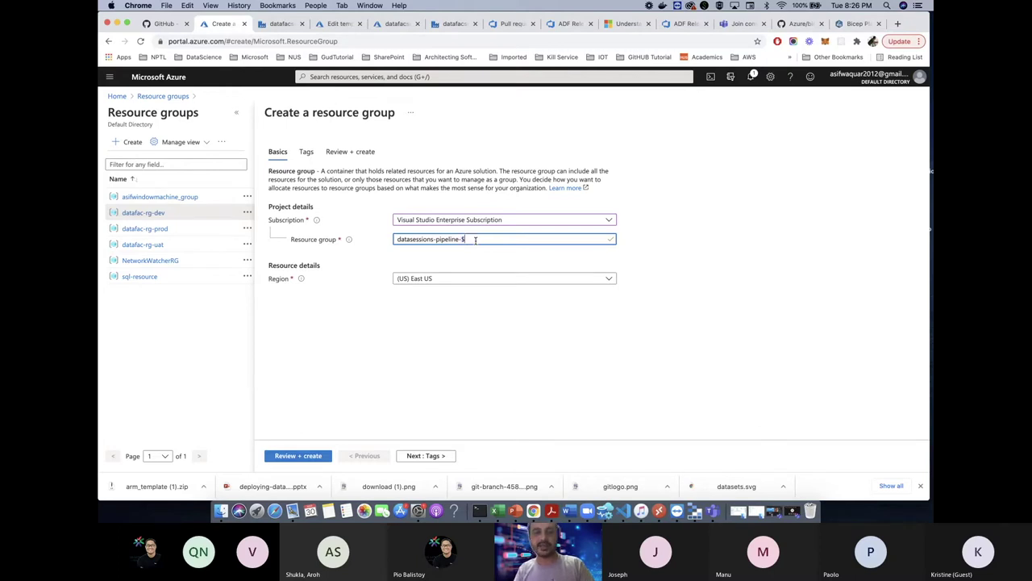
pyautogui.write('$')
pyautogui.press('BackSpace')
pyautogui.press('BackSpace')
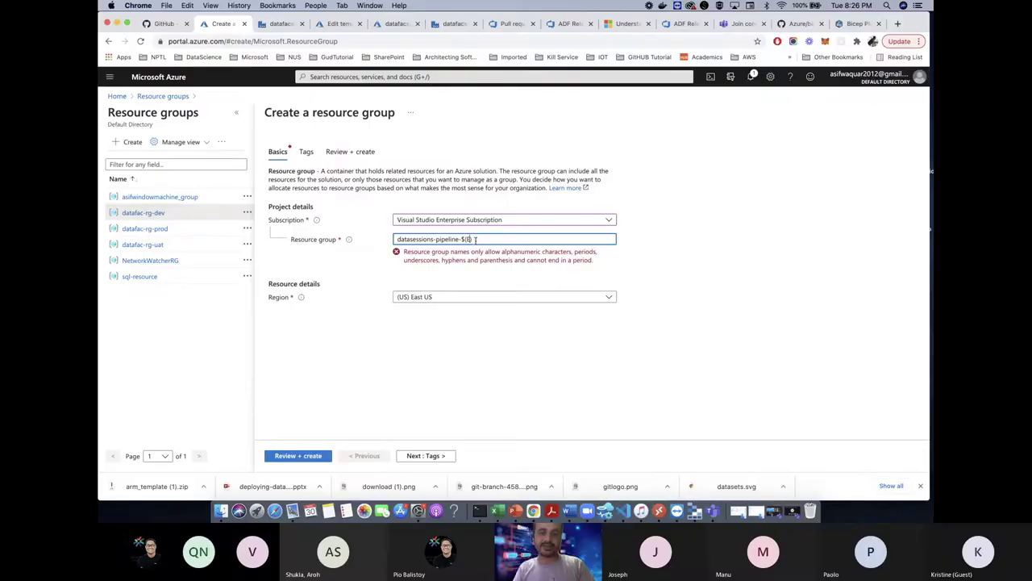
pyautogui.moveTo(507, 240); pyautogui.dragTo(462, 240)
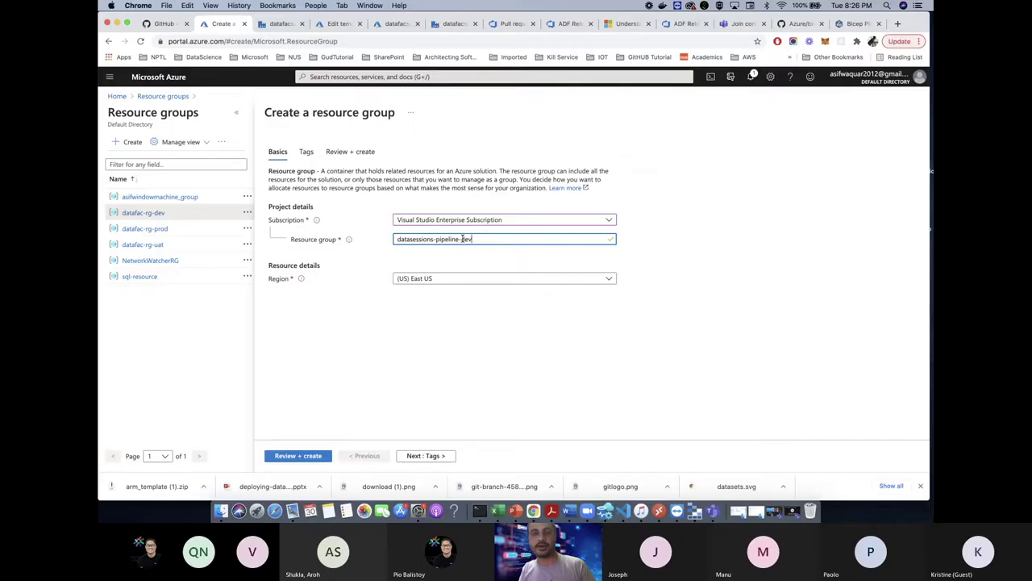
pyautogui.moveTo(514, 239); pyautogui.dragTo(462, 239)
pyautogui.write('dev')
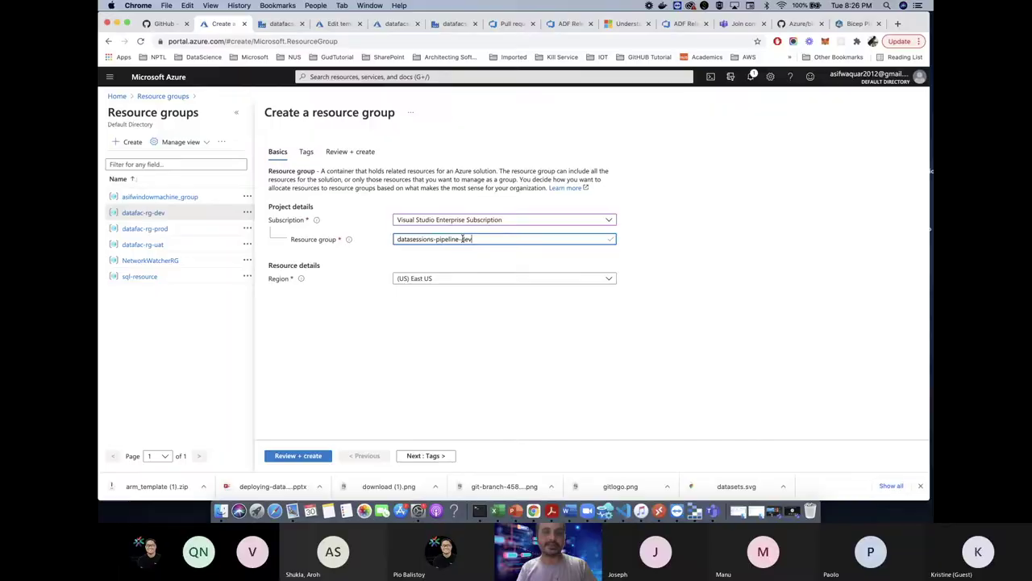
# Step: Review and create the datasessions-pipeline-dev resource group in East US, and open it
pyautogui.click(323, 456)
pyautogui.click(322, 456)
pyautogui.click(290, 456)
pyautogui.click(334, 456)
pyautogui.click(296, 456)
pyautogui.click(296, 456)
pyautogui.click(296, 457)
pyautogui.click(296, 456)
pyautogui.click(296, 456)
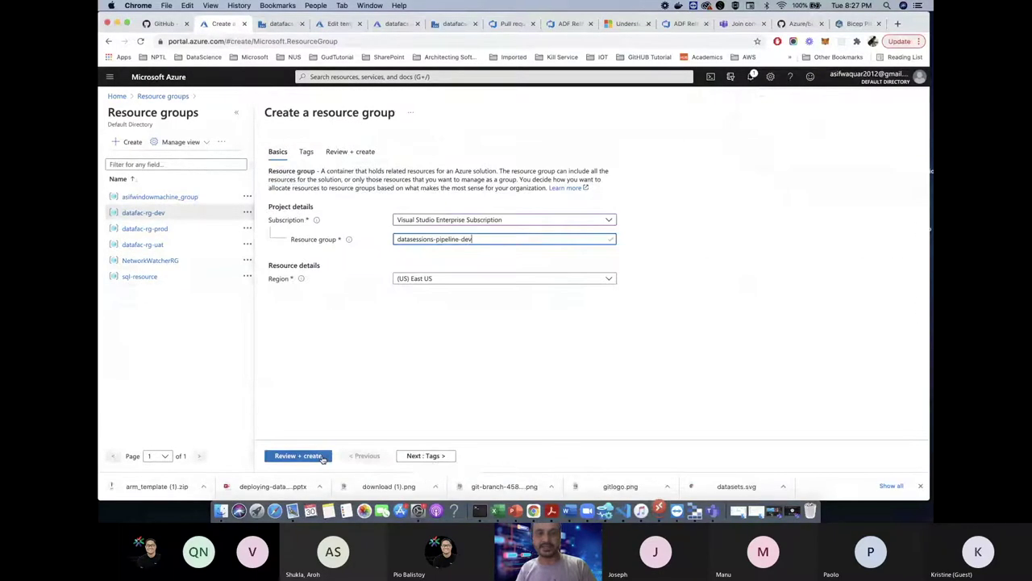
pyautogui.click(322, 456)
pyautogui.click(295, 454)
pyautogui.click(184, 284)
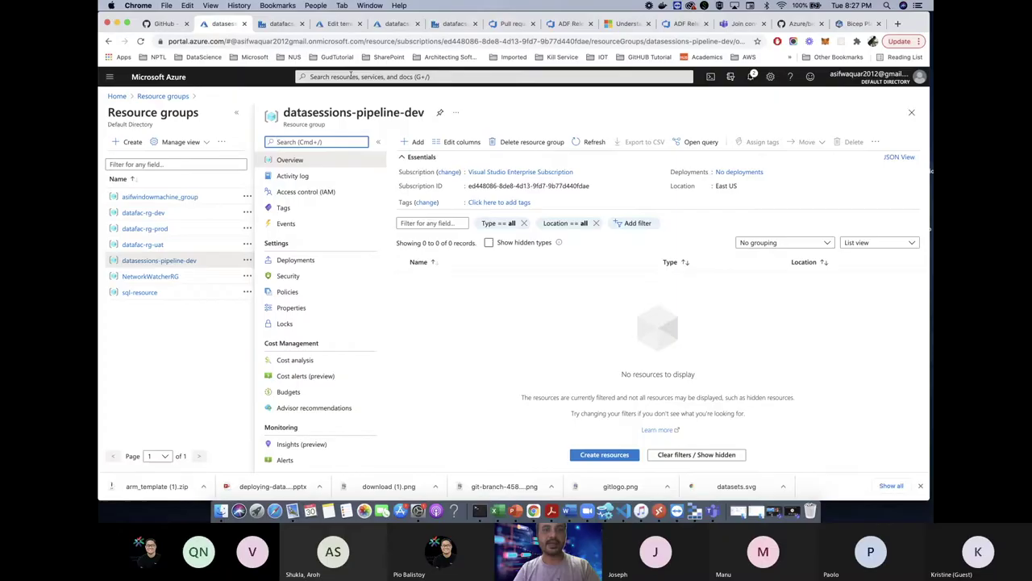
# Step: Find the storage accounts service and start a new storage account in a new resource group named datasession-storage-dev
pyautogui.click(350, 76)
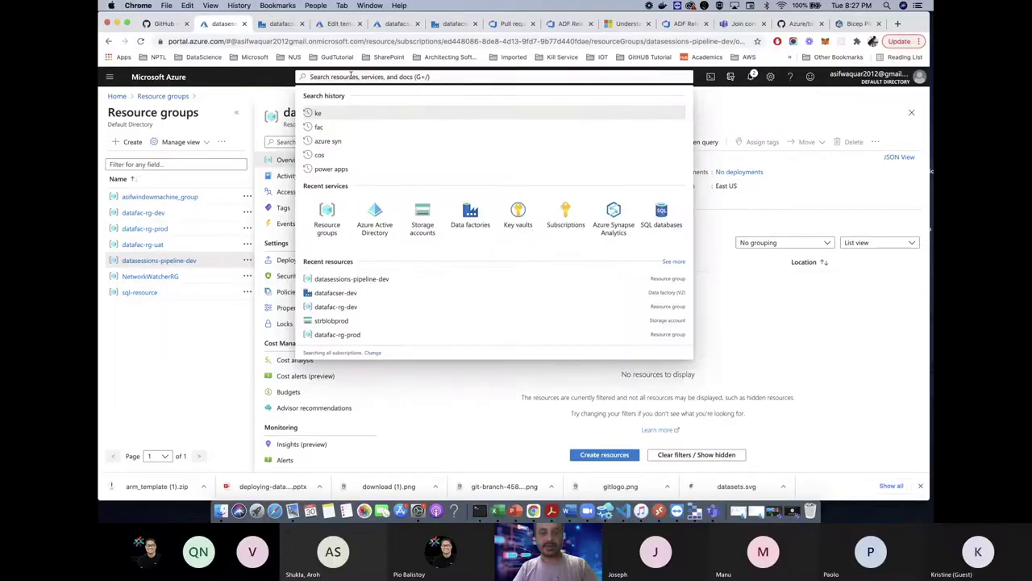
pyautogui.write('azure')
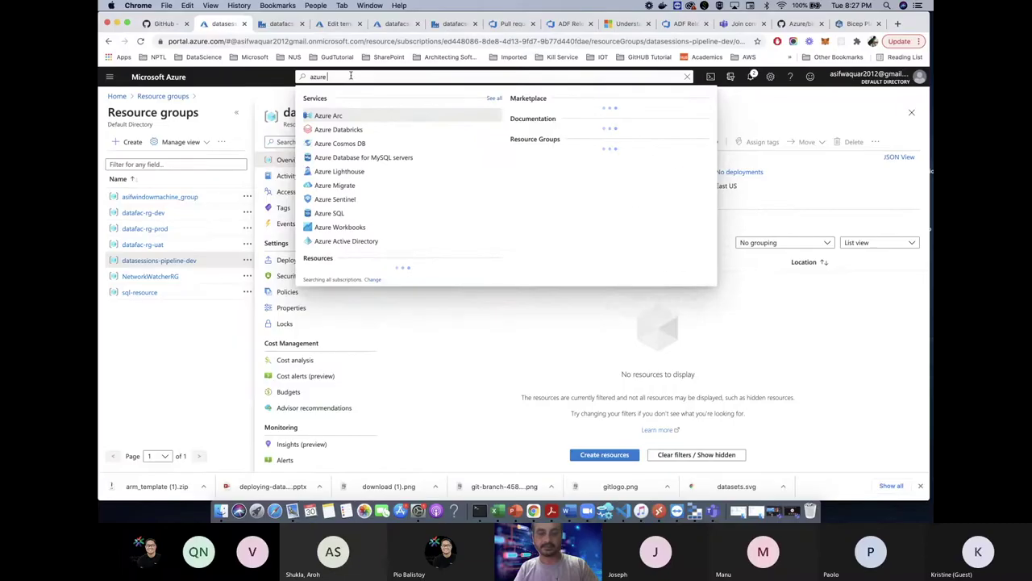
pyautogui.write(' stor')
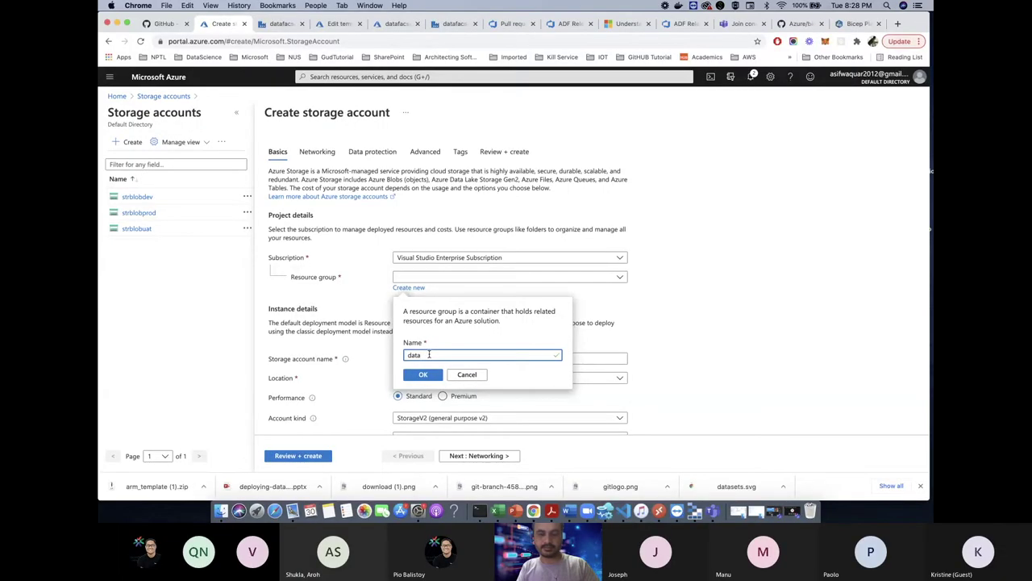
pyautogui.write('session-storage')
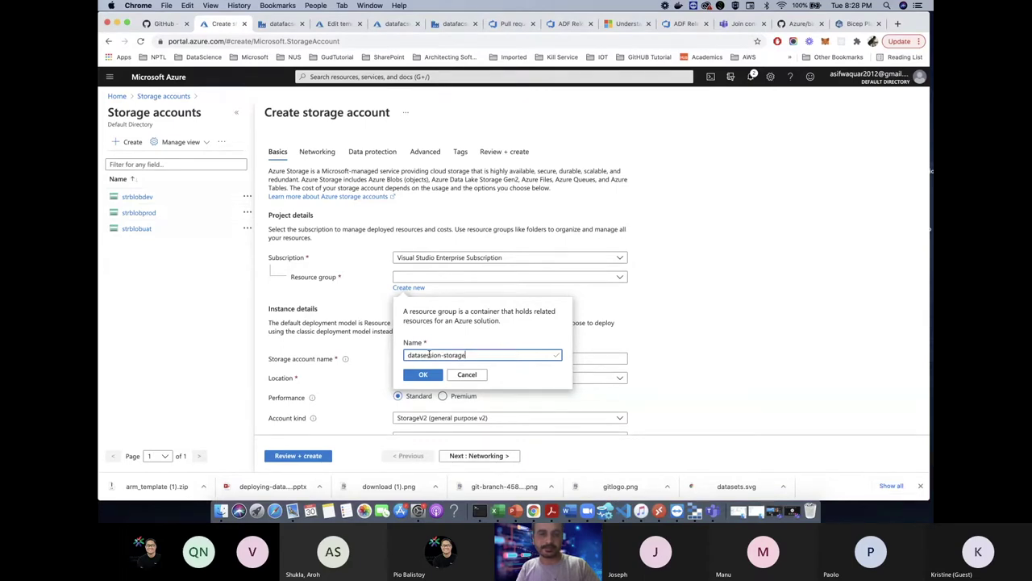
pyautogui.write('-d')
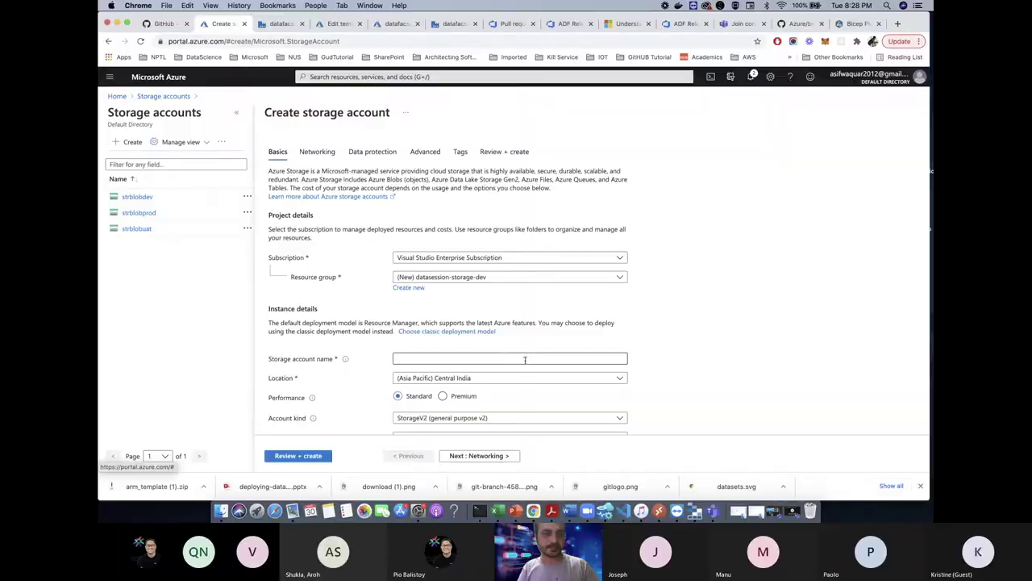
pyautogui.write('ev')
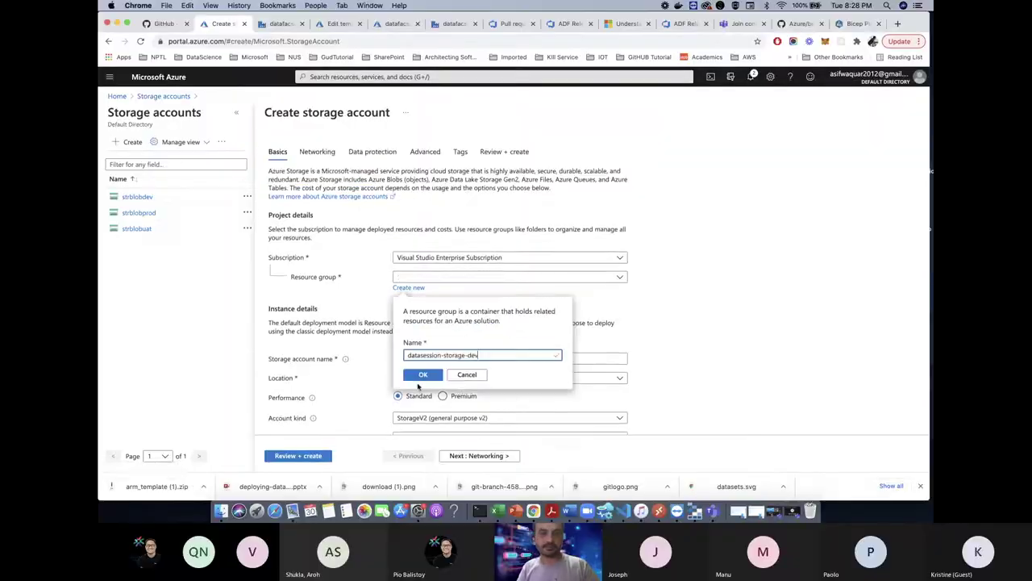
pyautogui.click(421, 376)
# Step: Name the storage account datasessionstoragedev and set its location to West Europe
pyautogui.click(468, 326)
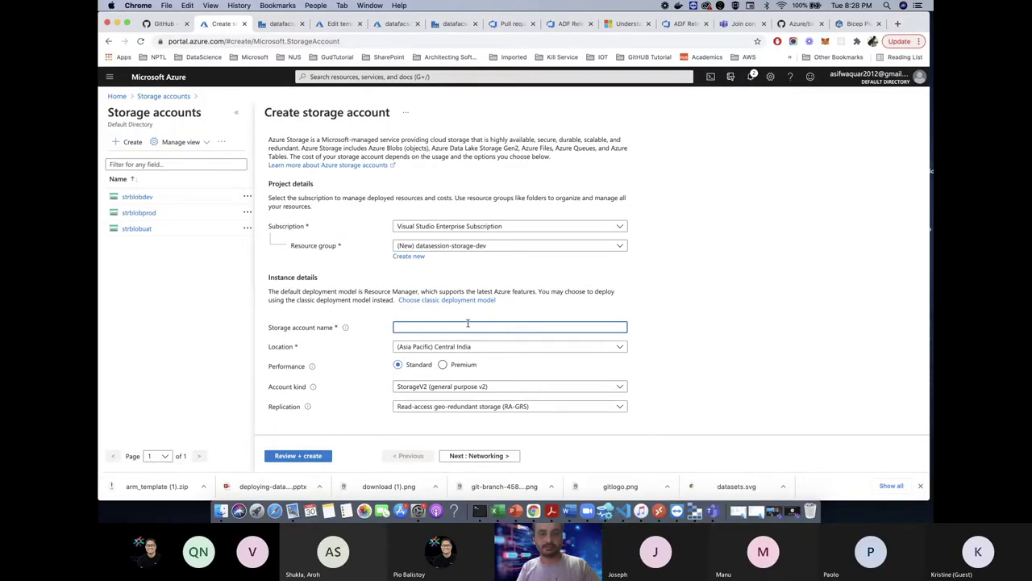
pyautogui.write('data')
pyautogui.press('BackSpace')
pyautogui.press('BackSpace')
pyautogui.press('BackSpace')
pyautogui.press('BackSpace')
pyautogui.write('datasession-storage-account-dev')
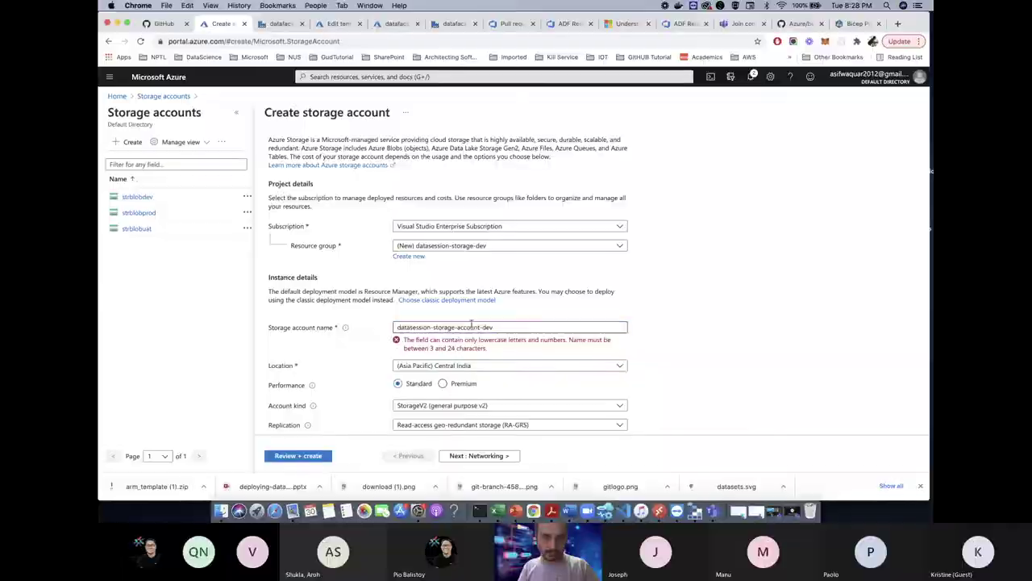
pyautogui.press('BackSpace')
pyautogui.write('-')
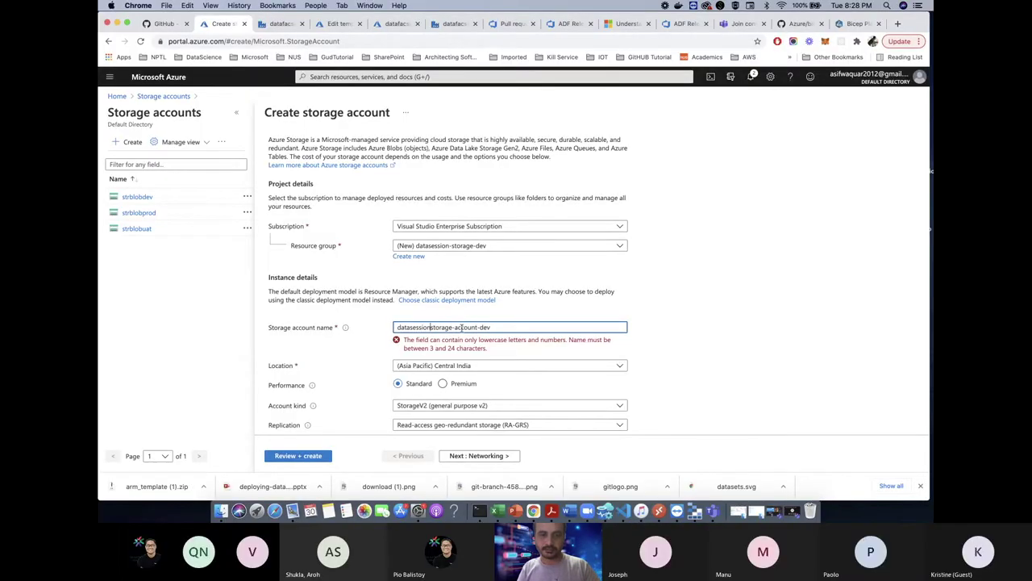
pyautogui.click(455, 327)
pyautogui.write('-')
pyautogui.press('super+z')
pyautogui.press('BackSpace')
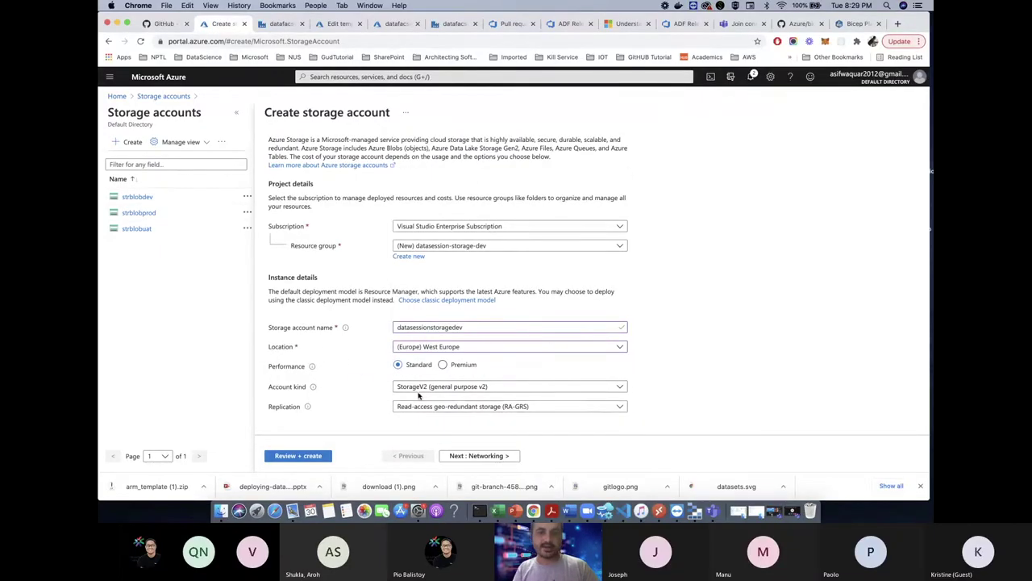
# Step: Create the storage account with the BlobStorage account kind and locally-redundant storage (LRS) replication
pyautogui.click(481, 406)
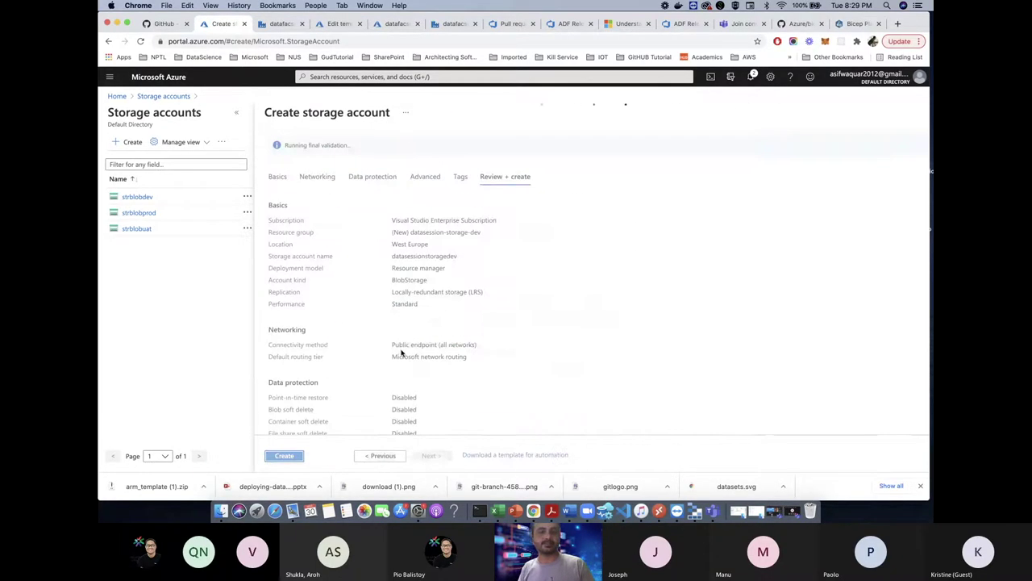
pyautogui.click(284, 455)
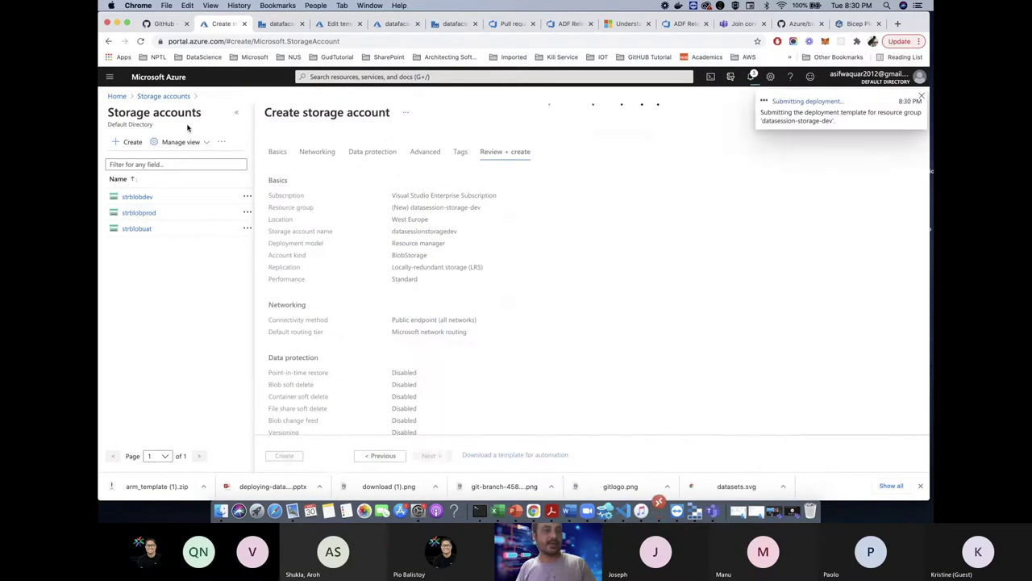
# Step: Open the datasessions-pipeline-dev resource group and delete it, confirming with its name
pyautogui.click(121, 98)
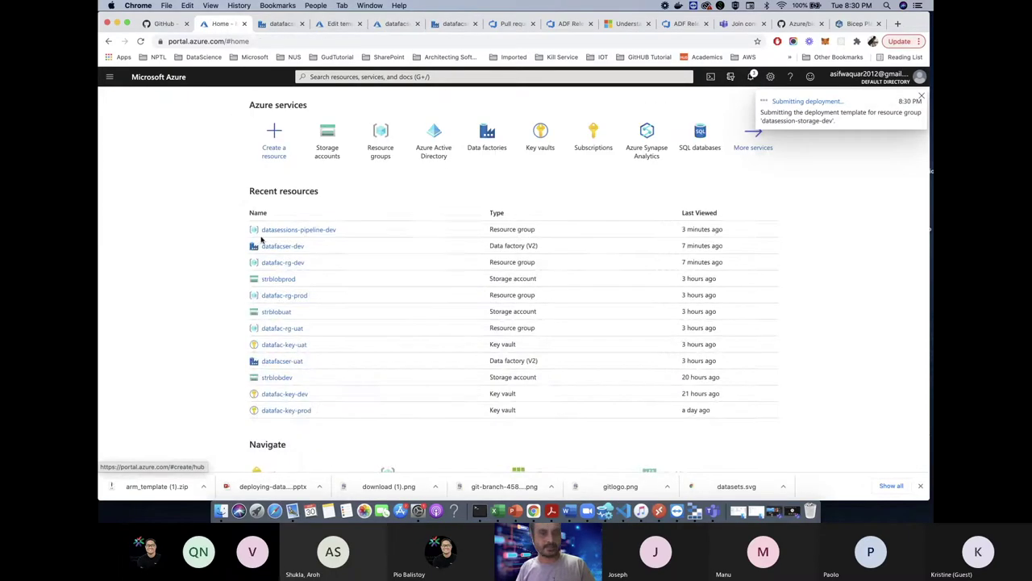
pyautogui.click(383, 147)
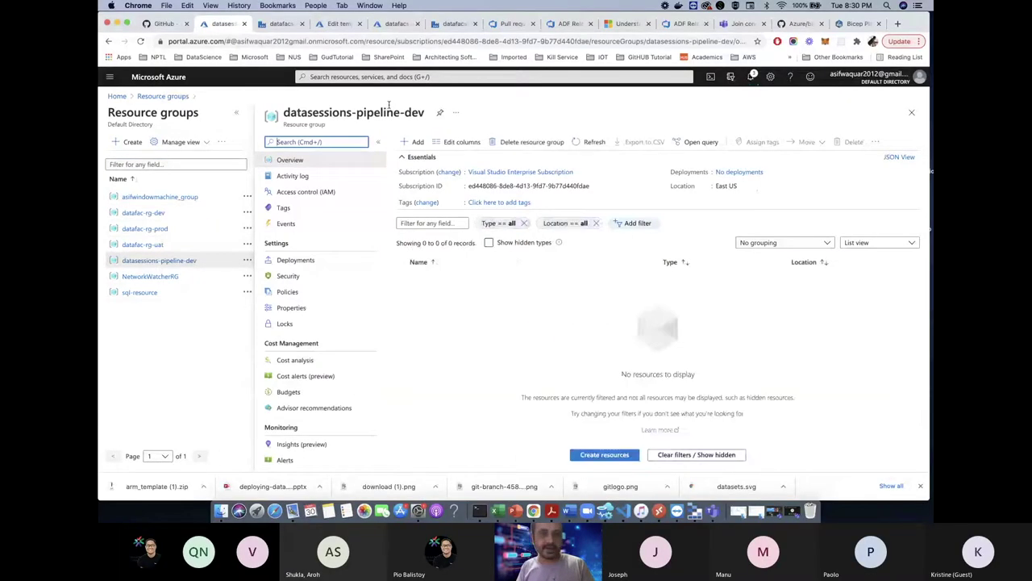
pyautogui.tripleClick(283, 113)
pyautogui.press('super+c')
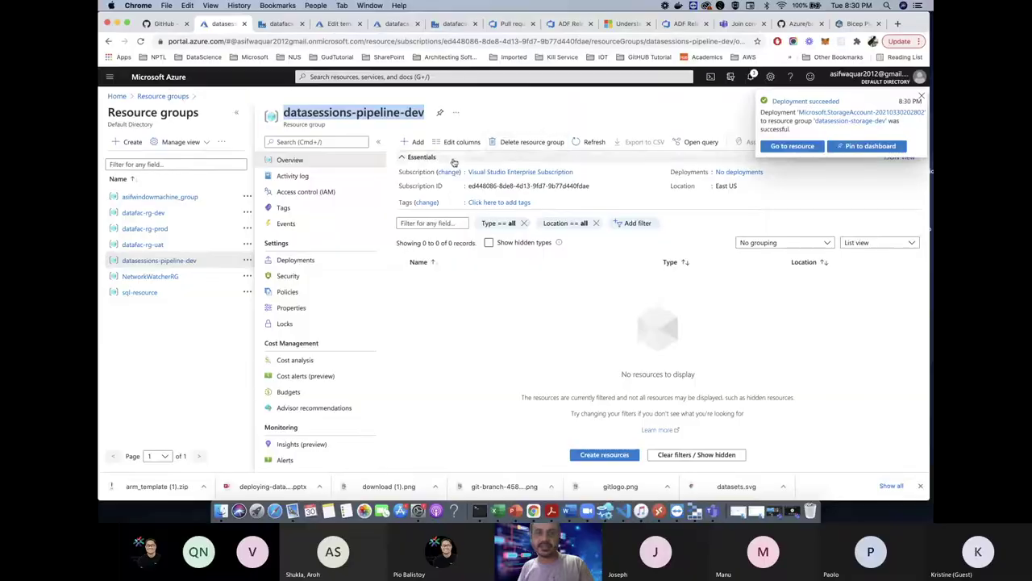
pyautogui.click(531, 141)
pyautogui.click(721, 179)
pyautogui.press('super+v')
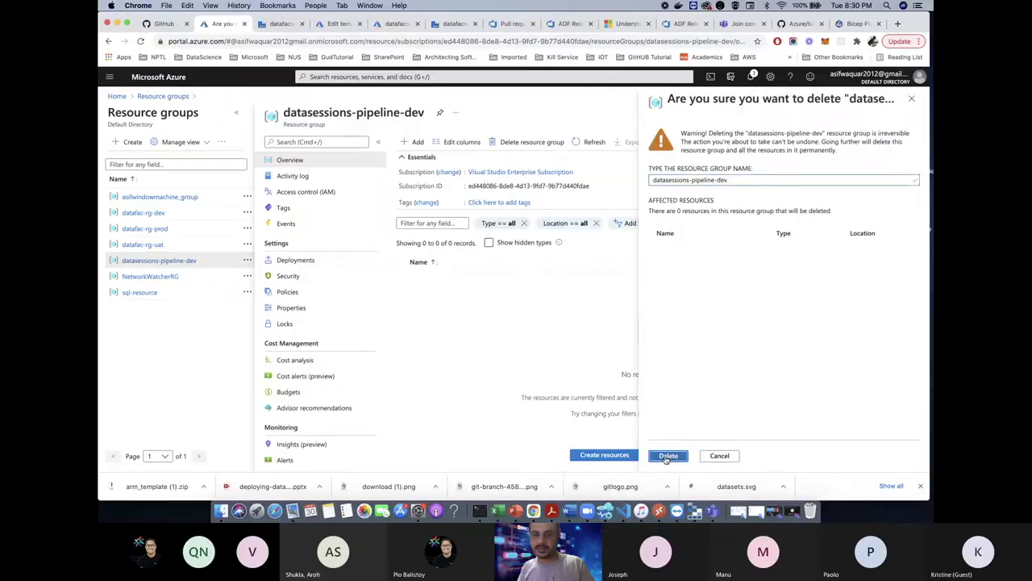
pyautogui.click(666, 456)
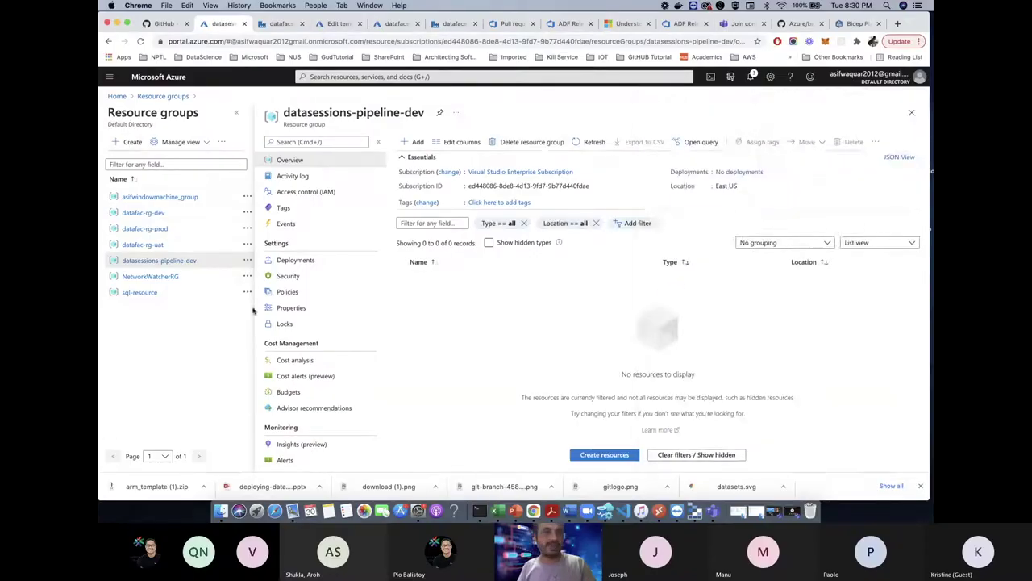
# Step: Start another resource group under Microsoft Azure Sponsorship and name it data-pipeline-dev
pyautogui.click(131, 141)
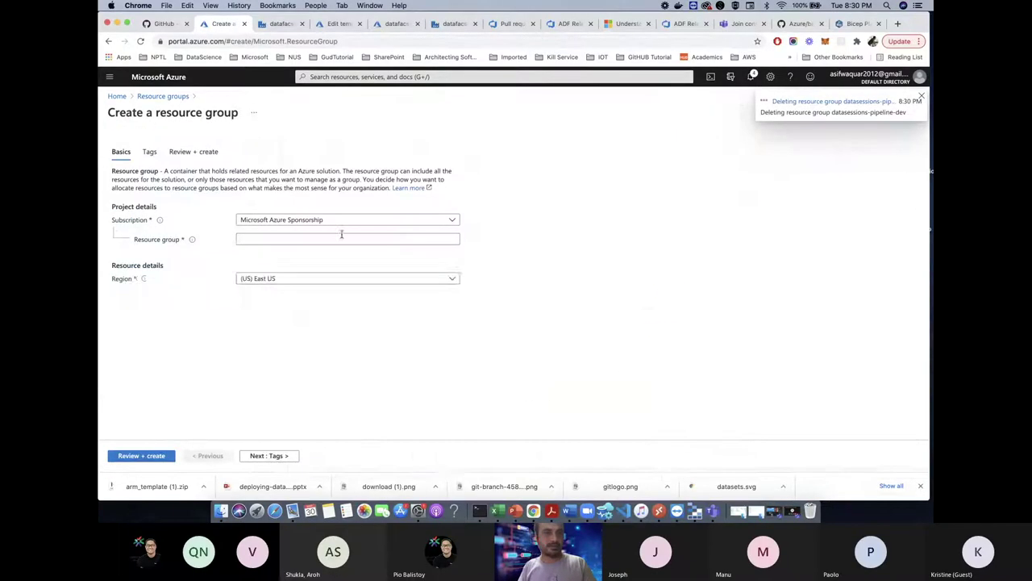
pyautogui.click(296, 238)
pyautogui.write('datasessions-pipeline-dev')
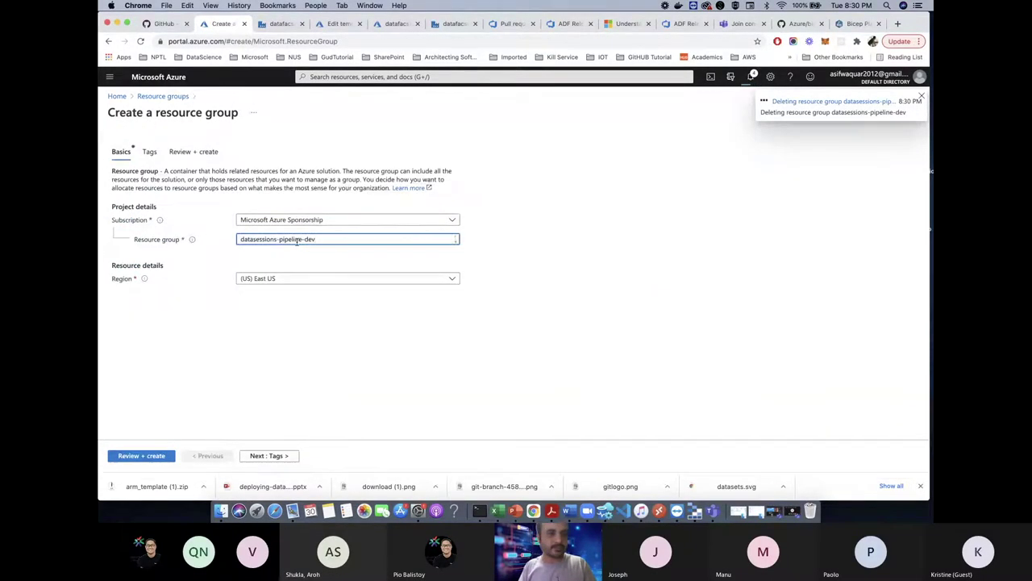
pyautogui.click(278, 239)
pyautogui.press('BackSpace')
pyautogui.press('BackSpace')
pyautogui.press('BackSpace')
pyautogui.press('BackSpace')
pyautogui.press('BackSpace')
pyautogui.press('BackSpace')
pyautogui.press('BackSpace')
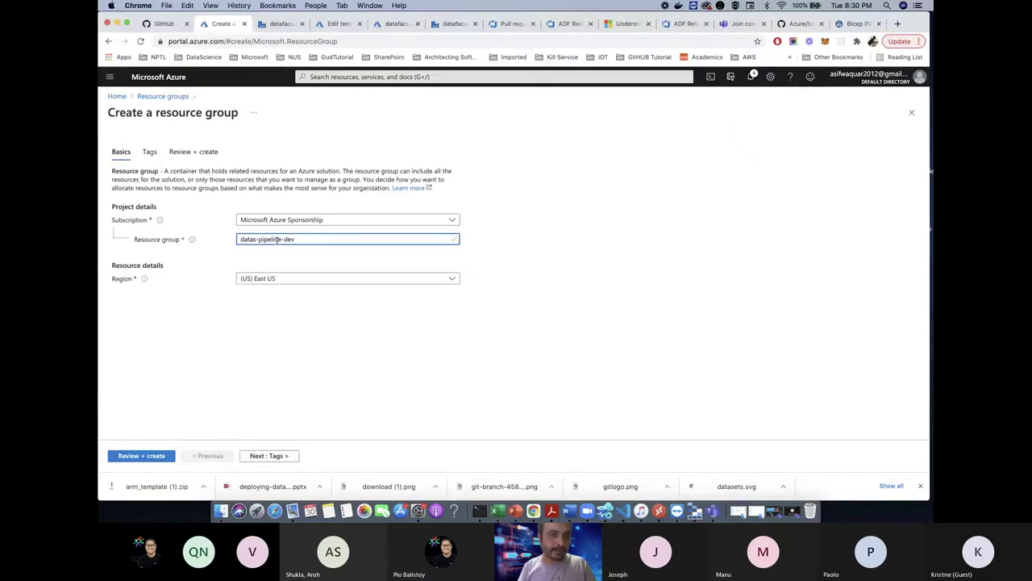
# Step: Switch the data-pipeline-dev resource group to Visual Studio Enterprise Subscription, set its region to West Europe, and create it
pyautogui.click(315, 278)
pyautogui.write('we')
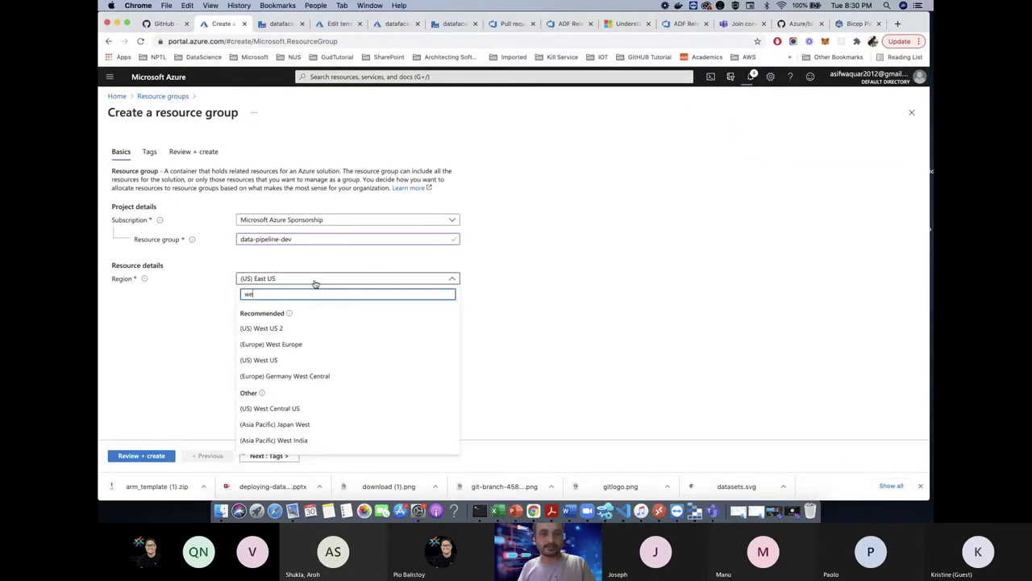
pyautogui.write('st e')
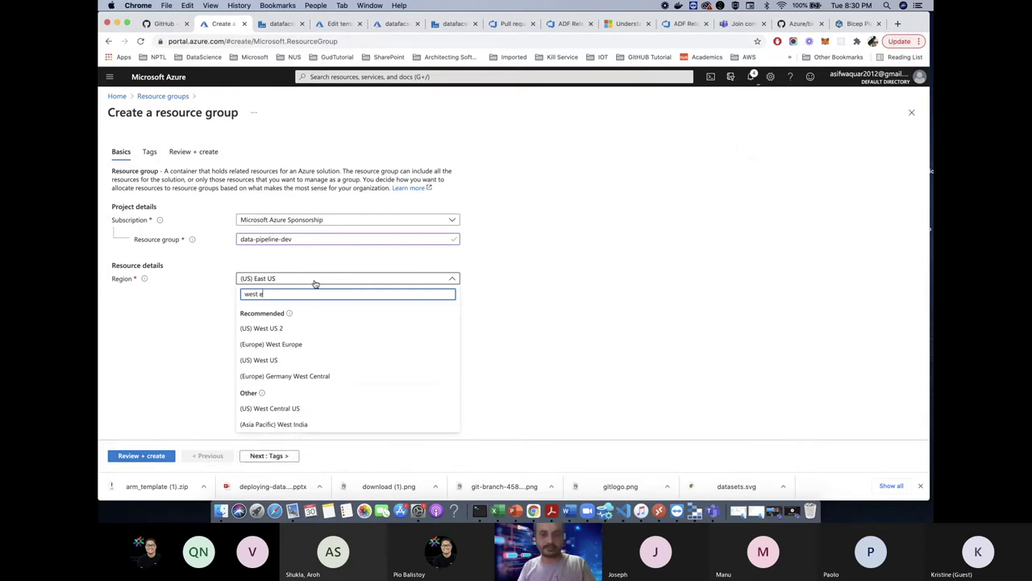
pyautogui.write(' europ')
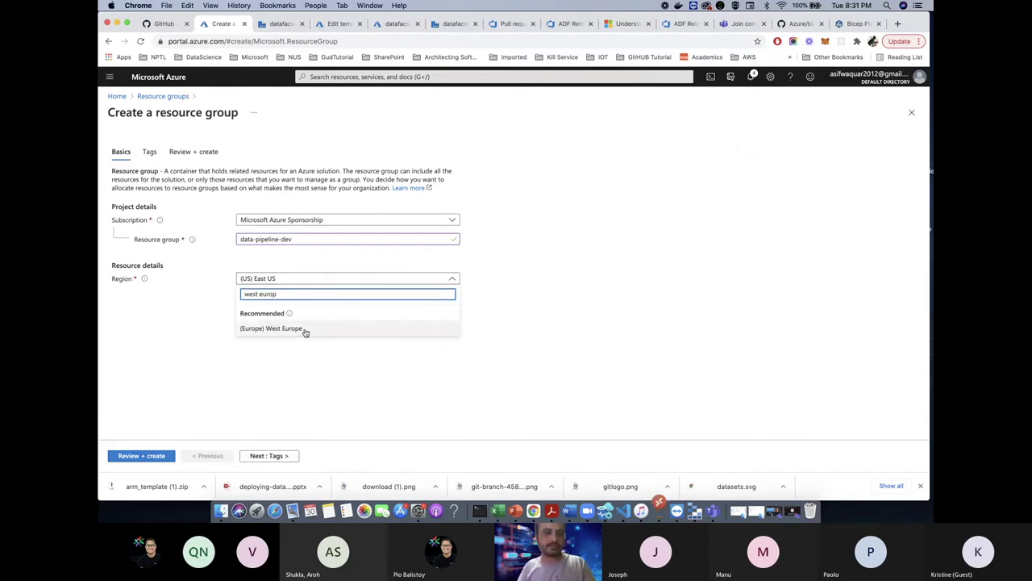
pyautogui.click(307, 329)
pyautogui.click(315, 280)
pyautogui.click(315, 280)
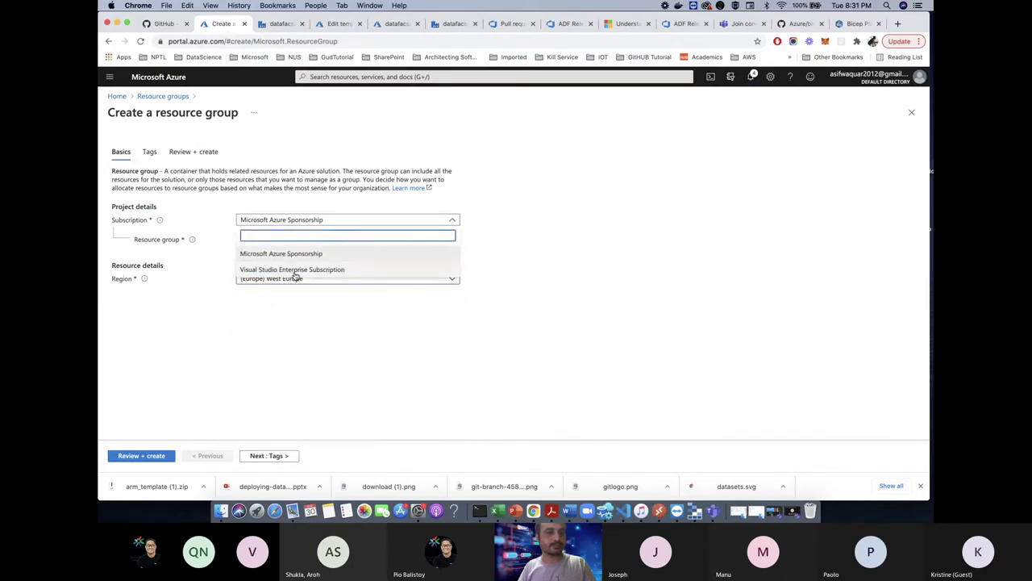
pyautogui.click(296, 267)
pyautogui.click(314, 280)
pyautogui.write('west')
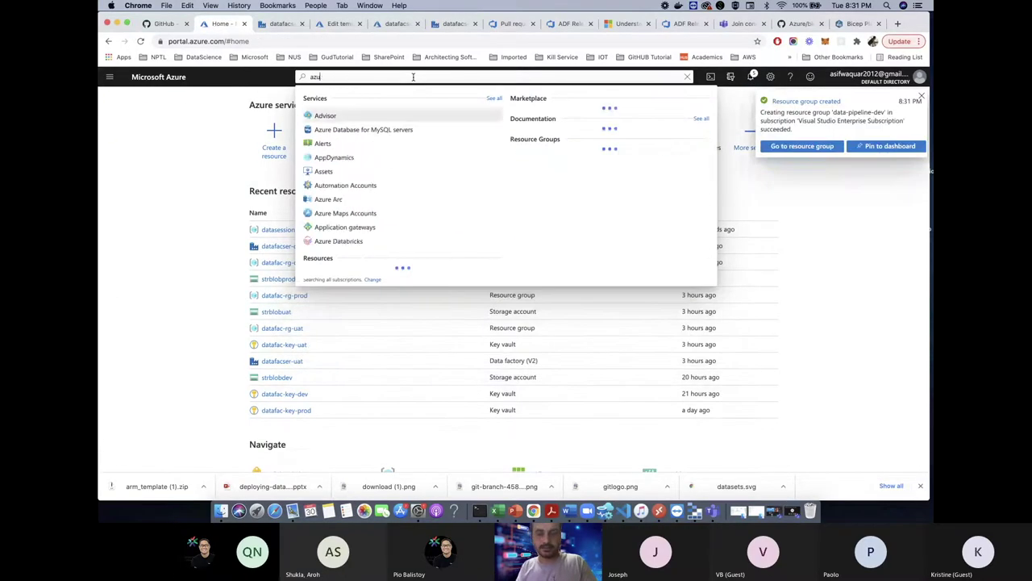
# Step: Start a key vault named data-key-vault-dev in the datasession-storage-dev resource group under Visual Studio Enterprise Subscription, with region West Europe
pyautogui.write('re key vault')
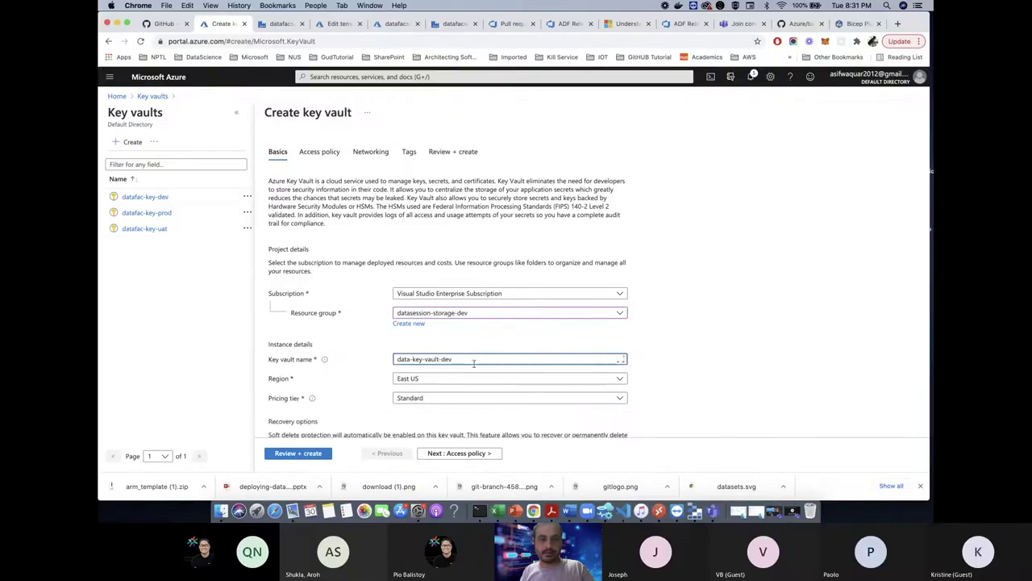
pyautogui.click(537, 359)
pyautogui.press('BackSpace')
pyautogui.press('BackSpace')
pyautogui.press('BackSpace')
pyautogui.press('BackSpace')
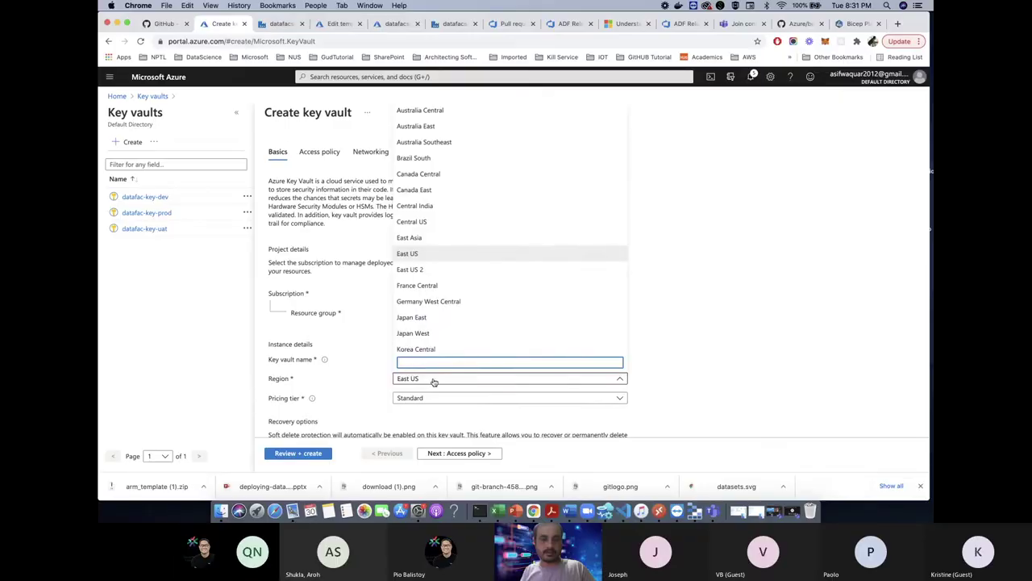
pyautogui.write('wes')
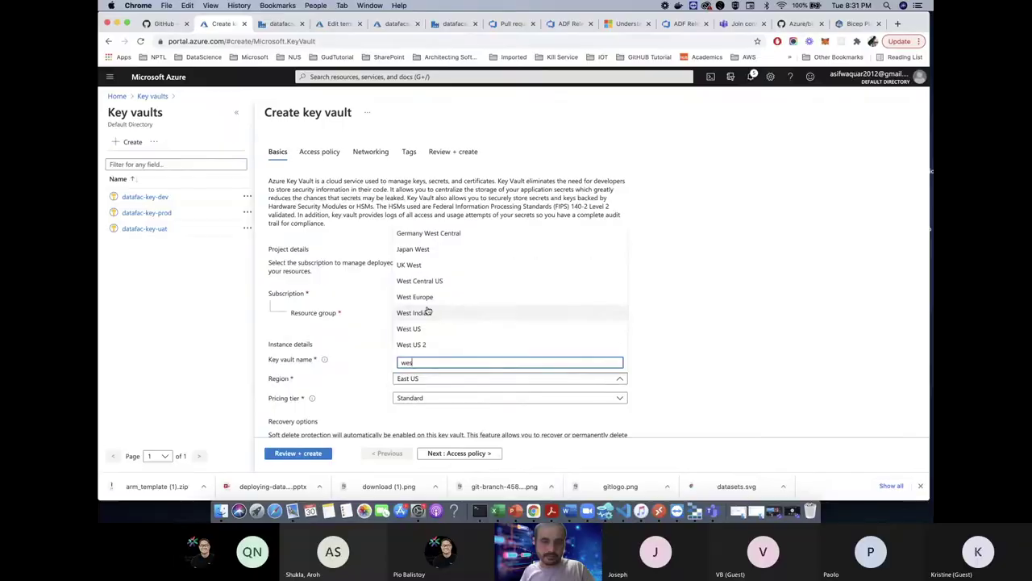
pyautogui.click(414, 297)
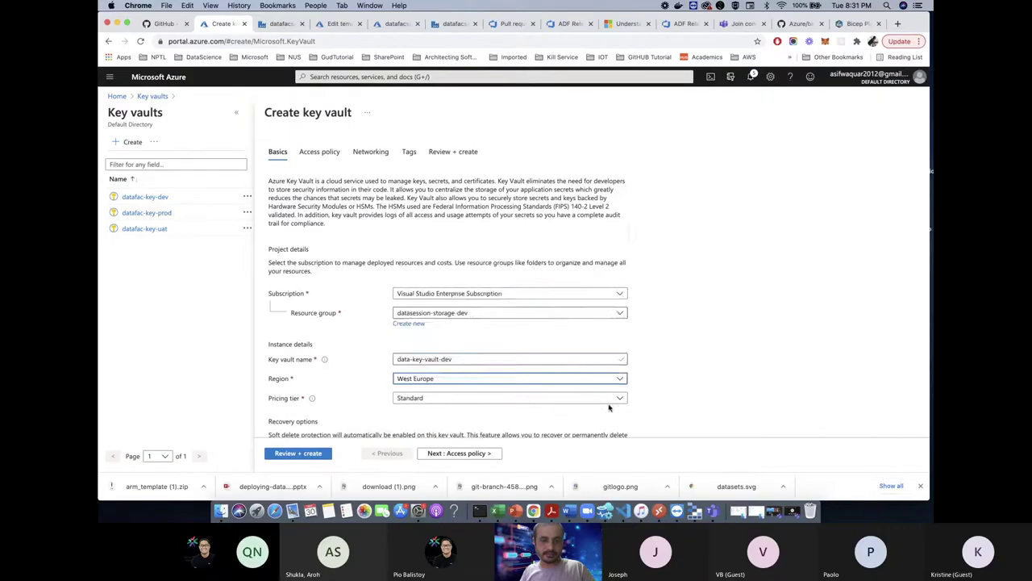
# Step: Review and create the key vault, and open the datasession-storage-dev resource group
pyautogui.scroll(-5, 307, 387)
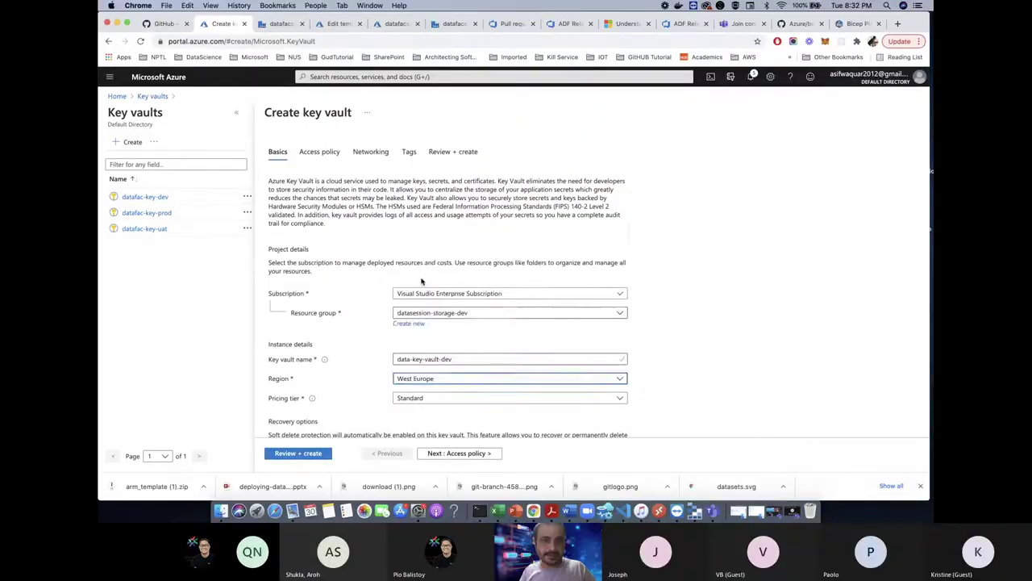
pyautogui.scroll(-3, 423, 287)
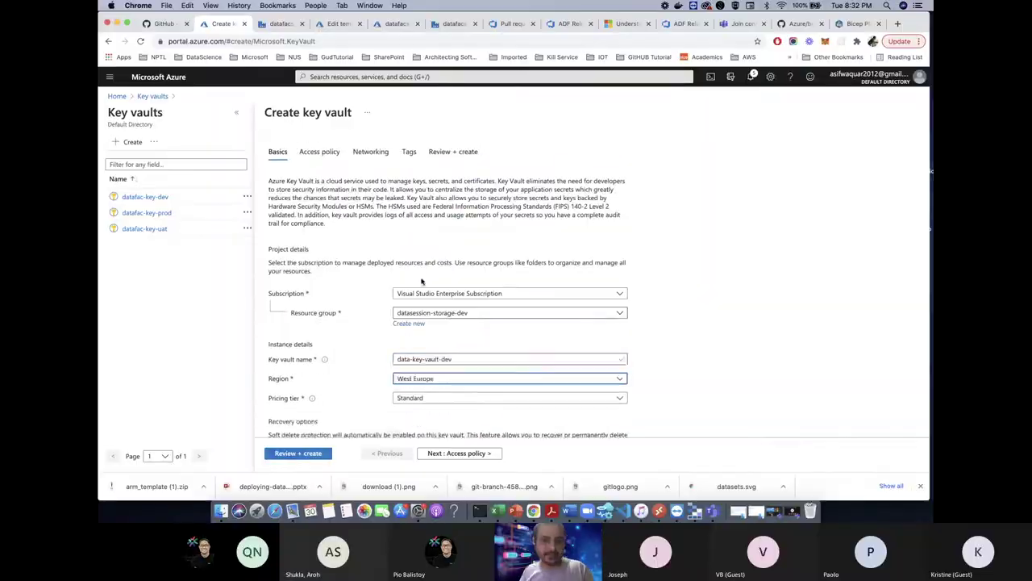
pyautogui.click(304, 453)
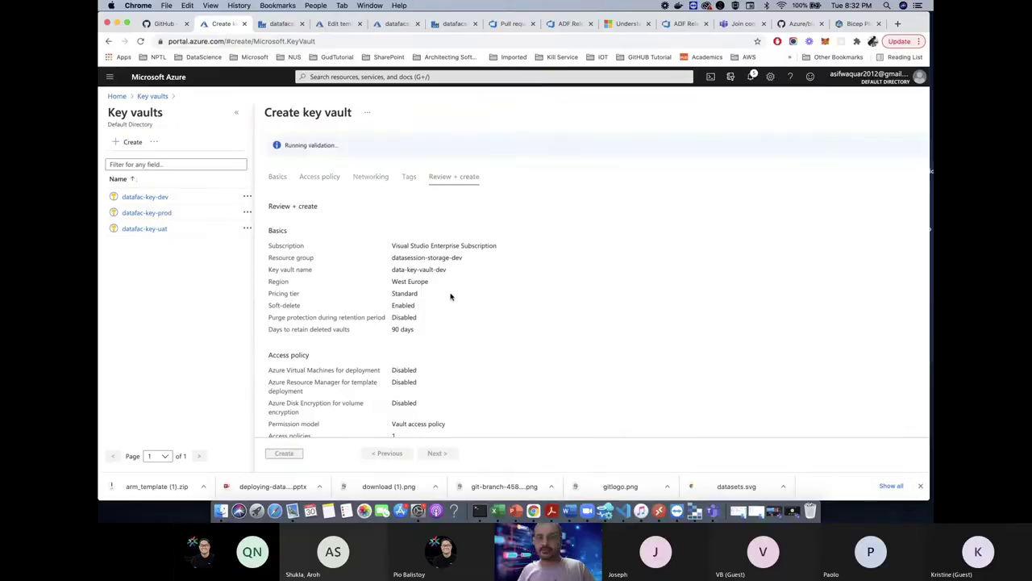
pyautogui.click(285, 453)
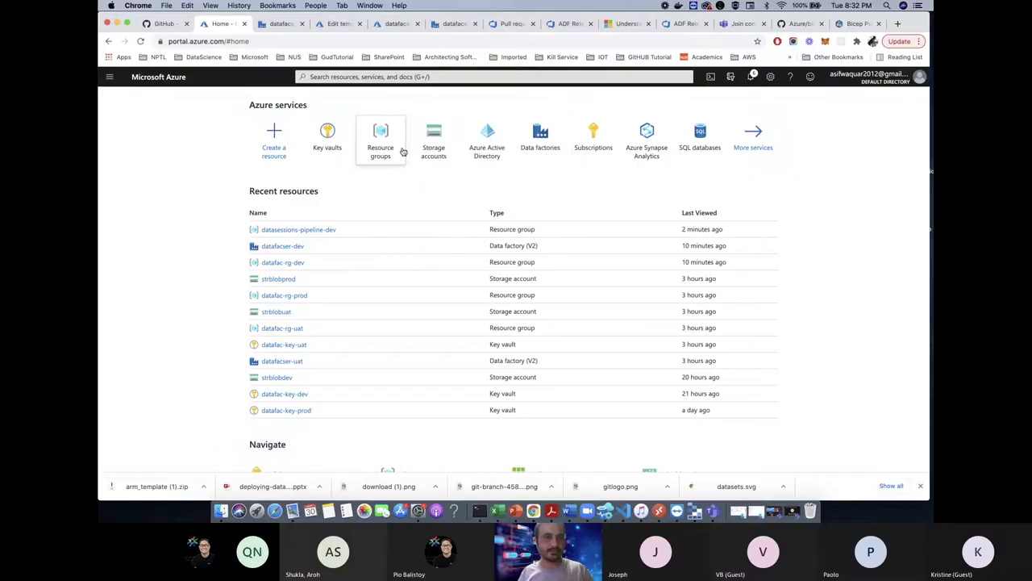
pyautogui.click(402, 152)
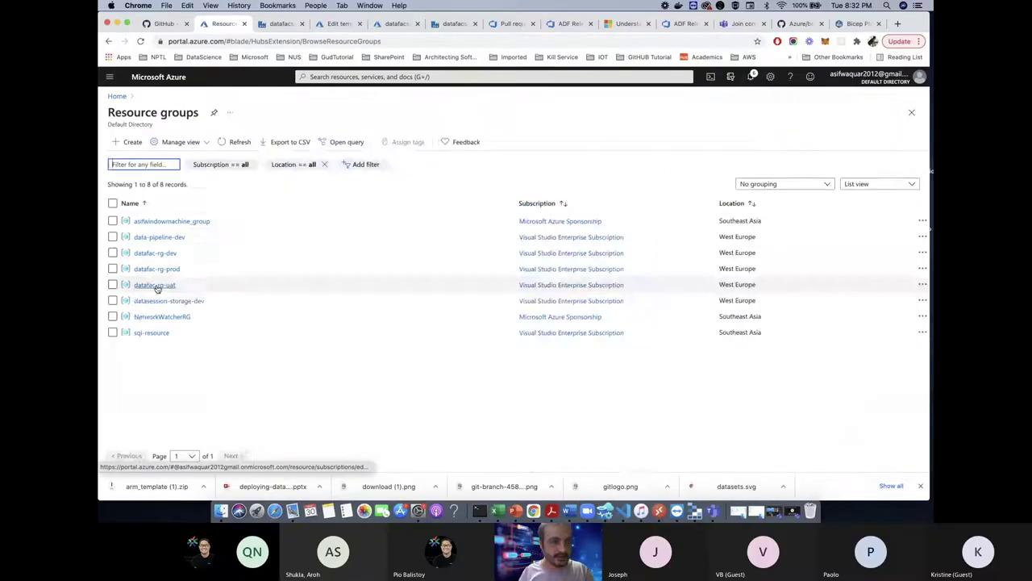
pyautogui.click(161, 300)
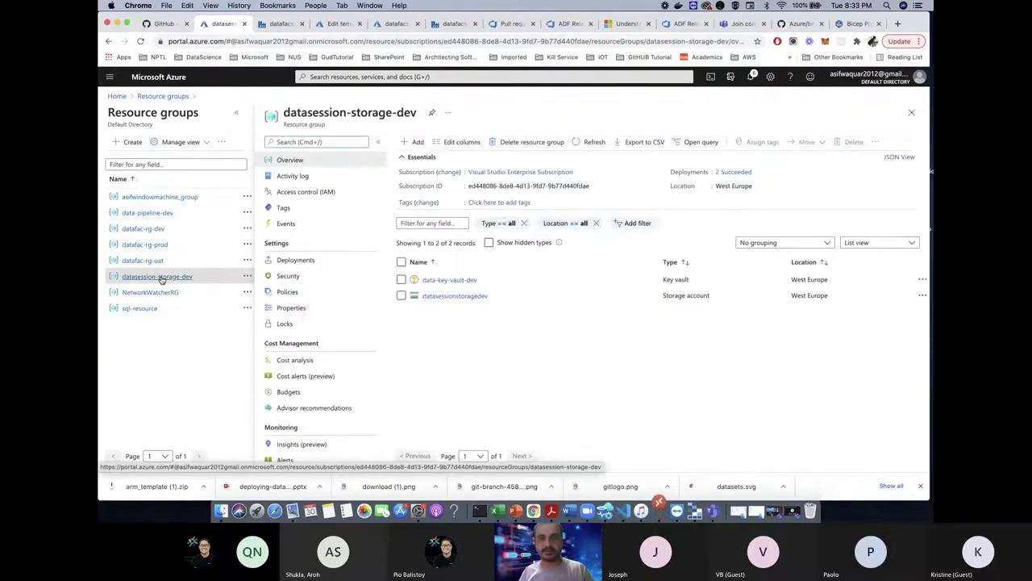
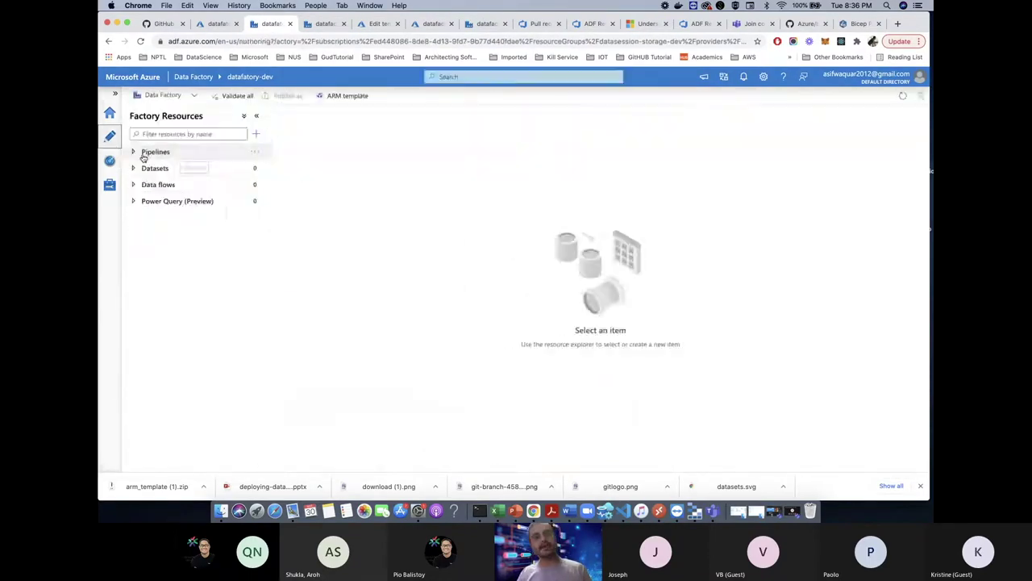
# Step: Examine the data factory's pipeline runs, alerts and metrics, linked services, ARM template options and authoring area
pyautogui.click(108, 167)
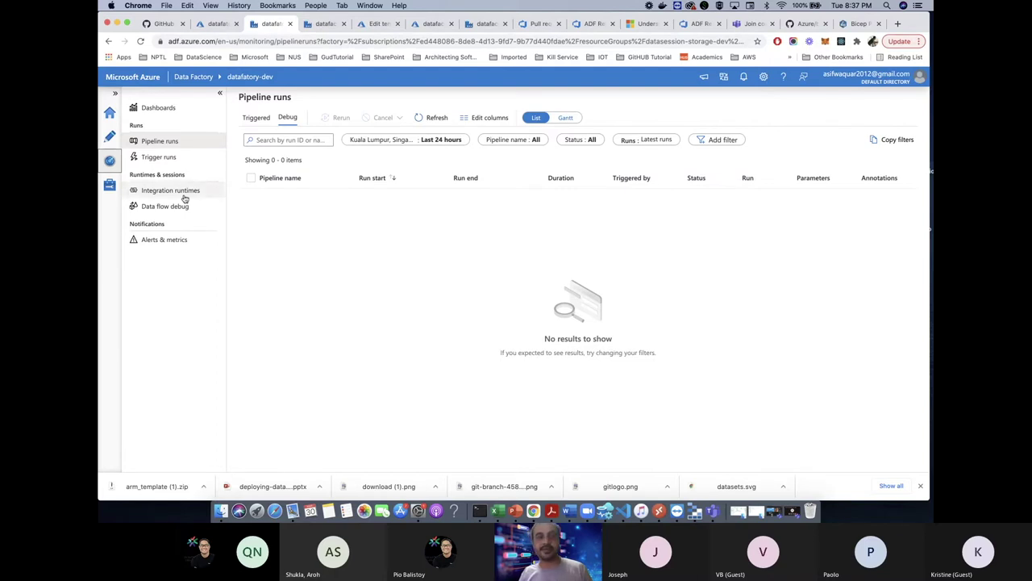
pyautogui.click(162, 241)
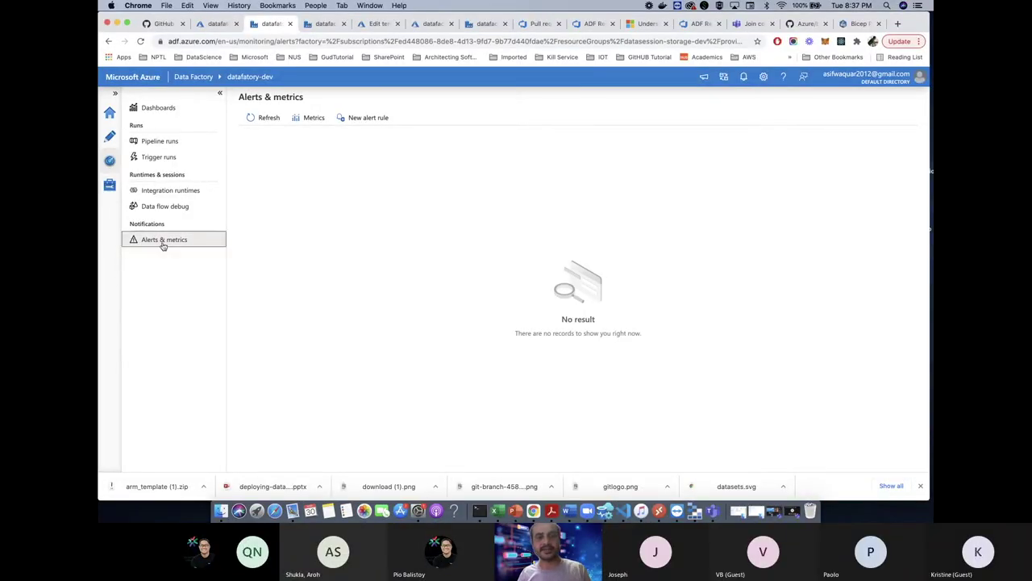
pyautogui.click(110, 187)
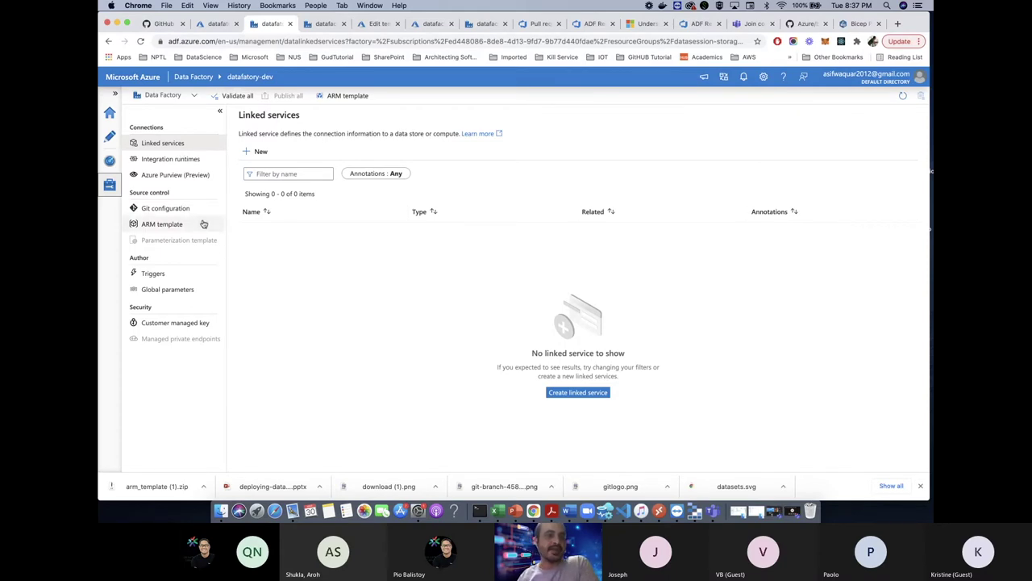
pyautogui.click(173, 229)
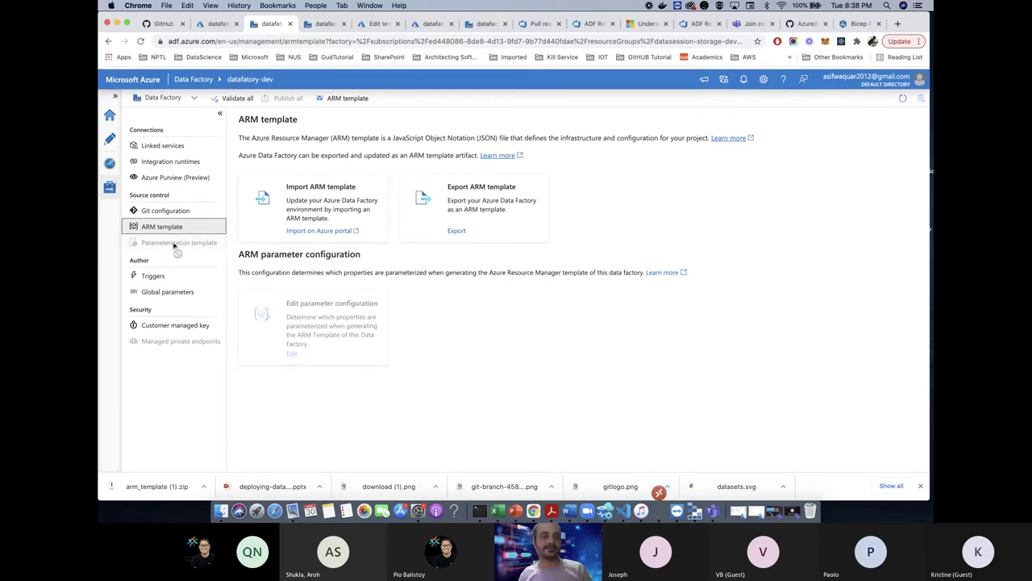
pyautogui.press('super+bracketleft')
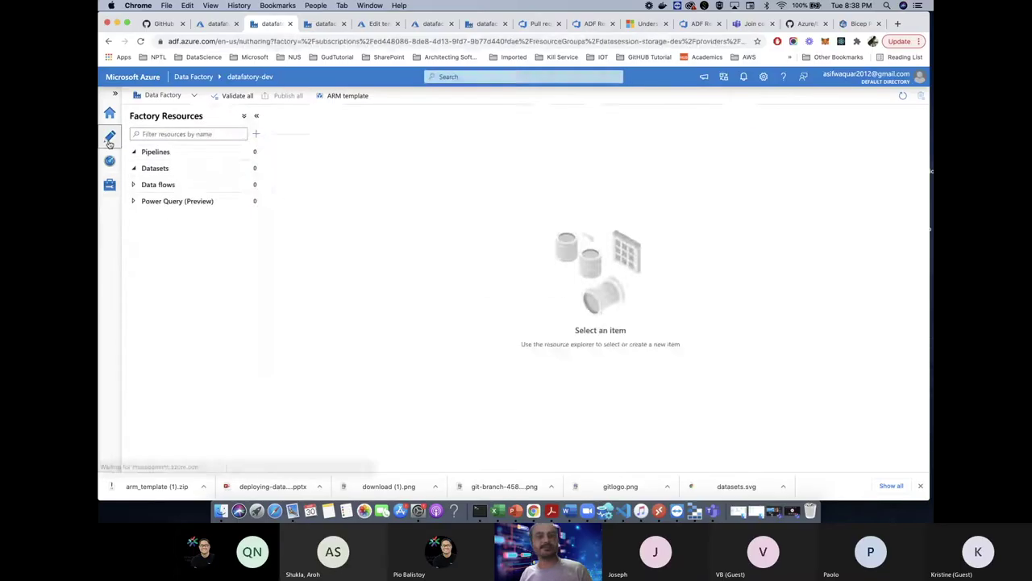
pyautogui.press('super+bracketright')
pyautogui.press('super+bracketleft')
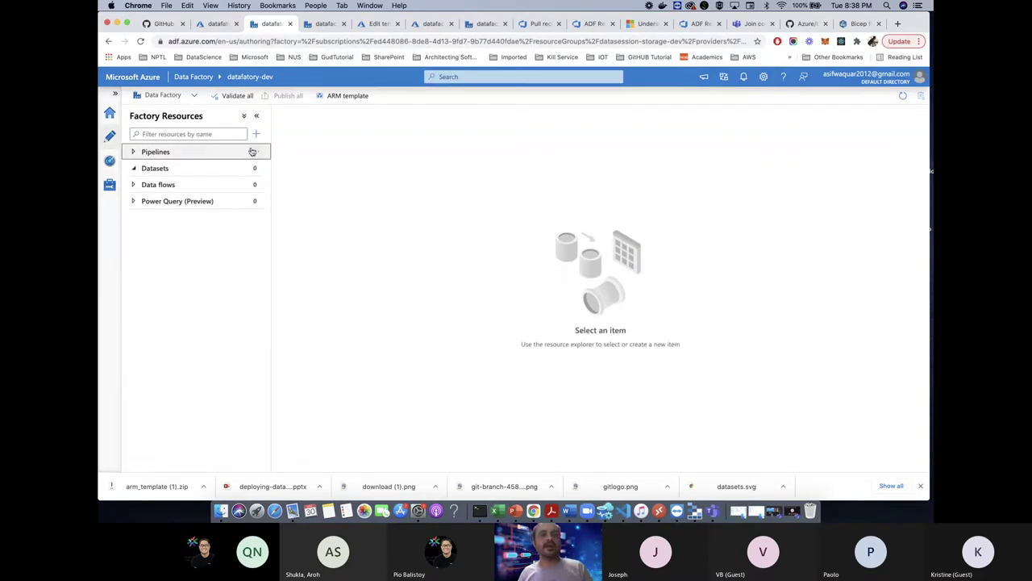
# Step: Start a pipeline from the Move files template and begin an Azure Blob Storage linked service named SourceLinked that authenticates through Azure Key Vault
pyautogui.click(255, 153)
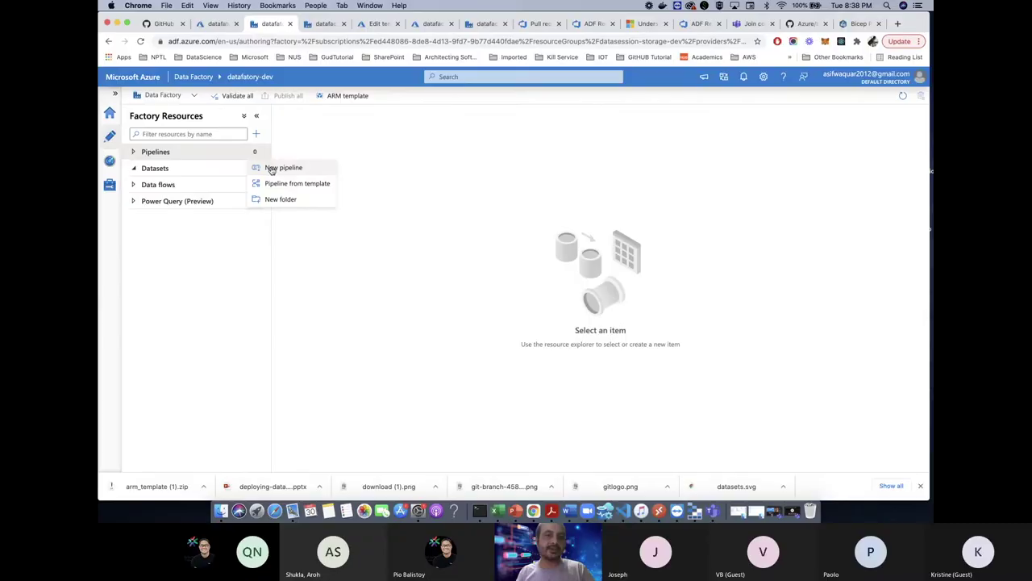
pyautogui.click(251, 152)
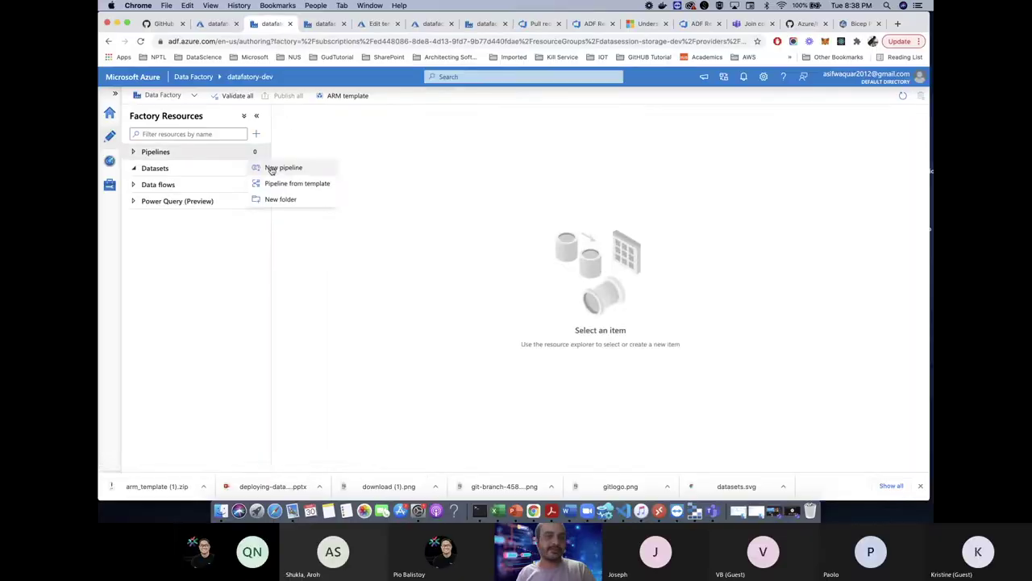
pyautogui.click(281, 183)
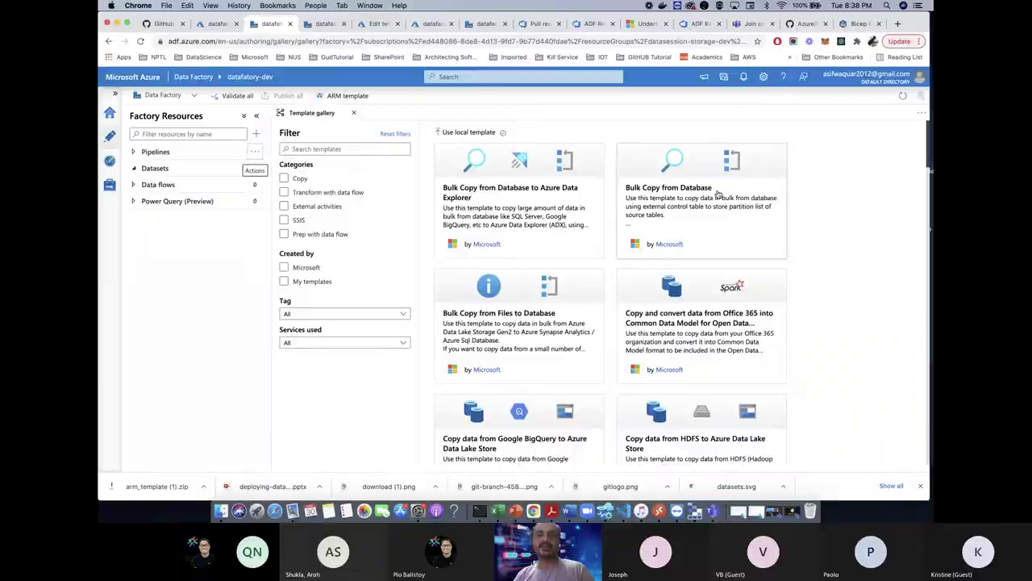
pyautogui.click(325, 149)
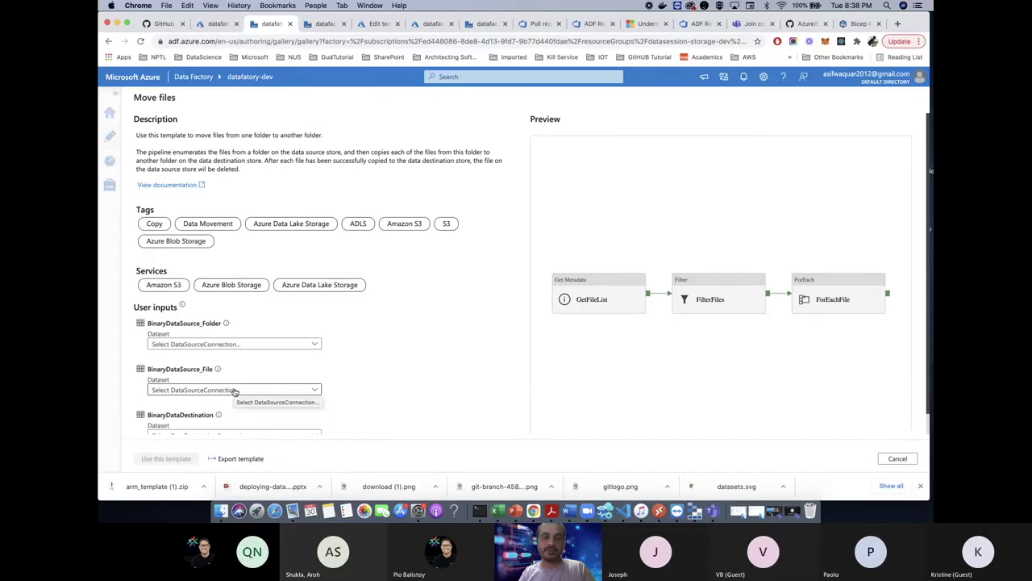
pyautogui.click(164, 392)
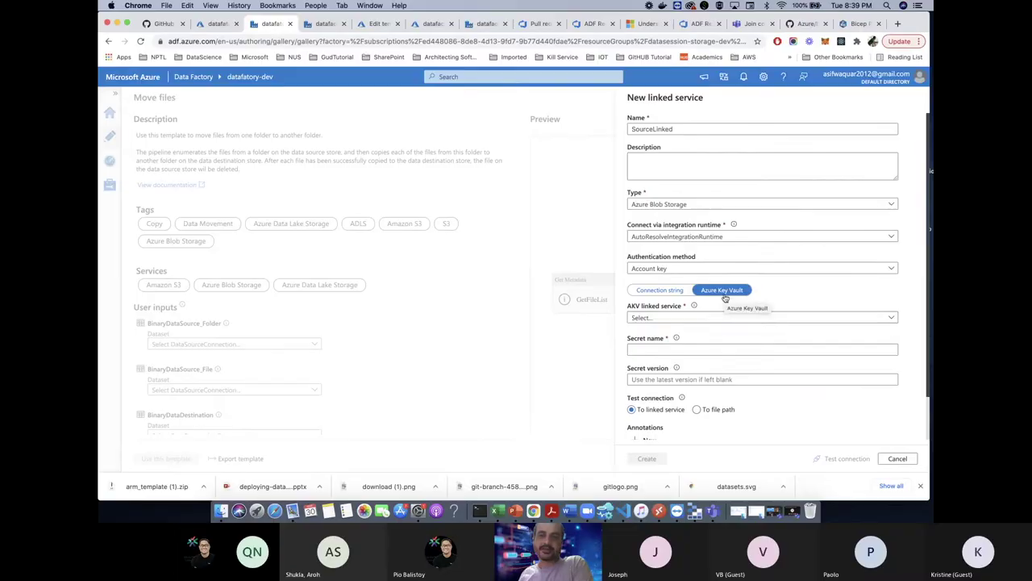
# Step: Create the AzureKeyVault1 linked service for data-key-vault-dev in Visual Studio Enterprise Subscription, testing its connection first
pyautogui.click(719, 318)
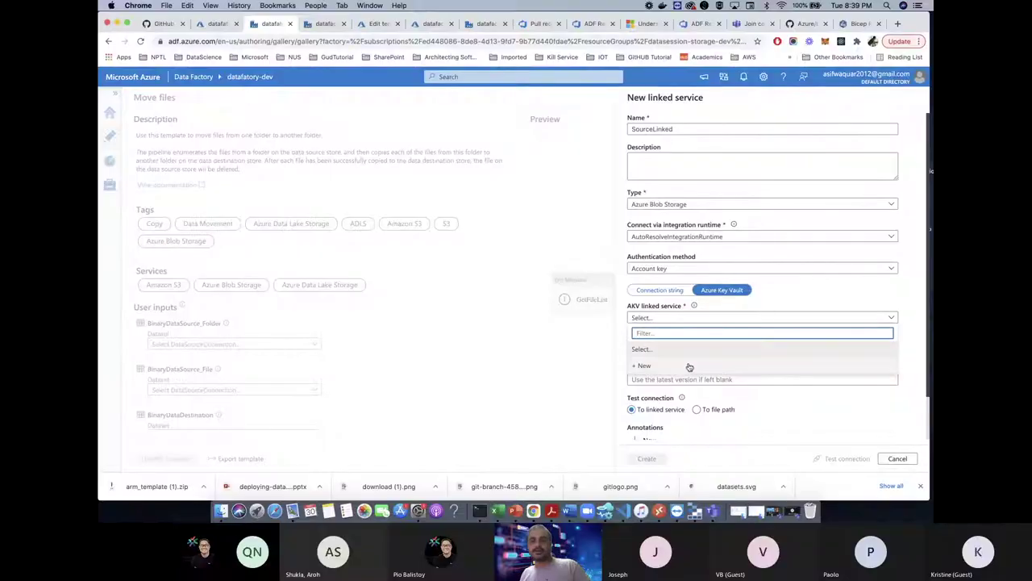
pyautogui.click(688, 365)
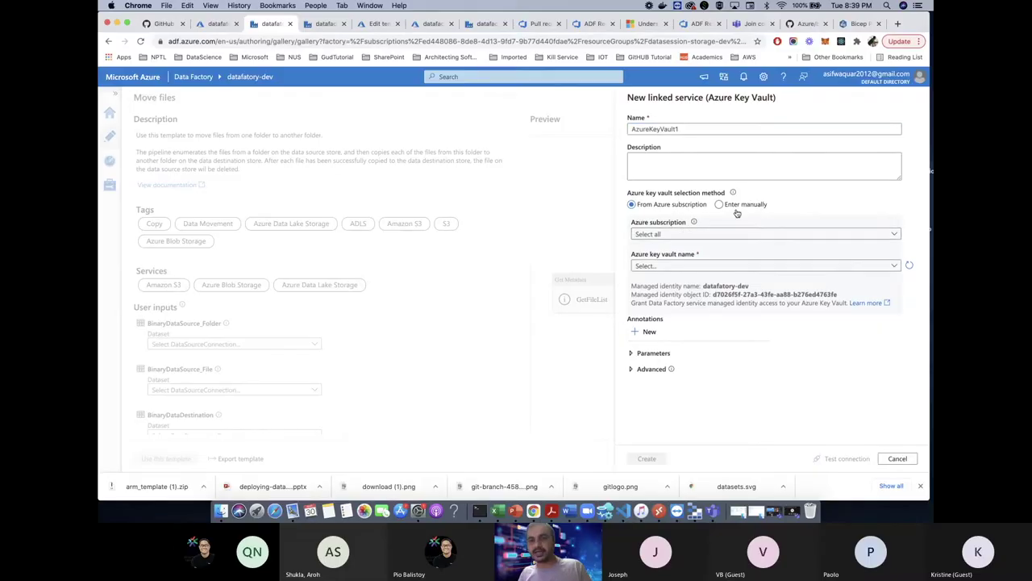
pyautogui.click(684, 235)
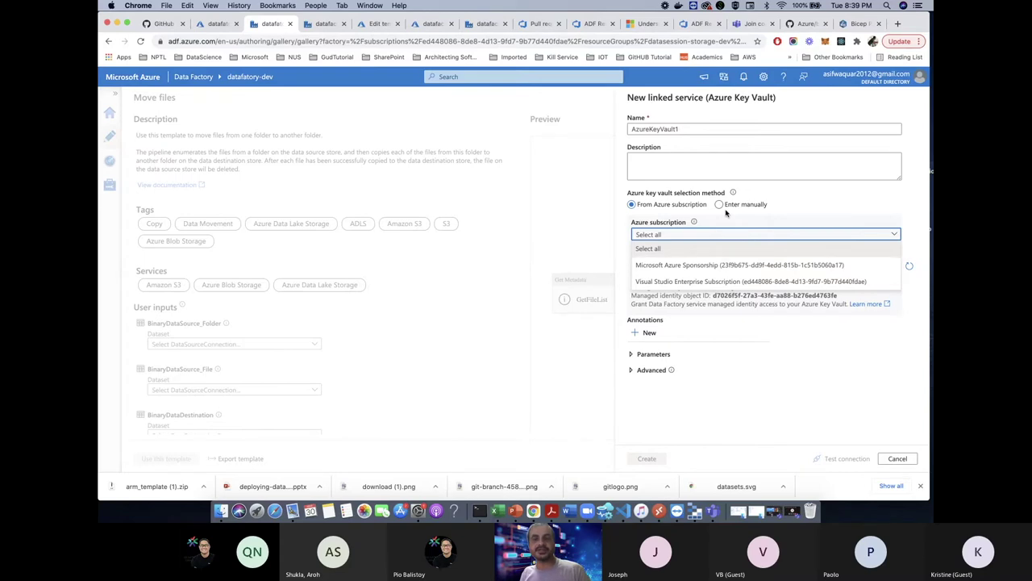
pyautogui.click(716, 280)
pyautogui.click(716, 269)
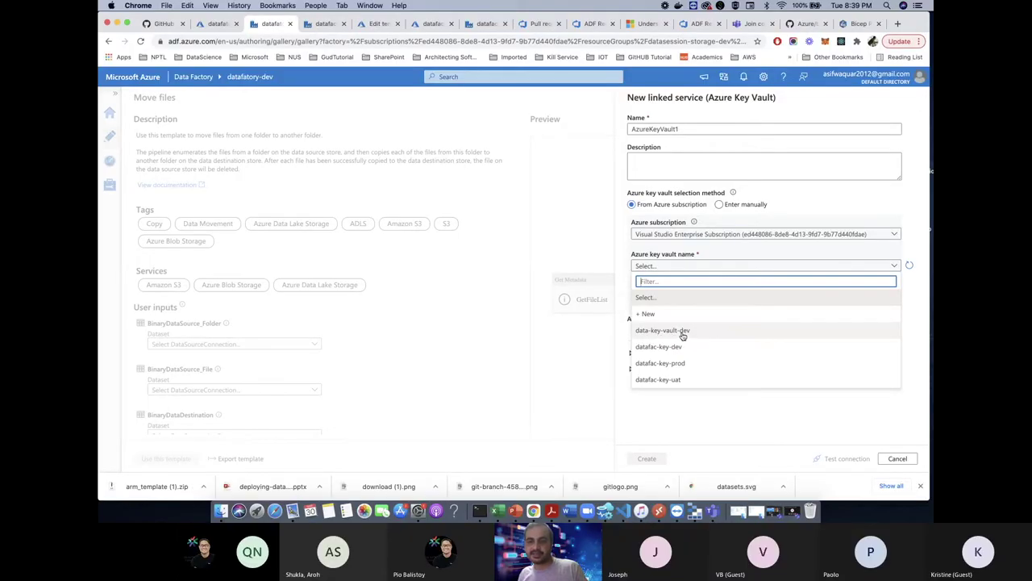
pyautogui.click(682, 333)
pyautogui.click(840, 460)
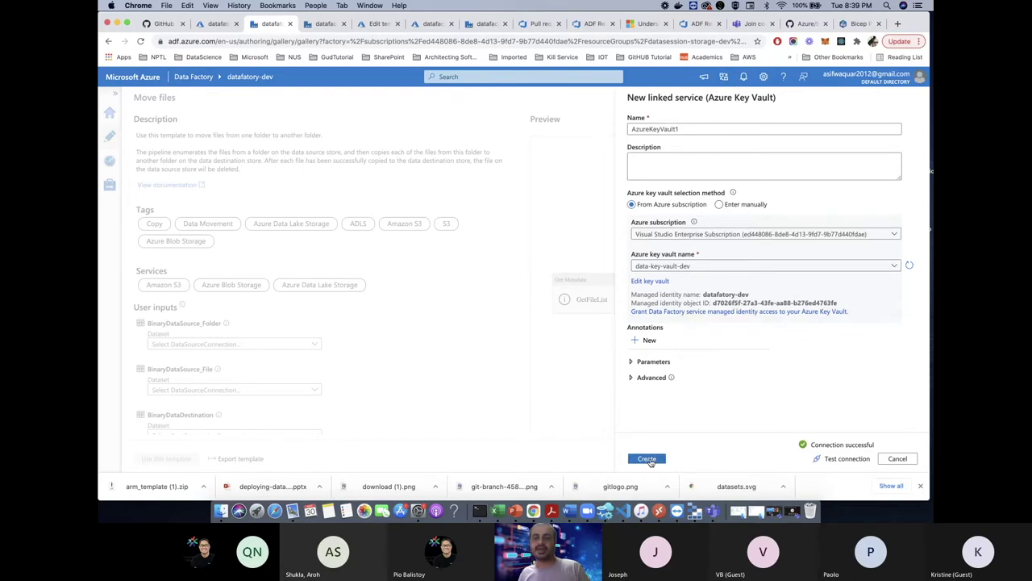
pyautogui.click(648, 458)
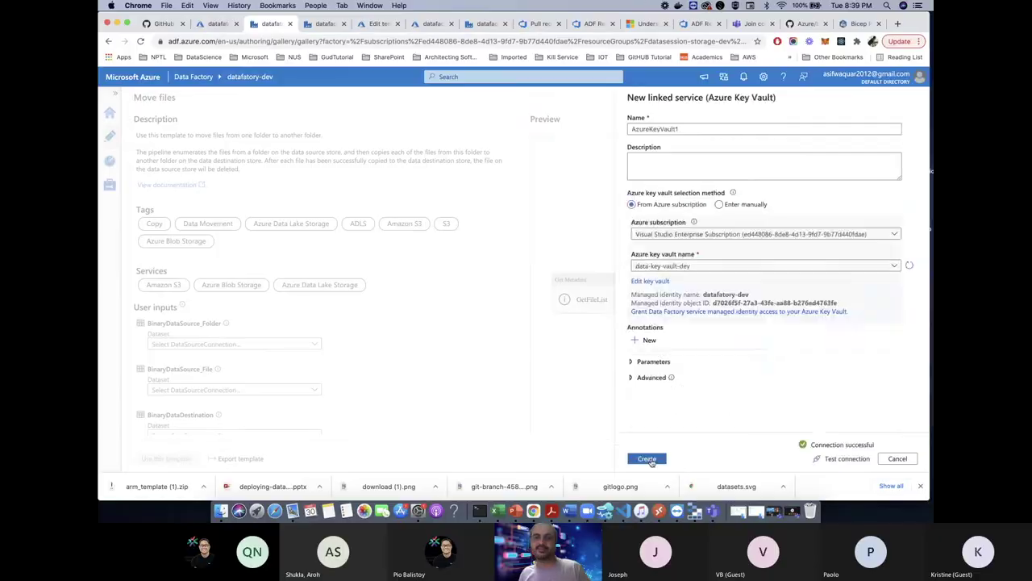
# Step: Open the data-key-vault-dev key vault from the datasession-storage-dev resource group in the Azure portal
pyautogui.click(659, 349)
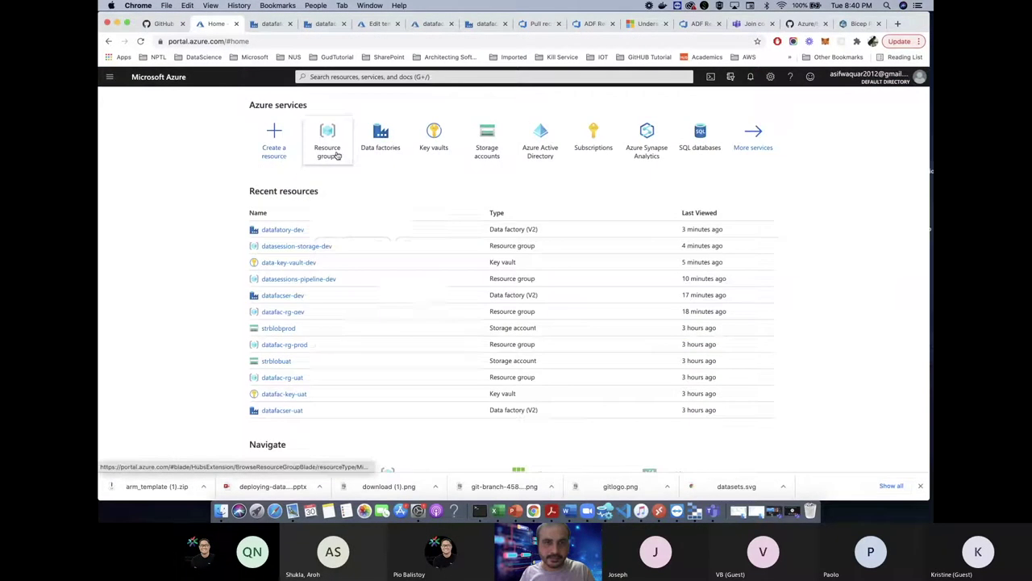
pyautogui.click(327, 146)
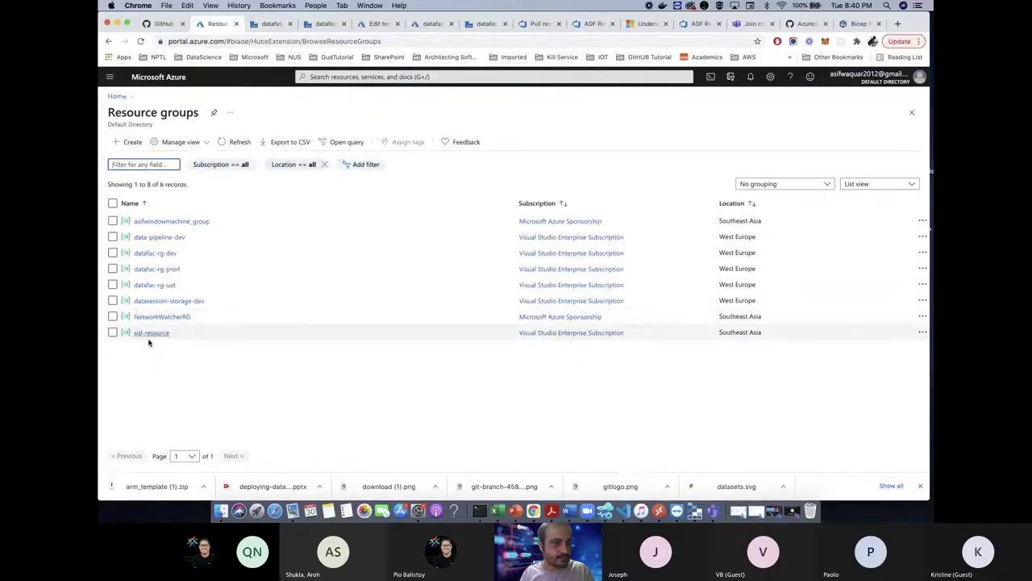
pyautogui.click(165, 300)
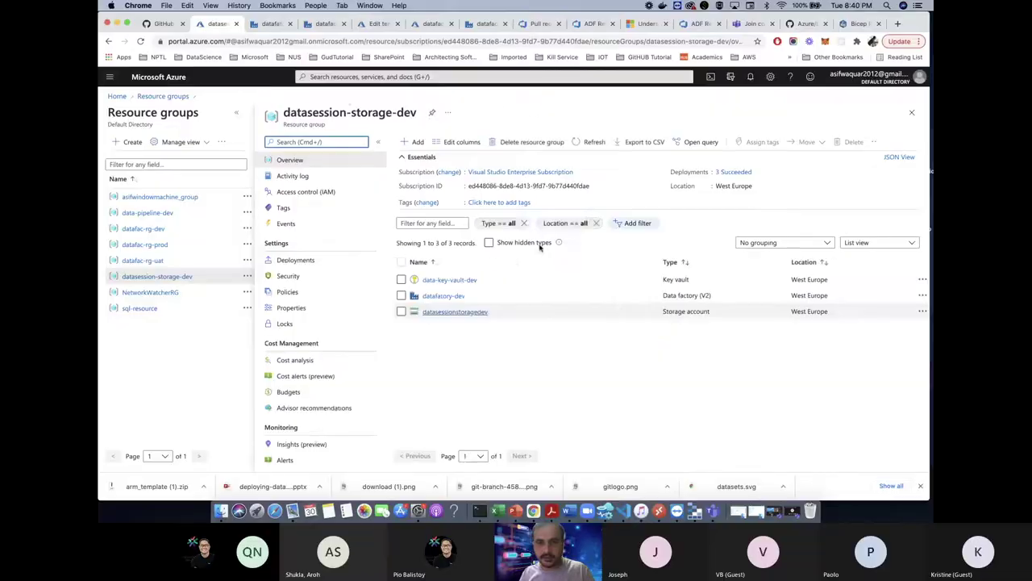
pyautogui.click(449, 281)
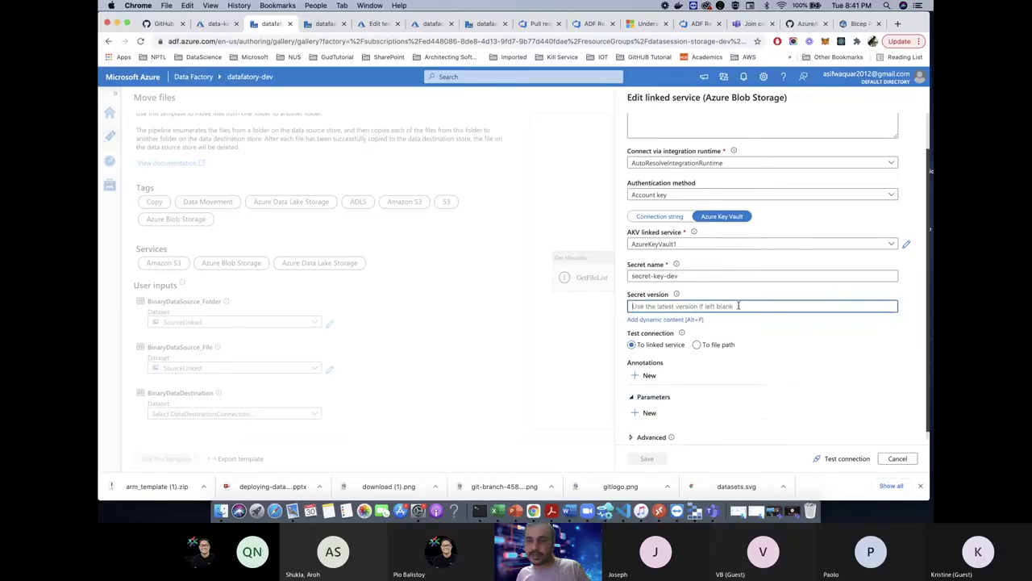
# Step: Review the SourceLinked linked service's Key Vault settings, close it without saving, and check the dataset choices for BinaryDataSource_File
pyautogui.scroll(1, 738, 305)
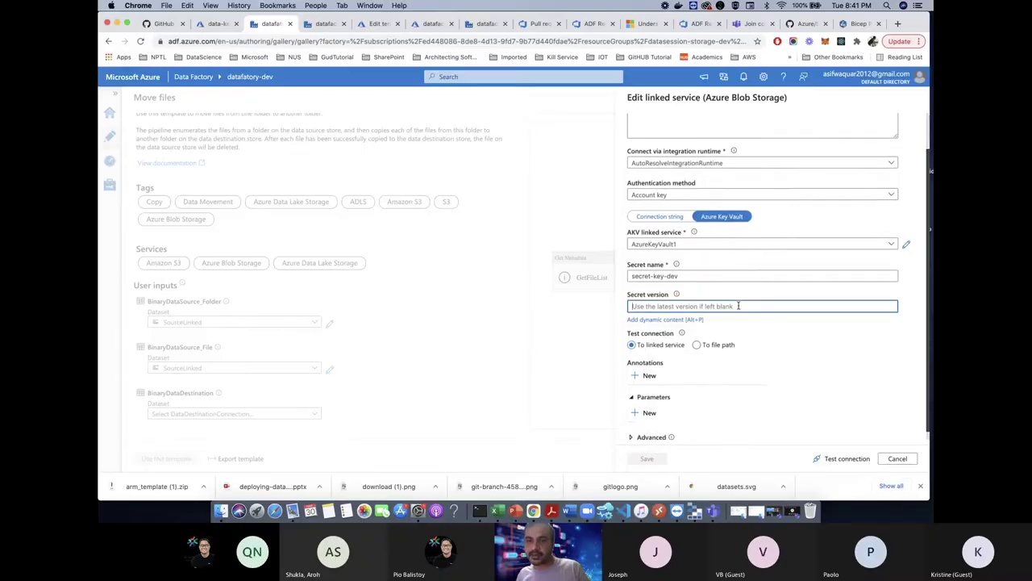
pyautogui.scroll(1, 738, 305)
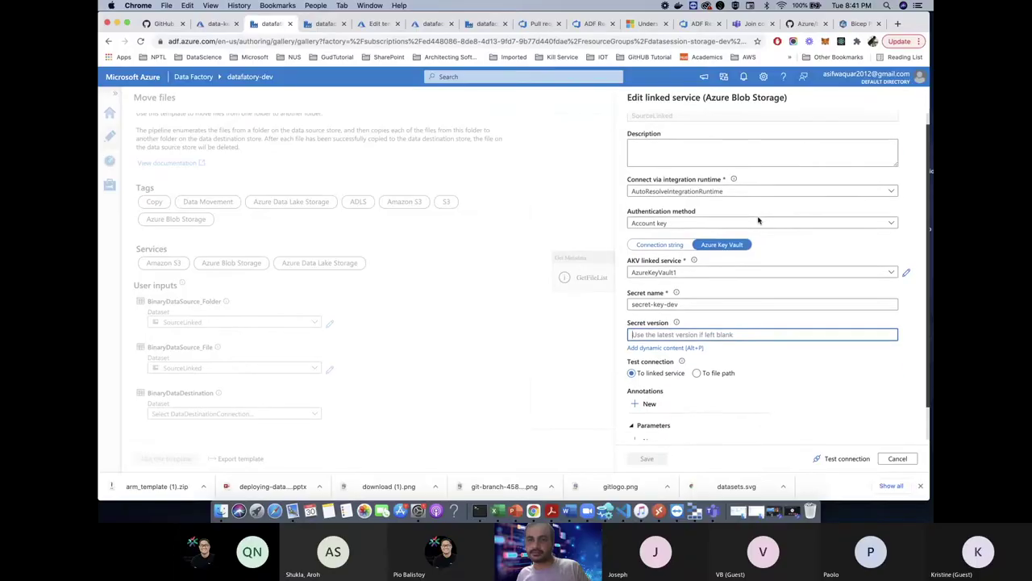
pyautogui.click(895, 458)
pyautogui.click(311, 368)
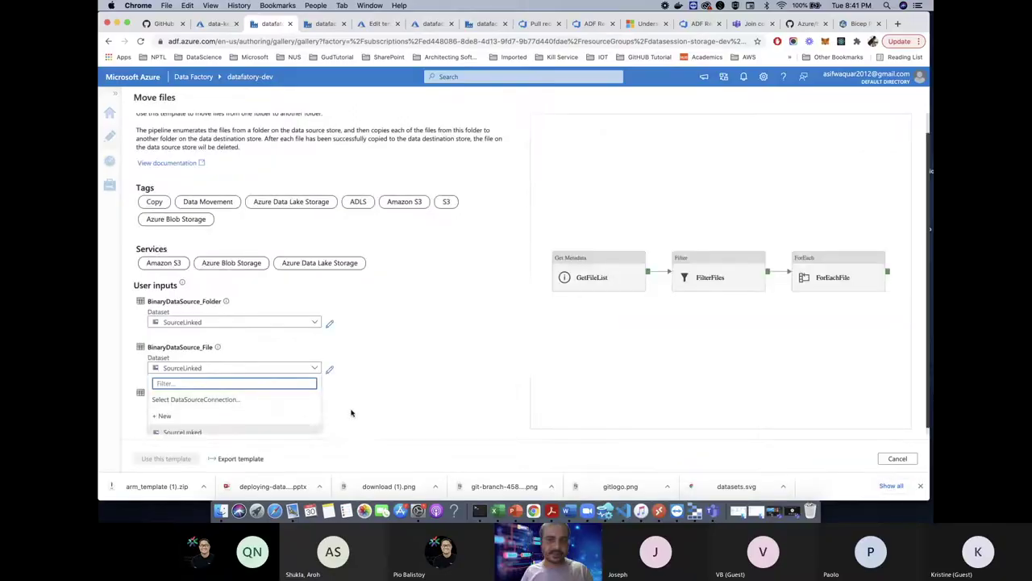
pyautogui.click(280, 399)
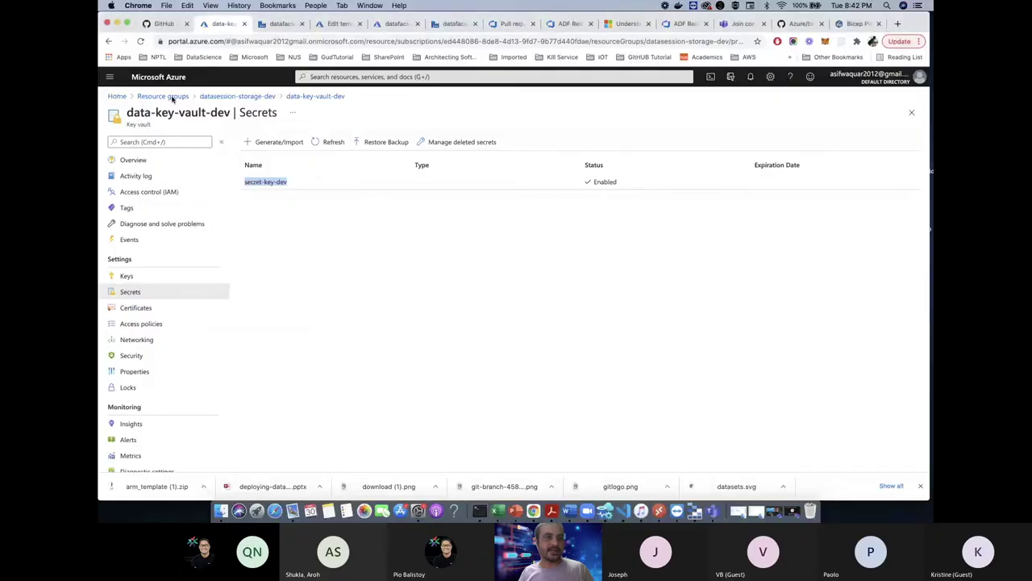
# Step: Open the datafacser-dev data factory through the datafac-rg-dev resource group and browse the file path of its BinaryDataSource_File dataset
pyautogui.click(166, 96)
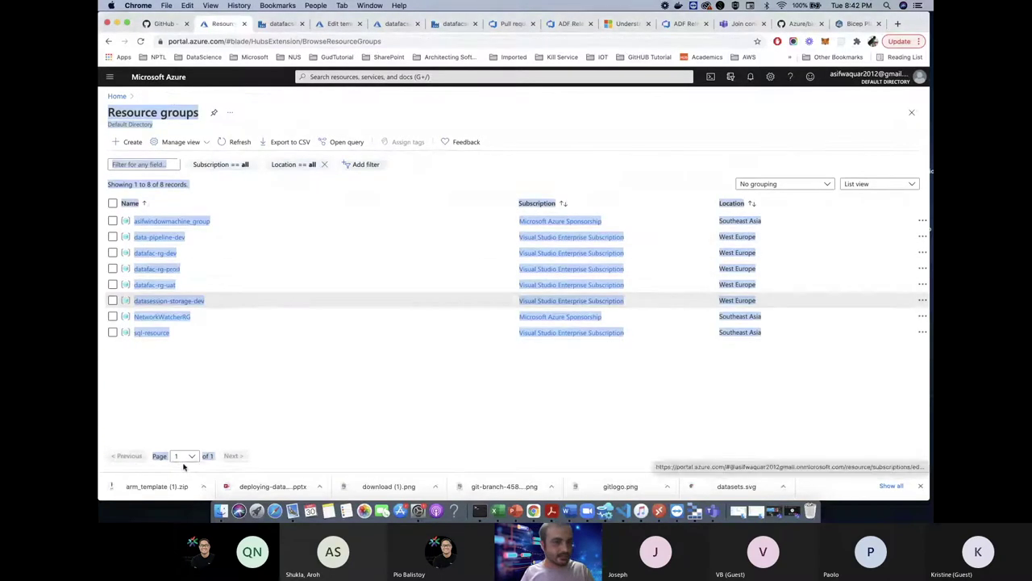
pyautogui.click(156, 252)
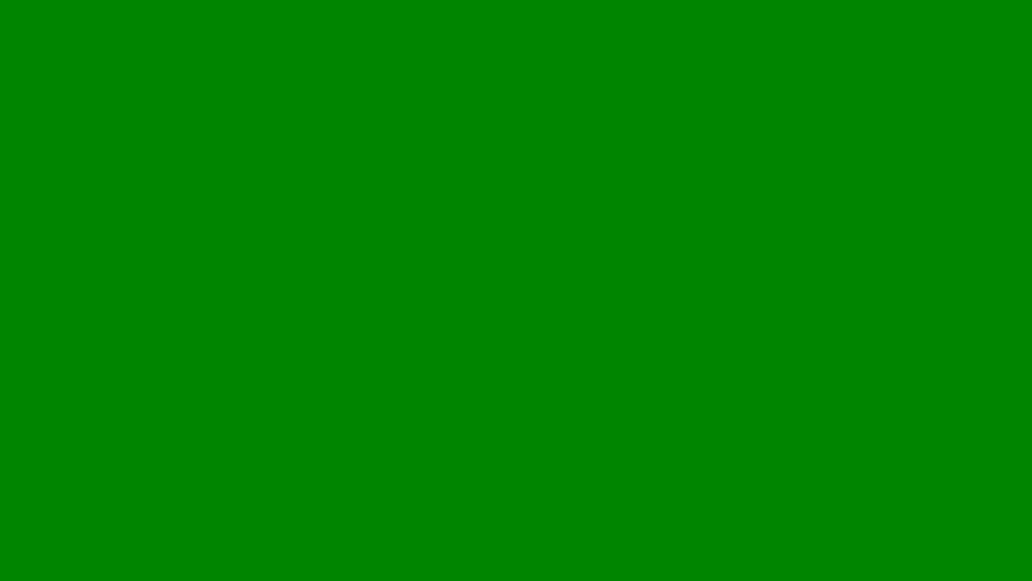
pyautogui.click(170, 189)
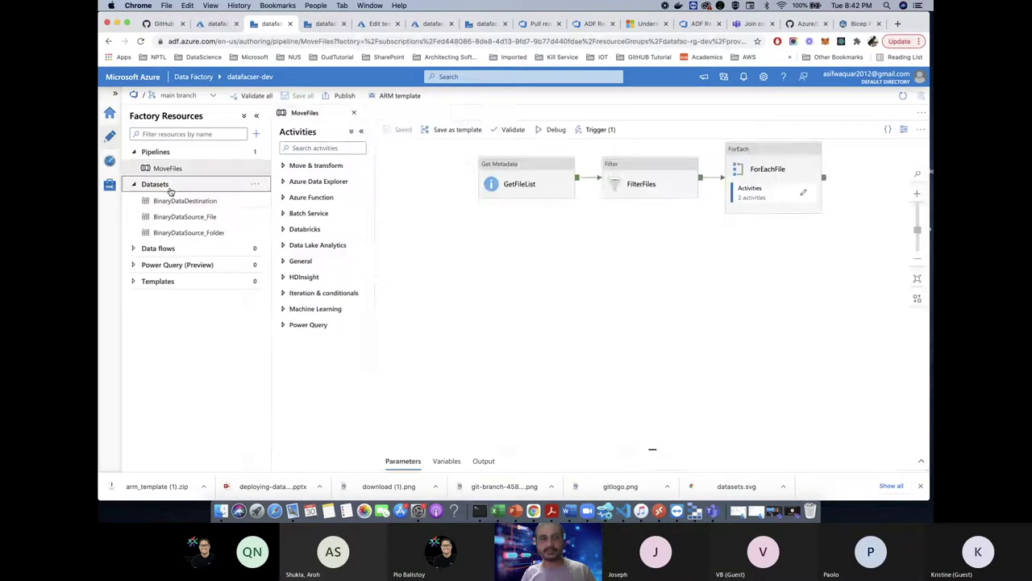
pyautogui.click(110, 139)
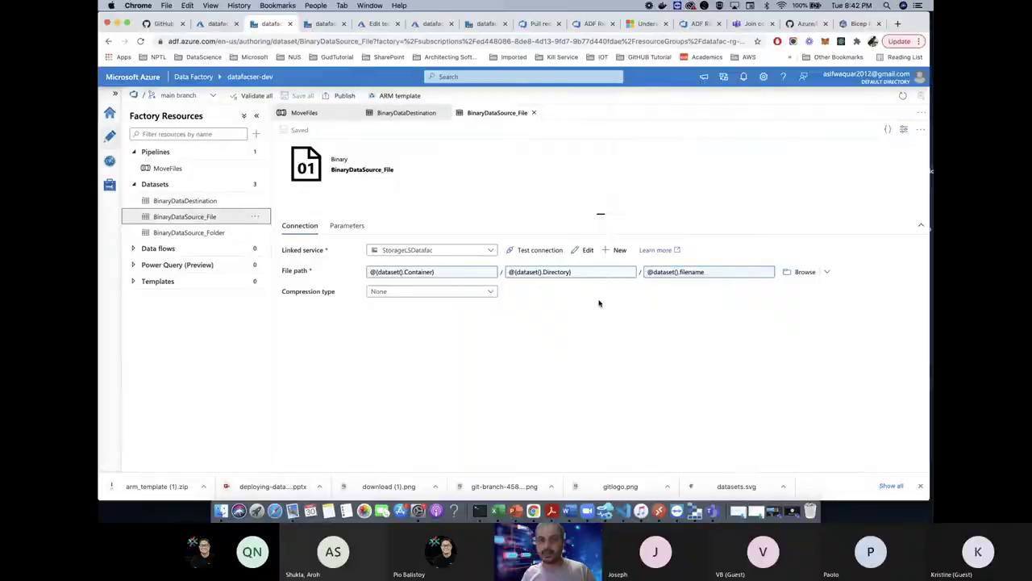
pyautogui.click(797, 272)
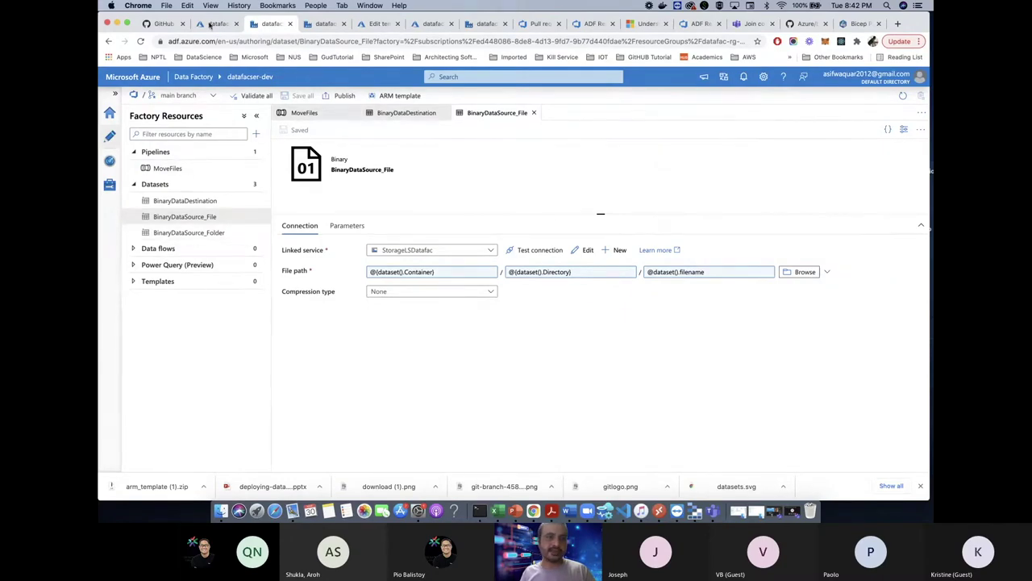
# Step: Create a private blob container named sink in the datasessionstoragedev storage account
pyautogui.click(209, 25)
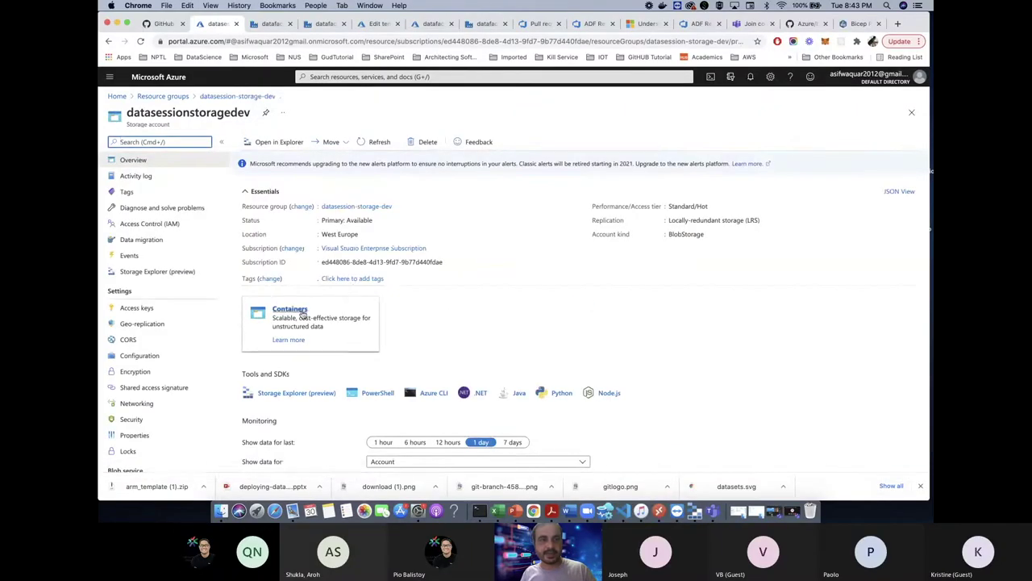
pyautogui.click(292, 309)
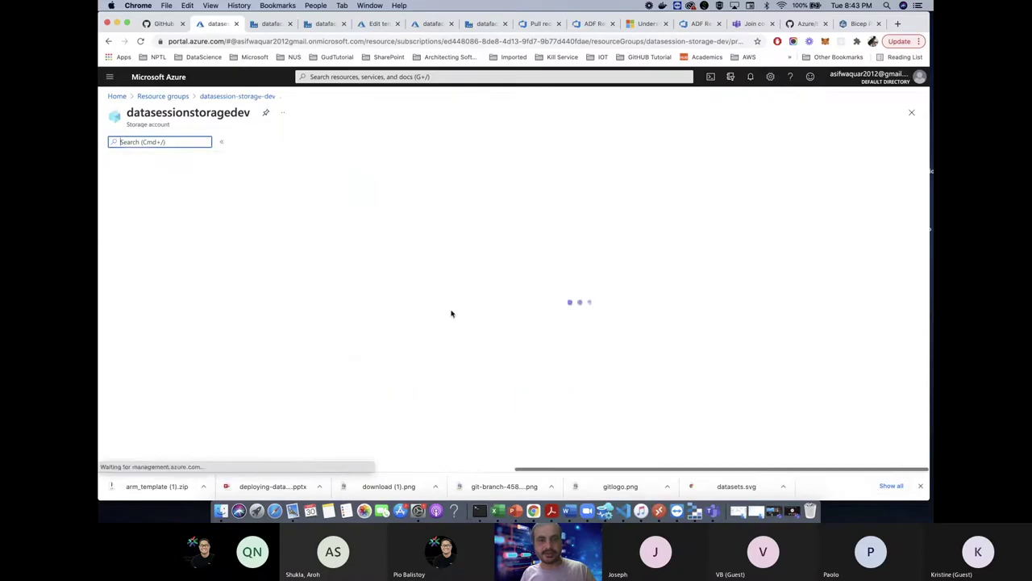
pyautogui.click(261, 148)
pyautogui.write('s')
pyautogui.write('i')
pyautogui.write('nk')
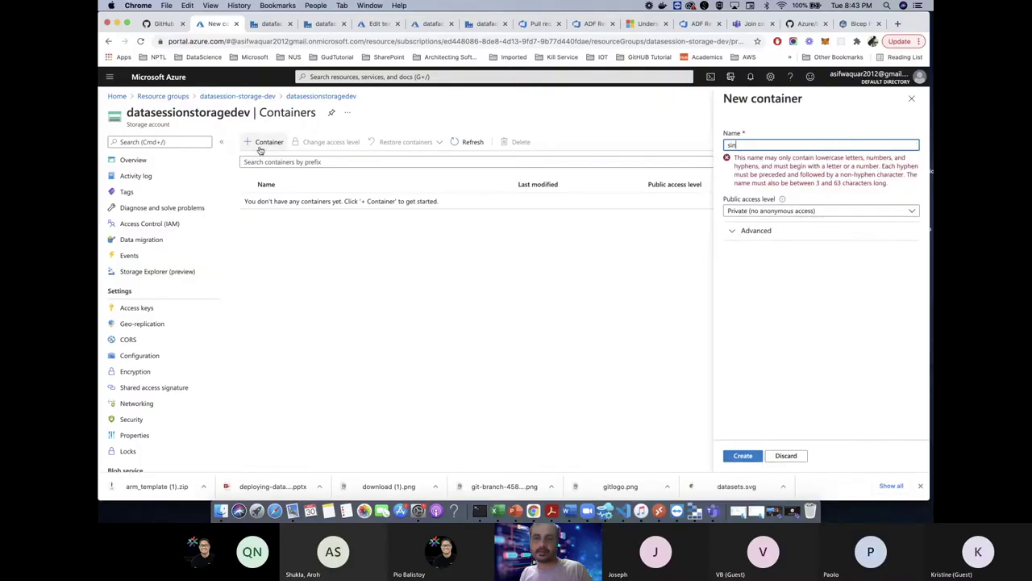
pyautogui.click(742, 456)
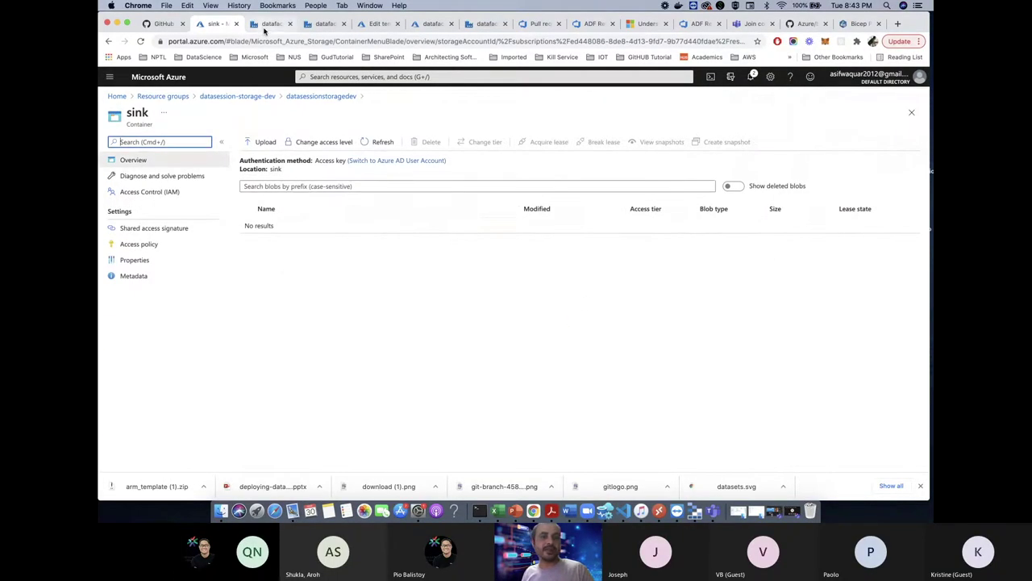
# Step: Choose the sink folder as the BinaryDataSource_File dataset's file path and browse the file path for BinaryDataSource_Folder
pyautogui.click(268, 24)
pyautogui.click(806, 272)
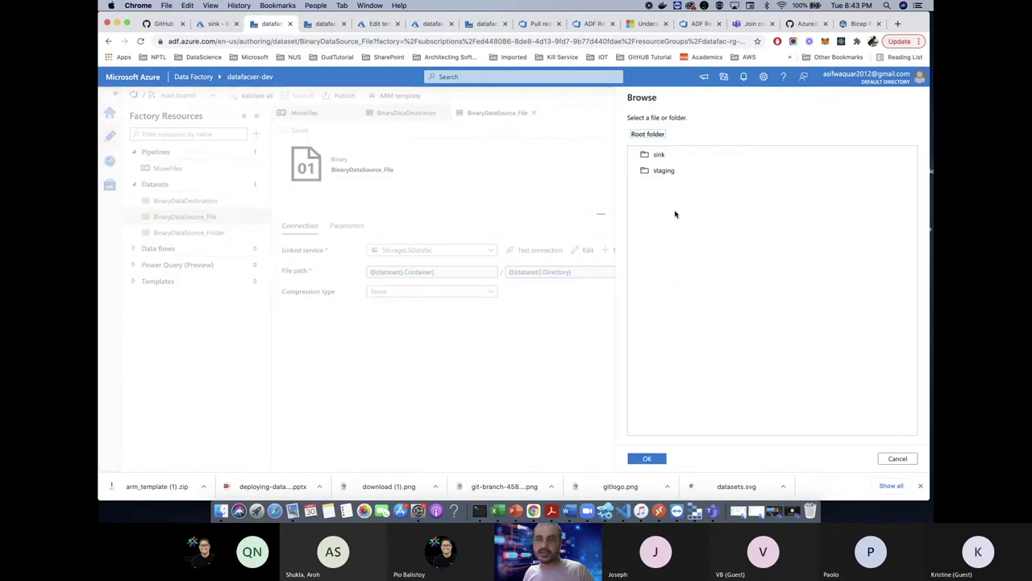
pyautogui.click(672, 379)
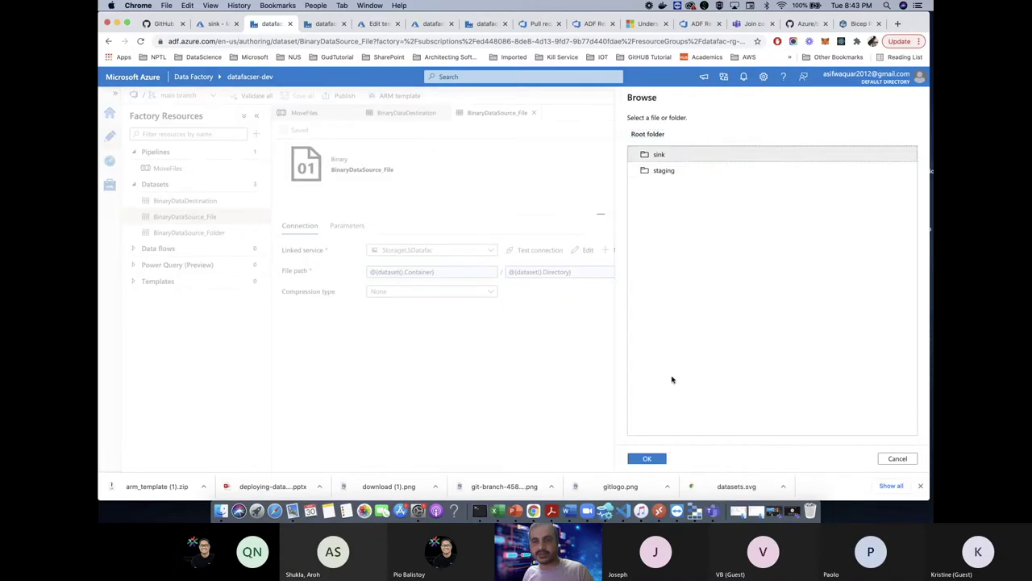
pyautogui.click(647, 458)
pyautogui.click(212, 234)
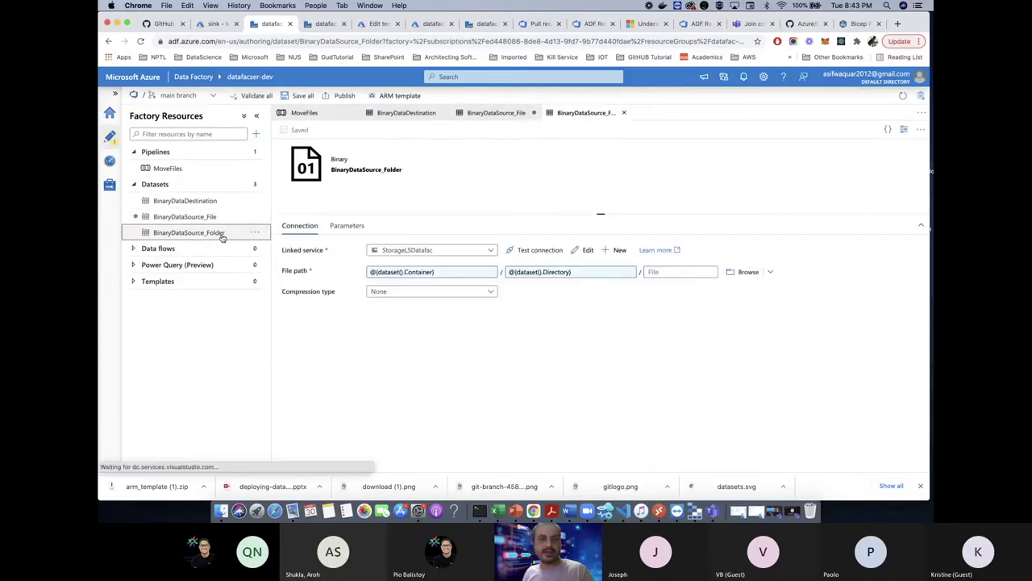
pyautogui.click(736, 273)
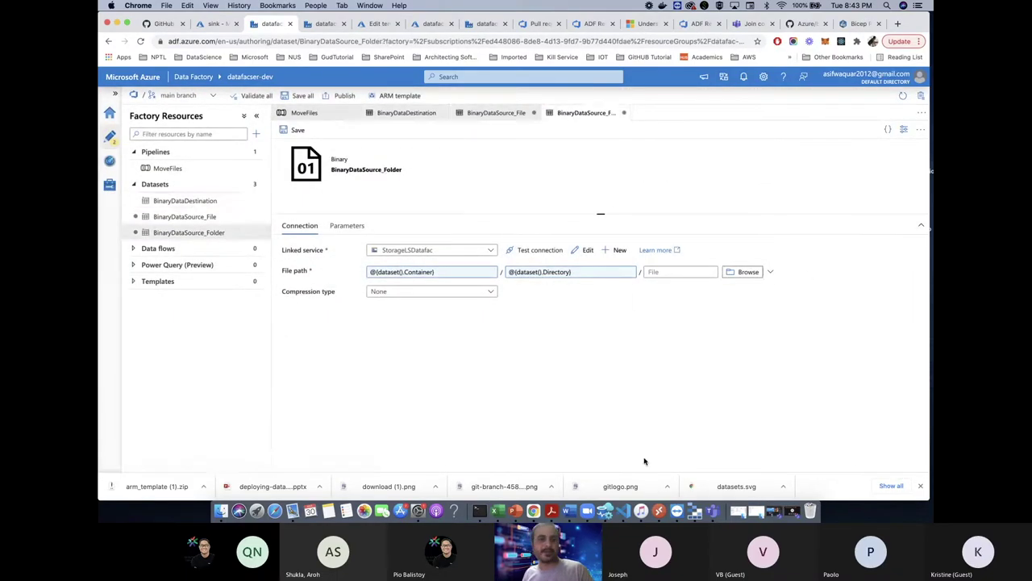
# Step: Examine the BinaryDataDestination dataset and the default source and destination parameters of the MoveFiles pipeline
pyautogui.click(192, 202)
pyautogui.click(207, 168)
pyautogui.moveTo(591, 449); pyautogui.dragTo(600, 255)
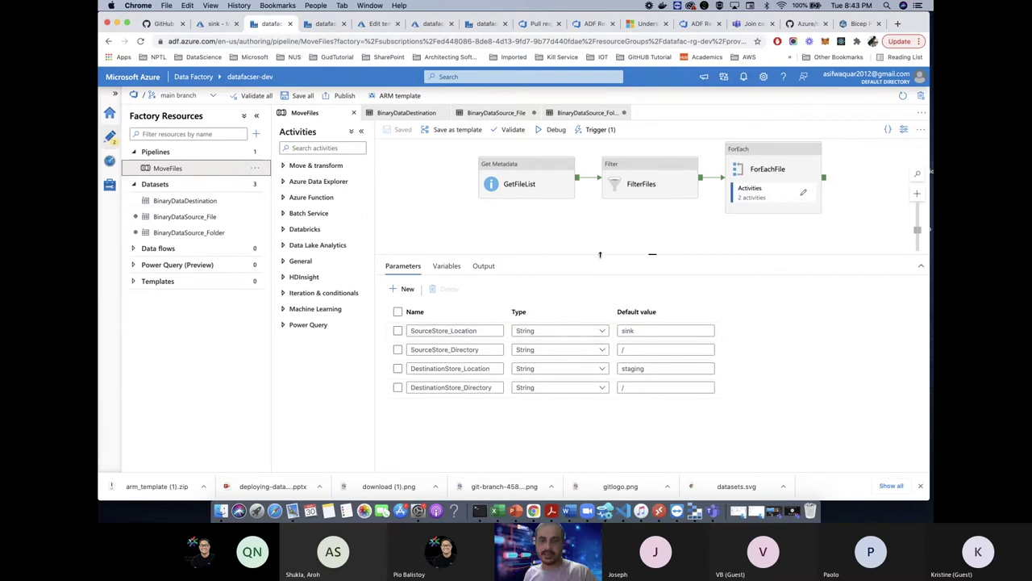
pyautogui.click(641, 330)
pyautogui.click(647, 368)
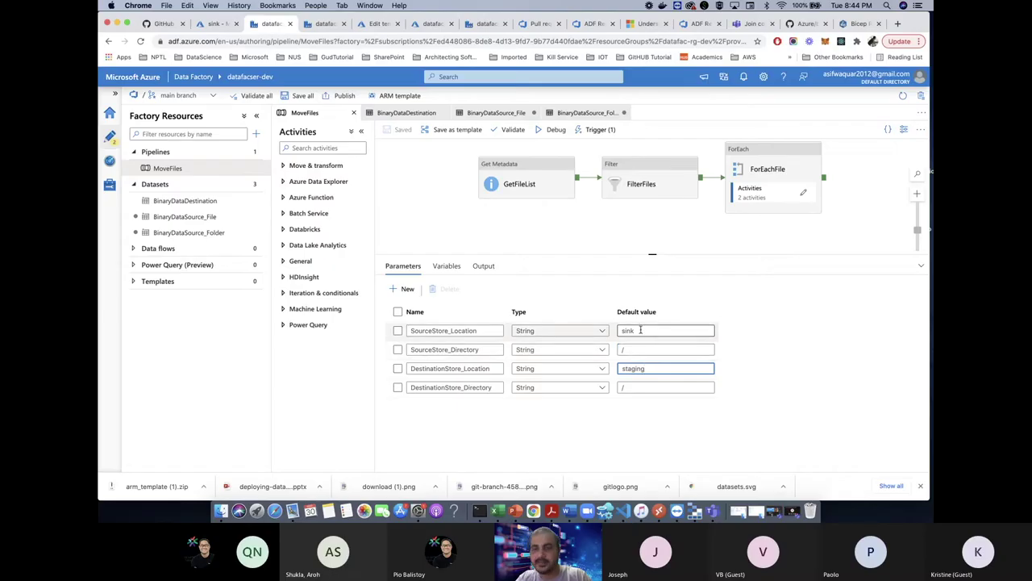
pyautogui.click(650, 348)
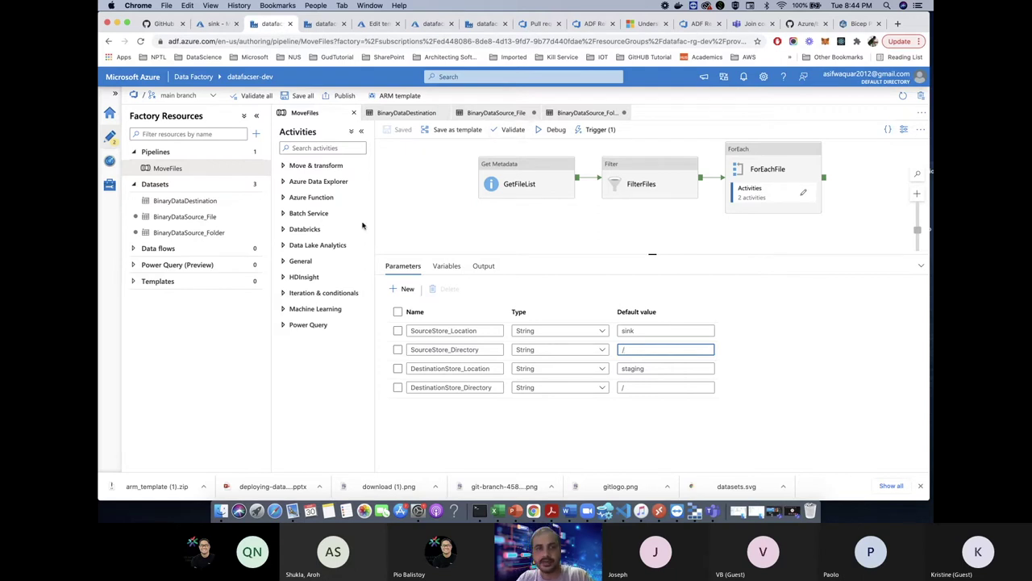
# Step: Search the pipeline activities for "cop" and "va", and clear the search
pyautogui.click(340, 146)
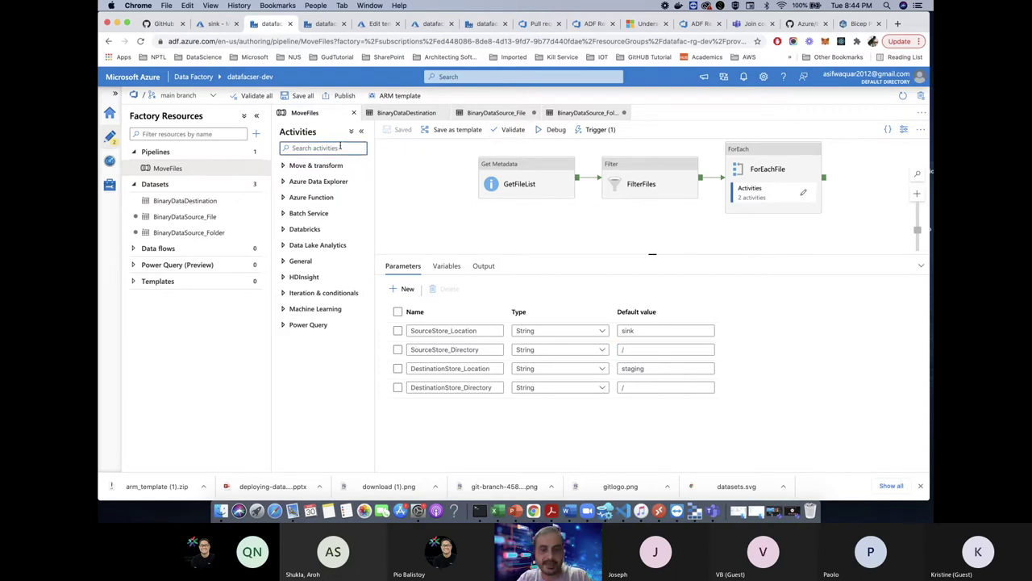
pyautogui.write('co')
pyautogui.press('BackSpace')
pyautogui.press('BackSpace')
pyautogui.write('cop')
pyautogui.press('BackSpace')
pyautogui.press('BackSpace')
pyautogui.press('BackSpace')
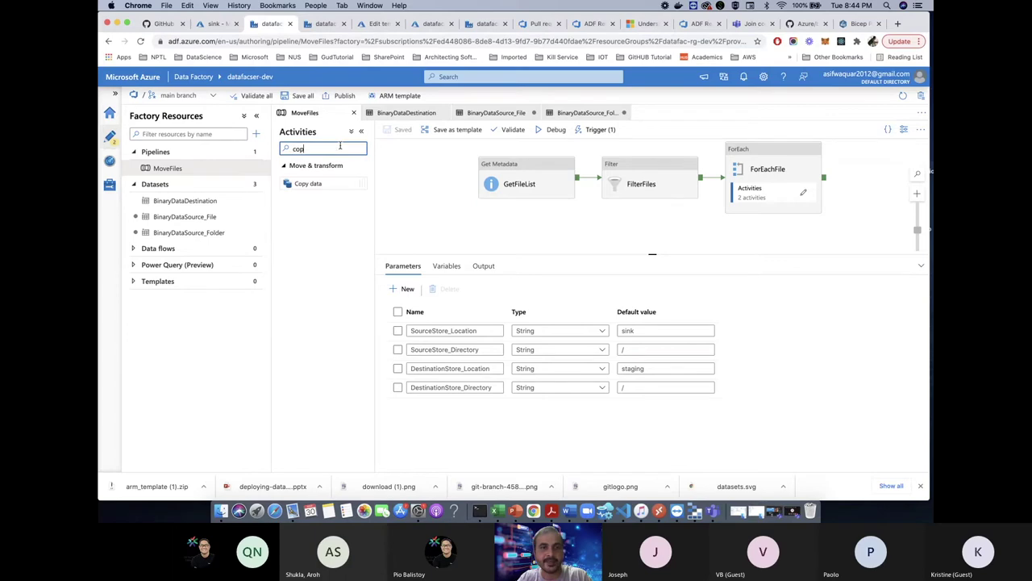
pyautogui.write('va')
pyautogui.press('BackSpace')
pyautogui.press('BackSpace')
pyautogui.write('va')
pyautogui.press('BackSpace')
pyautogui.press('BackSpace')
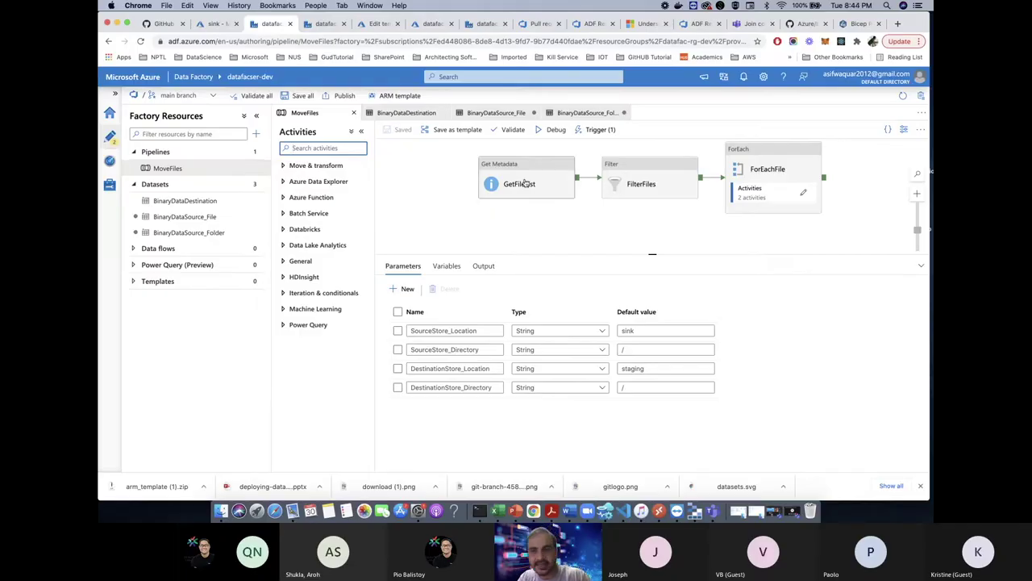
# Step: Switch to Microsoft Azure Storage Explorer, check the strblobdev account's sink container, and return to the MoveFiles pipeline in the browser
pyautogui.press('super+Tab')
pyautogui.press('super+Tab')
pyautogui.press('super+Tab')
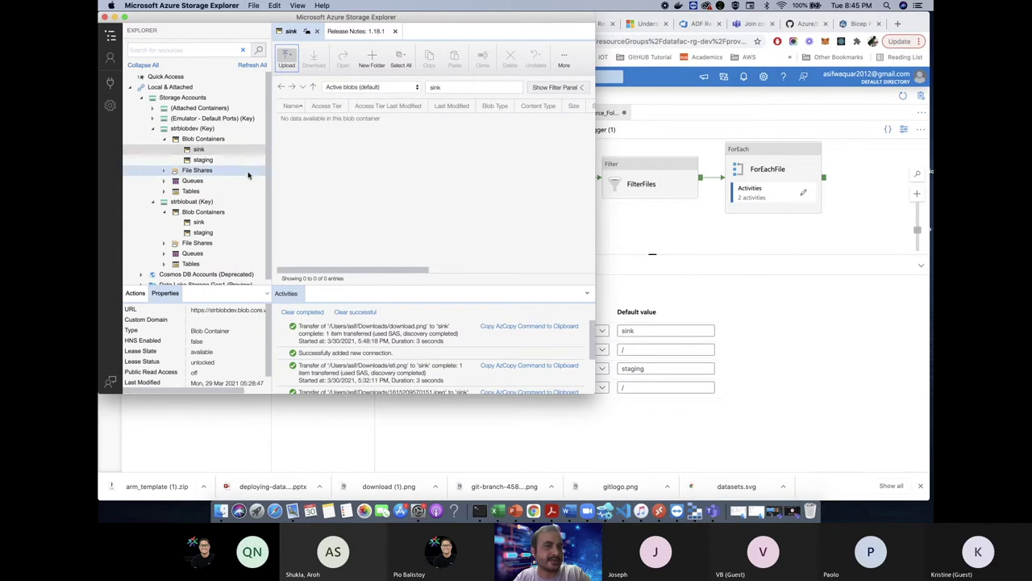
pyautogui.click(688, 261)
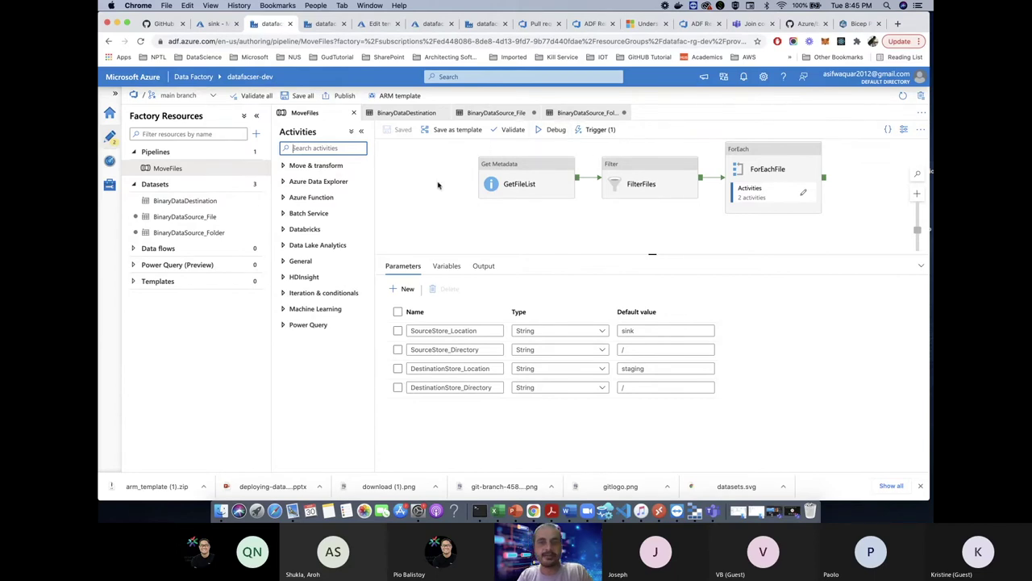
# Step: Set a breakpoint on the GetFileList activity, run the MoveFiles pipeline in debug, and review that activity's input
pyautogui.click(561, 166)
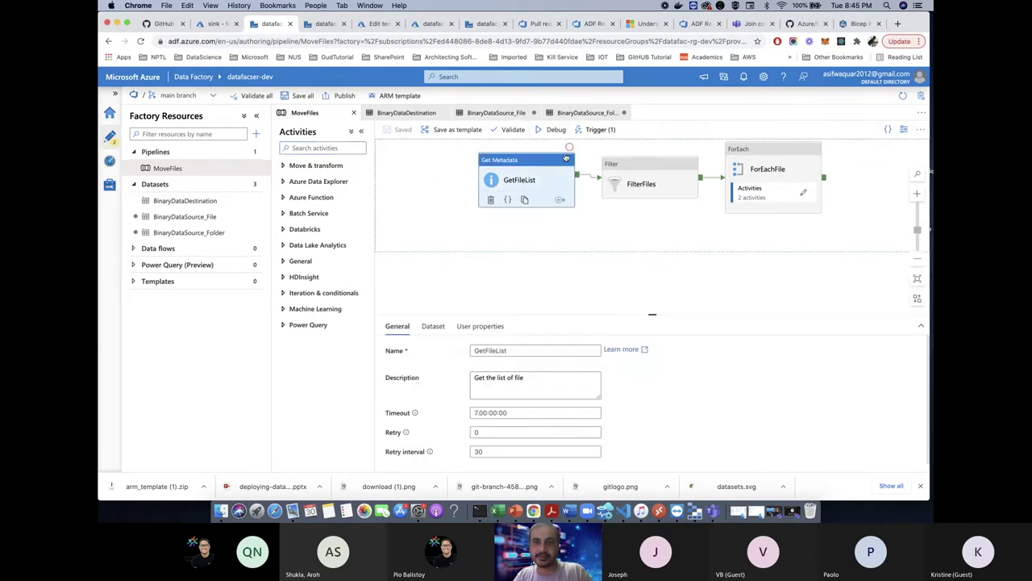
pyautogui.moveTo(563, 168); pyautogui.dragTo(543, 136)
pyautogui.click(547, 130)
pyautogui.click(660, 459)
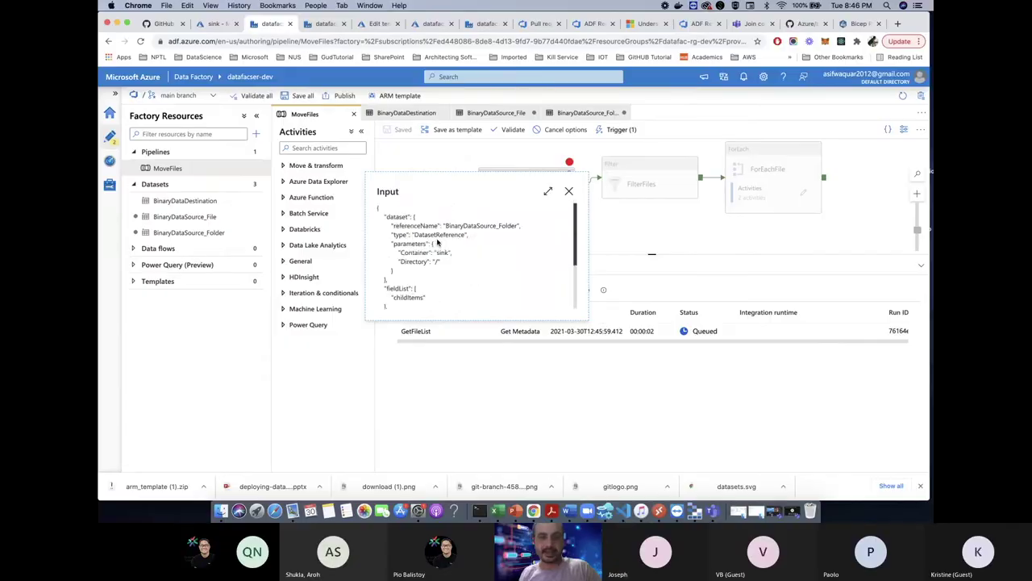
pyautogui.scroll(-2, 435, 270)
pyautogui.scroll(-1, 496, 252)
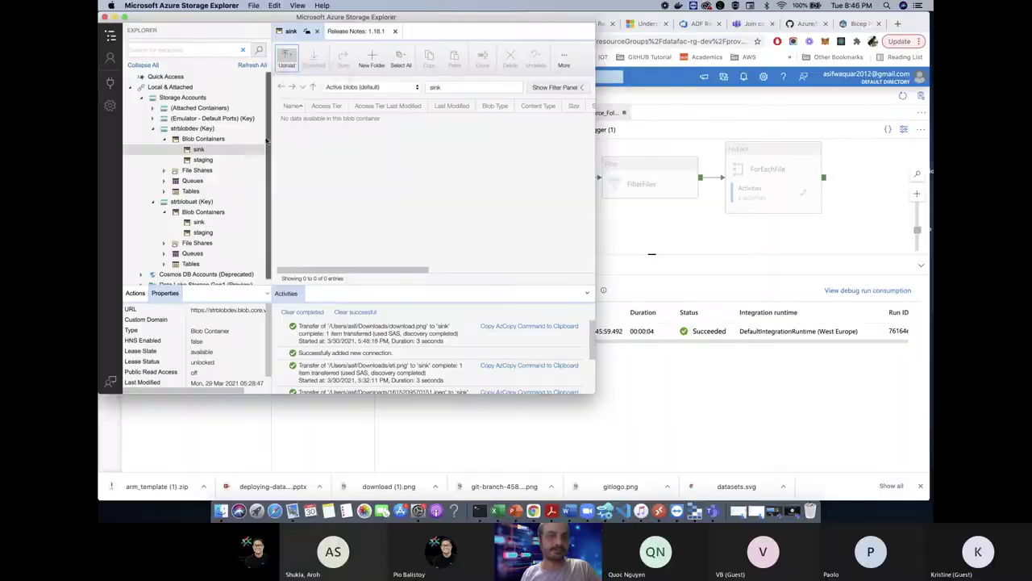
# Step: Upload download.jpeg from the Downloads folder to the strblobdev account's sink container
pyautogui.click(287, 58)
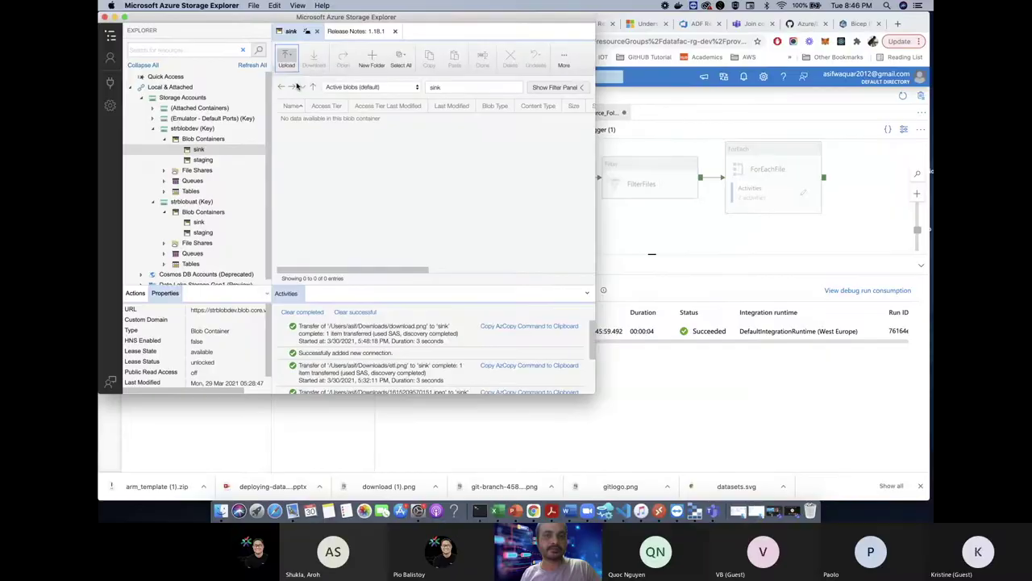
pyautogui.click(296, 86)
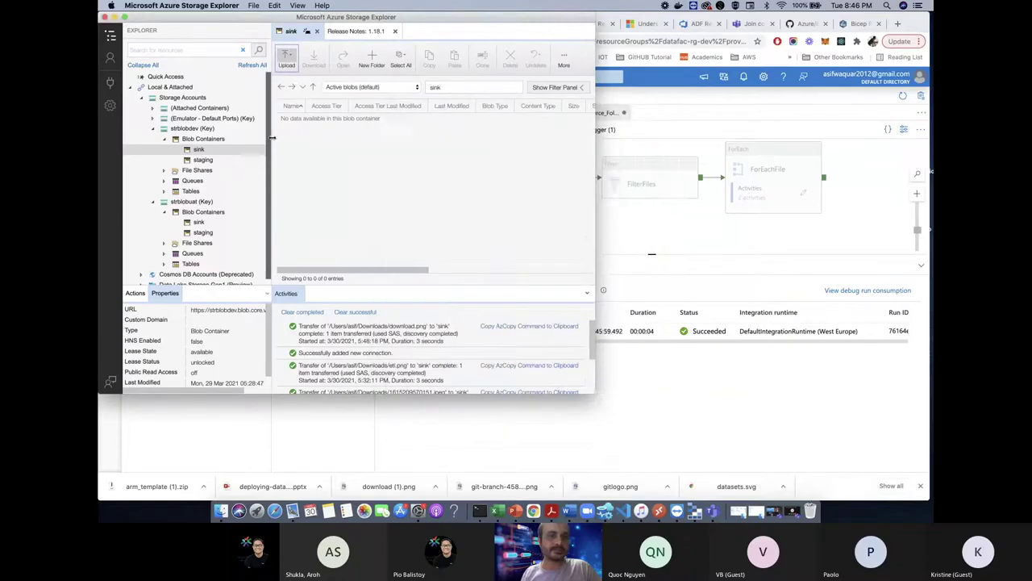
pyautogui.click(629, 181)
pyautogui.click(427, 142)
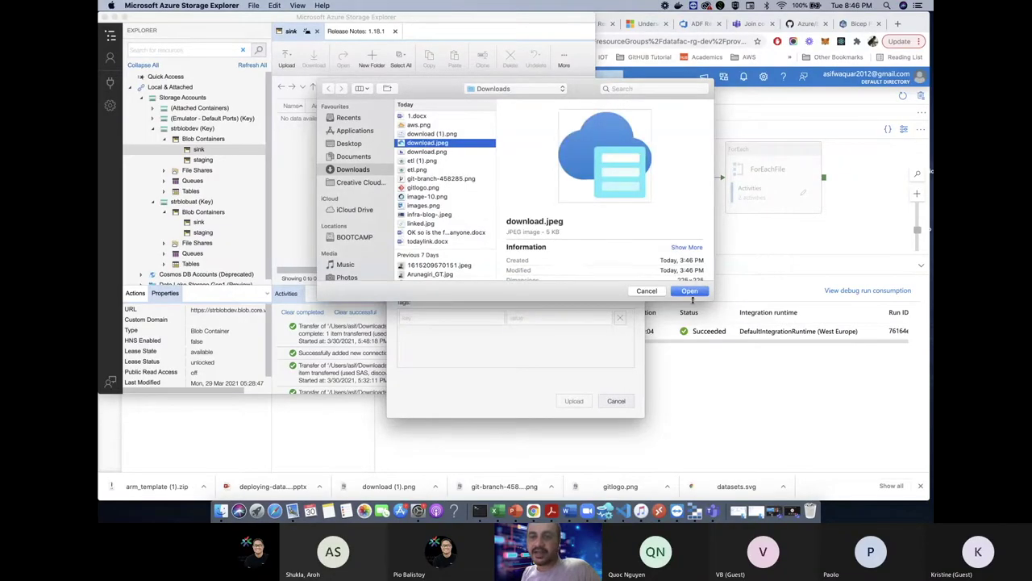
pyautogui.click(689, 290)
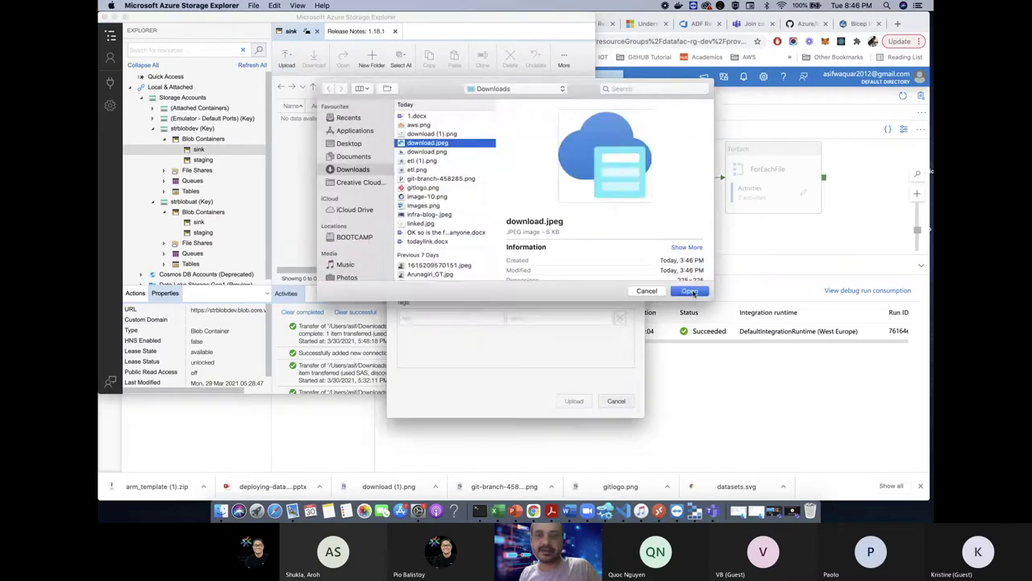
pyautogui.click(573, 401)
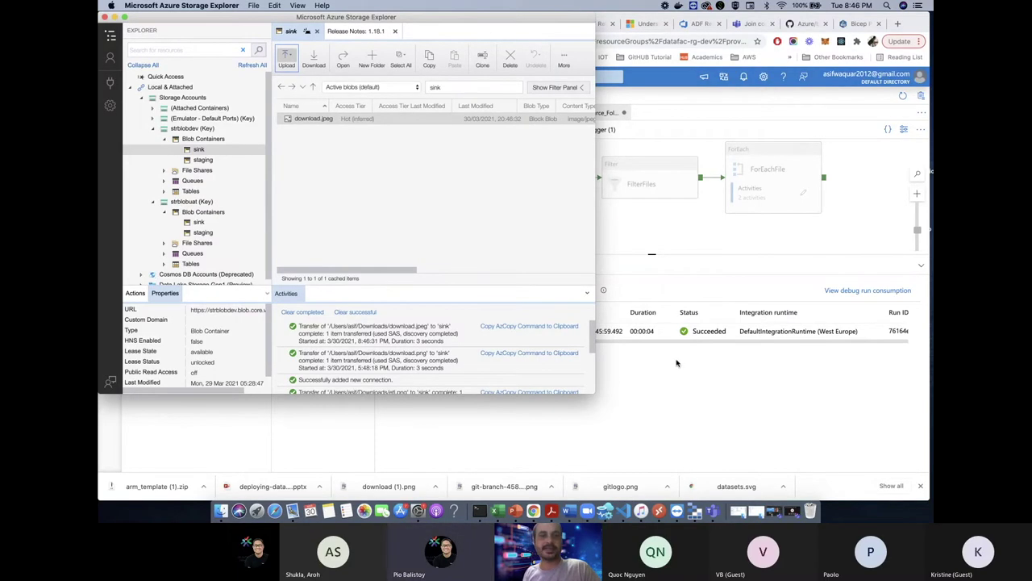
# Step: Return to the browser, remove the breakpoint from the GetFileList activity, and run the MoveFiles pipeline in debug
pyautogui.click(598, 287)
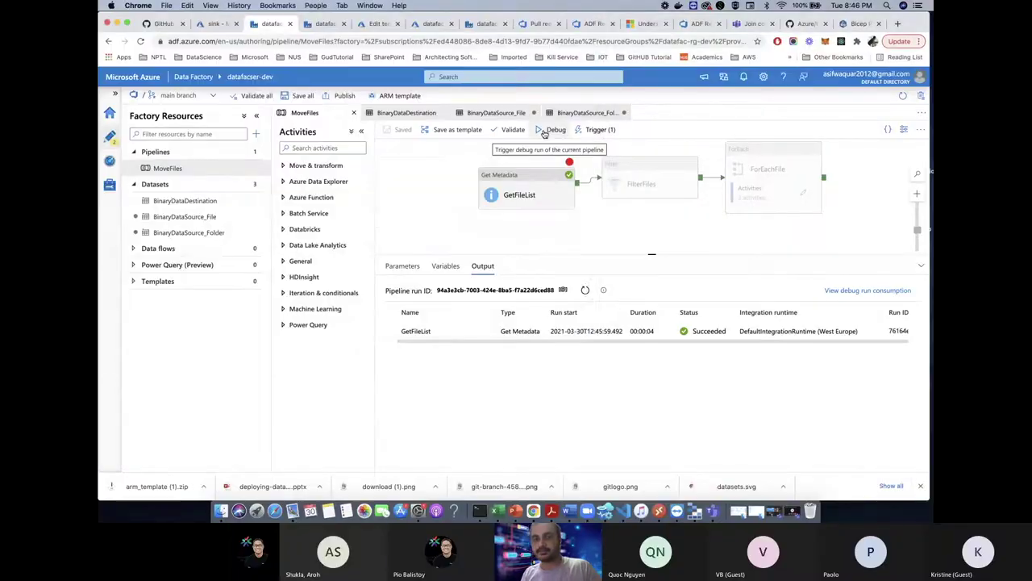
pyautogui.click(570, 162)
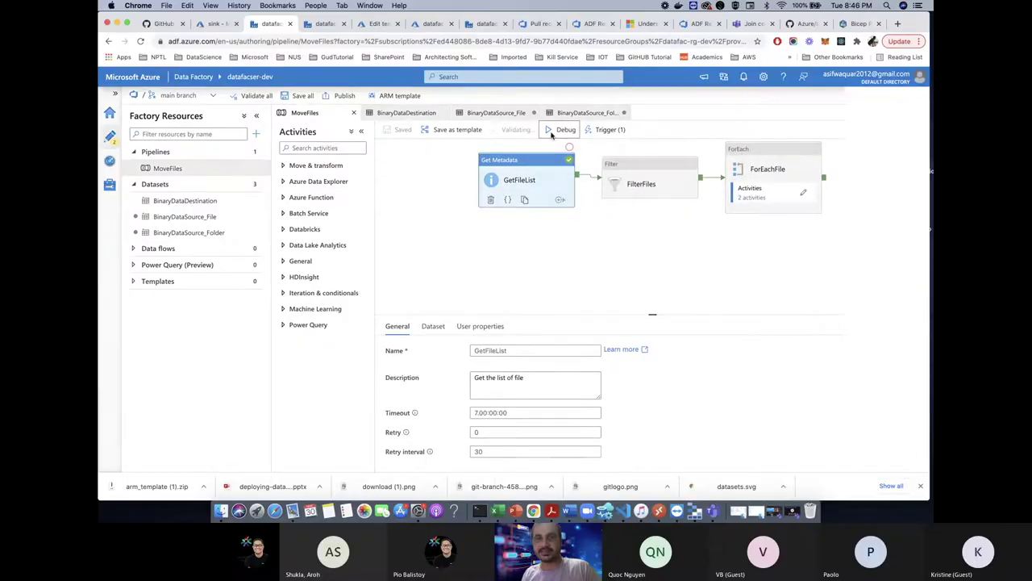
pyautogui.click(553, 131)
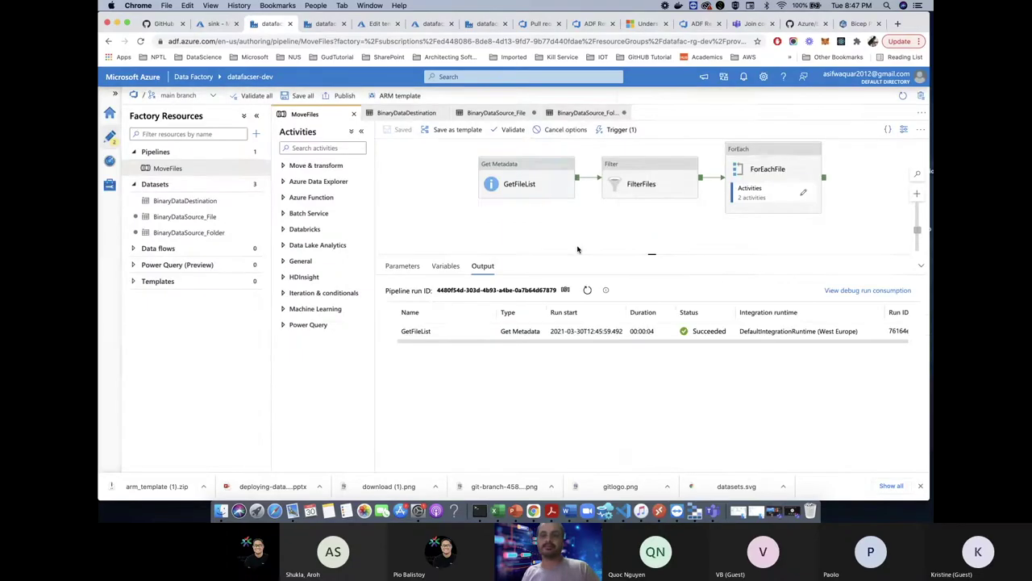
pyautogui.click(658, 458)
# Step: Review the GetFileList activity's input, check the sink container in Microsoft Azure Storage Explorer, and return to the pipeline in the browser
pyautogui.click(484, 330)
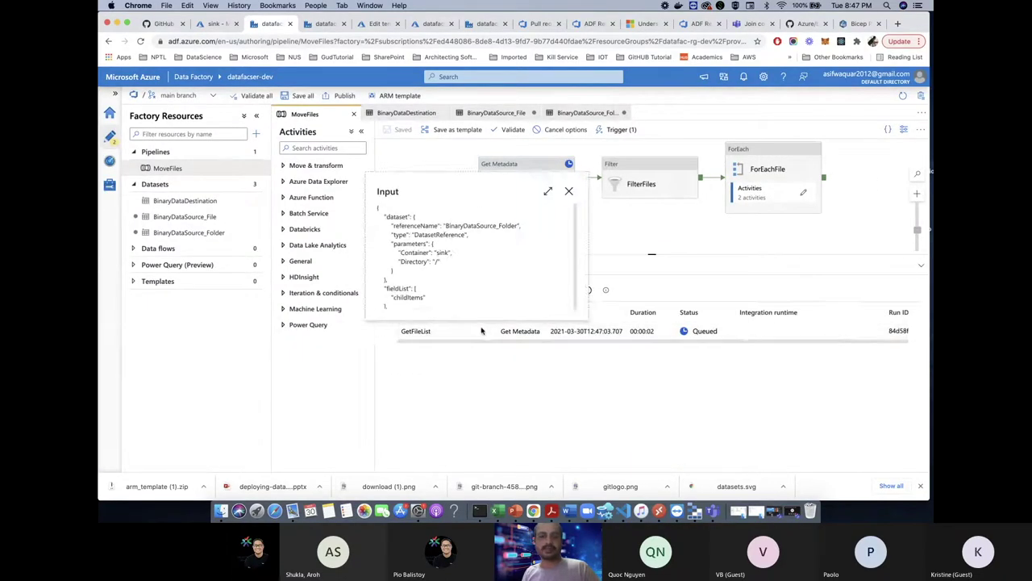
pyautogui.scroll(-3, 477, 268)
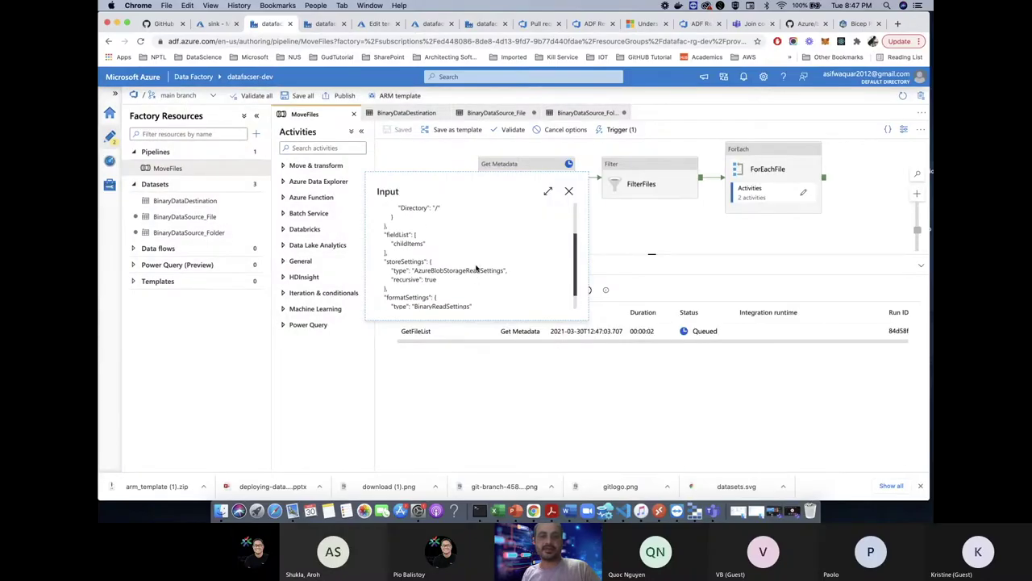
pyautogui.scroll(-2, 475, 268)
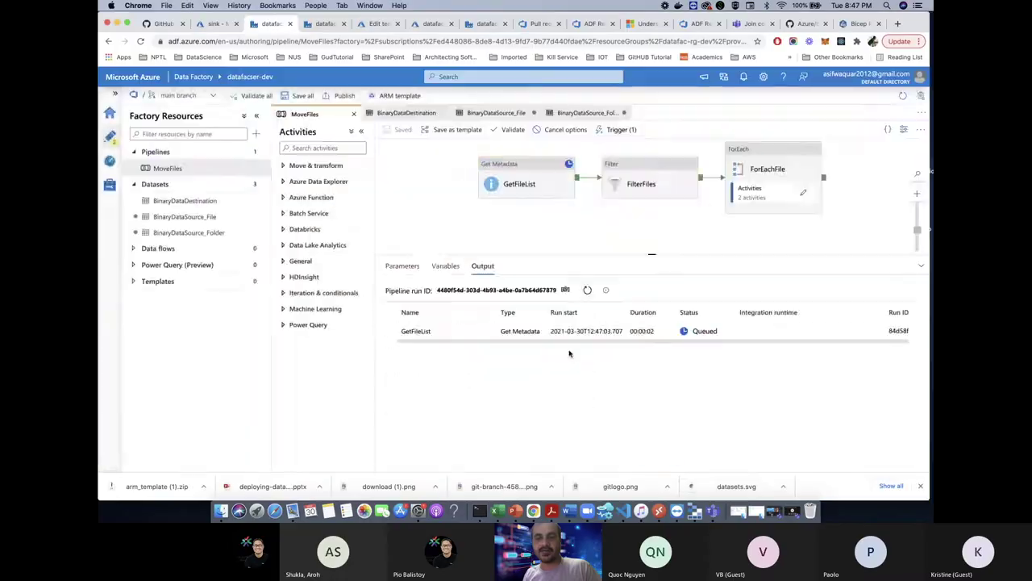
pyautogui.click(713, 511)
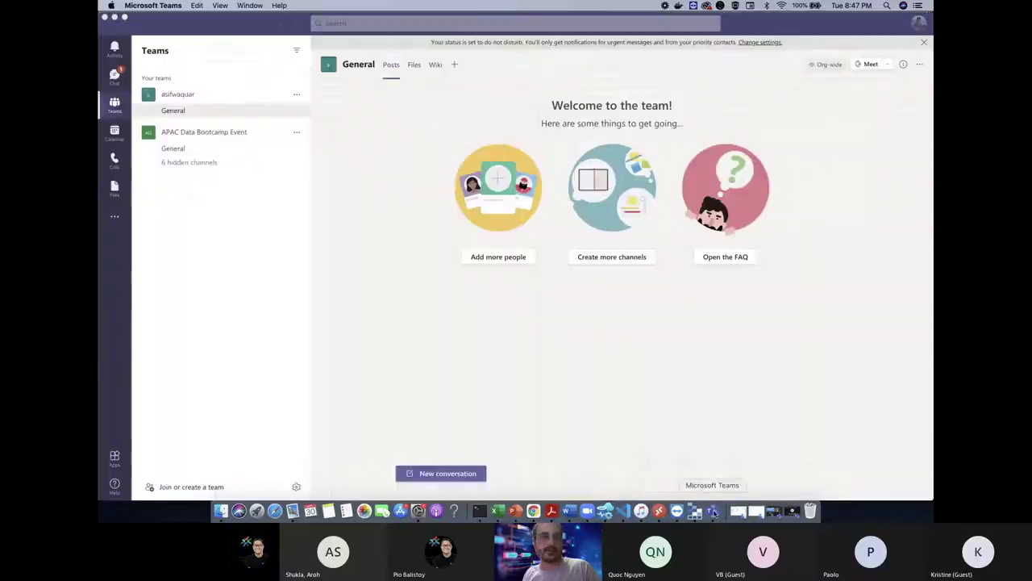
pyautogui.click(106, 18)
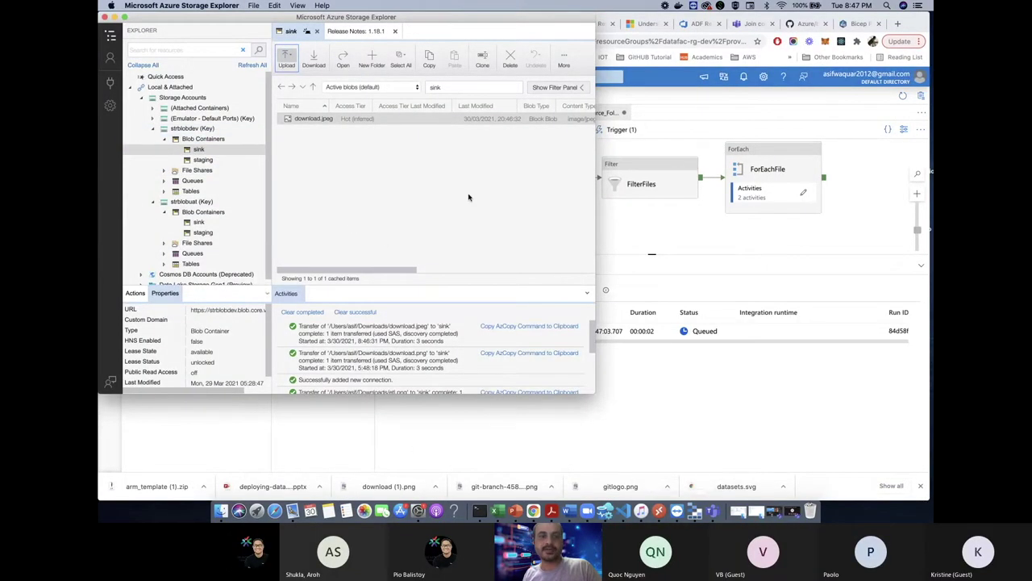
pyautogui.press('super+Tab')
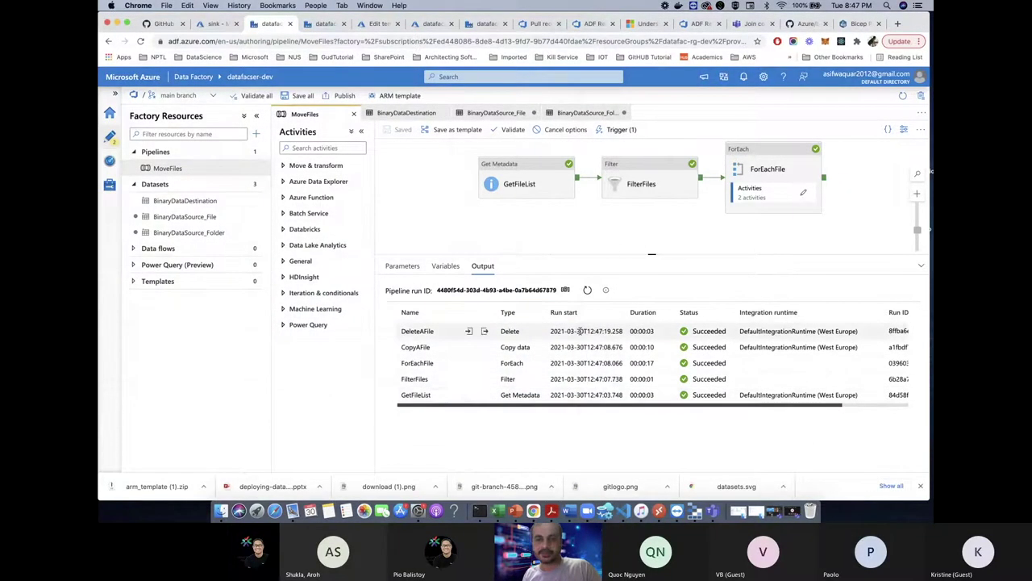
# Step: Review the debug run outputs of the GetFileList, FilterFiles, CopyAFile and DeleteAFile activities, including the file name and folder path
pyautogui.click(484, 395)
pyautogui.moveTo(425, 299); pyautogui.dragTo(469, 298)
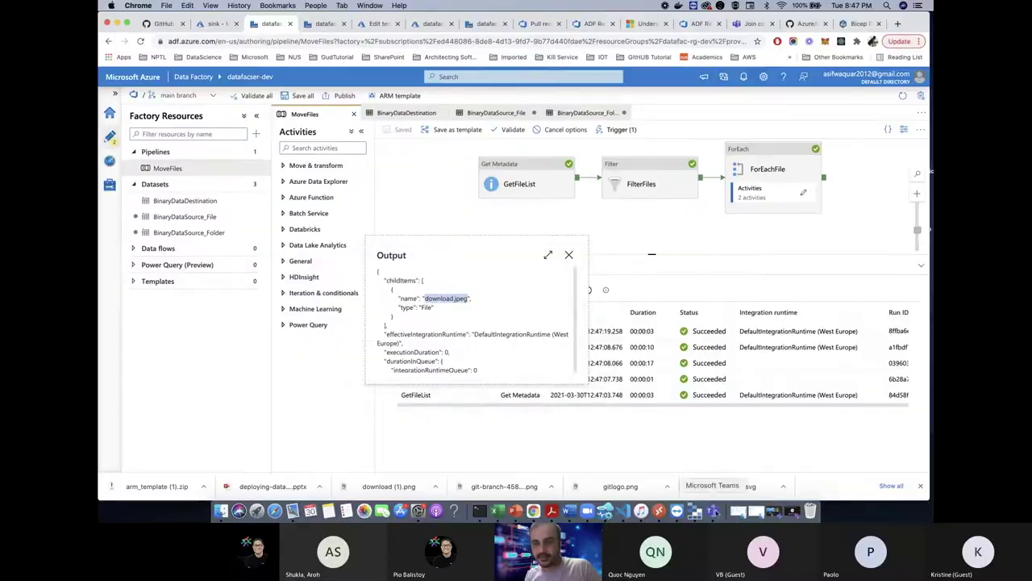
pyautogui.click(696, 510)
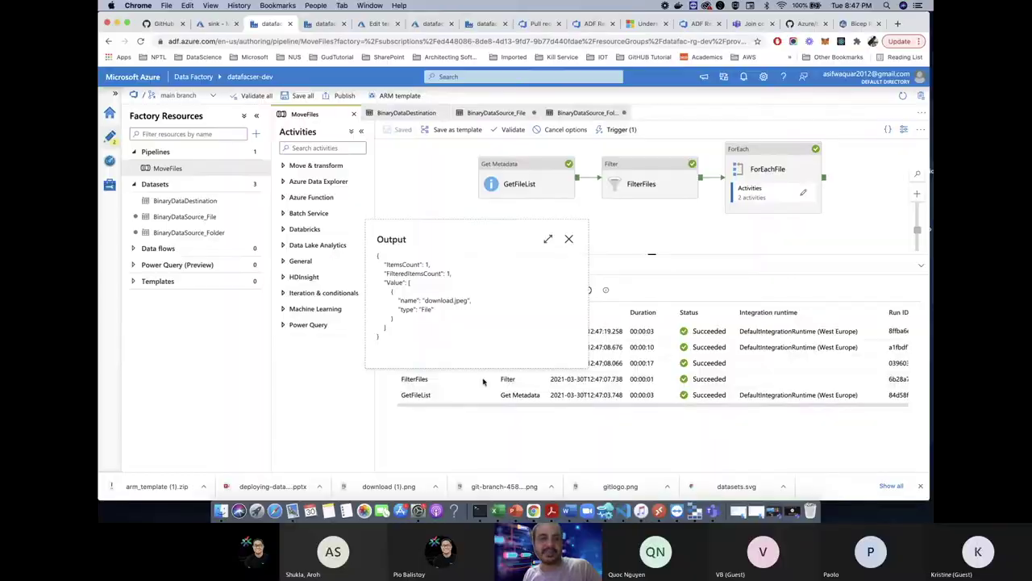
pyautogui.click(485, 379)
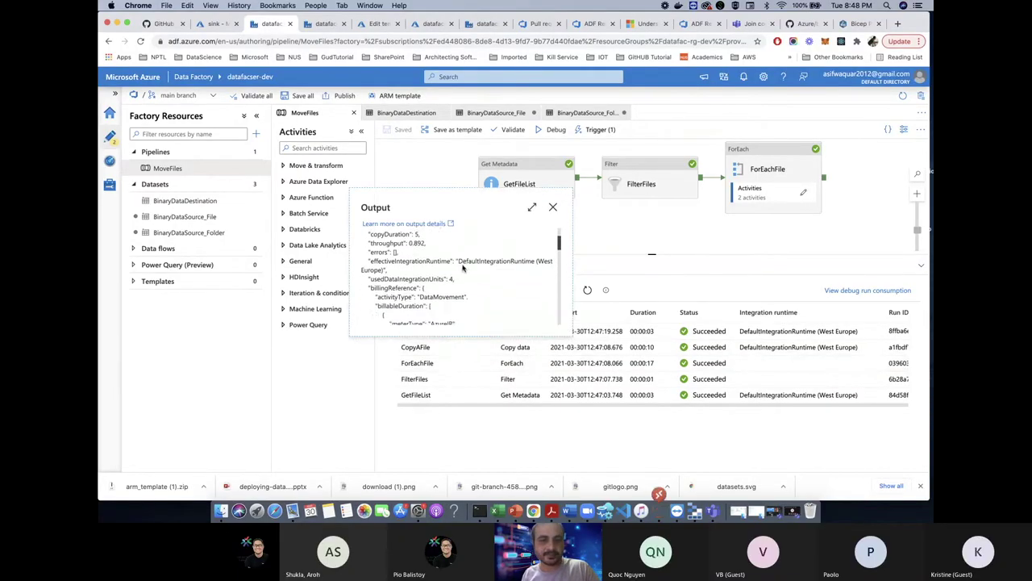
pyautogui.click(468, 347)
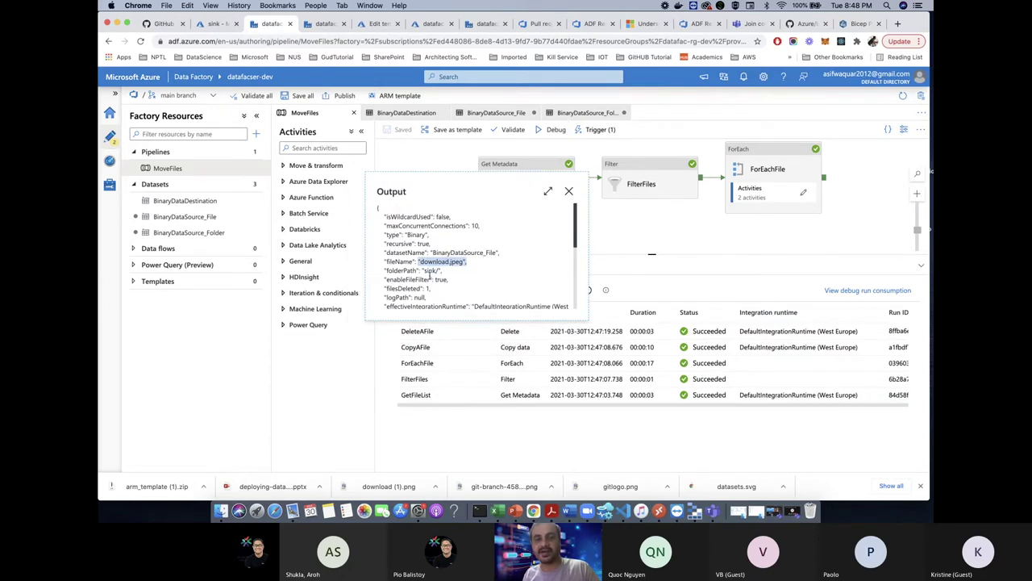
pyautogui.moveTo(435, 271); pyautogui.dragTo(442, 271)
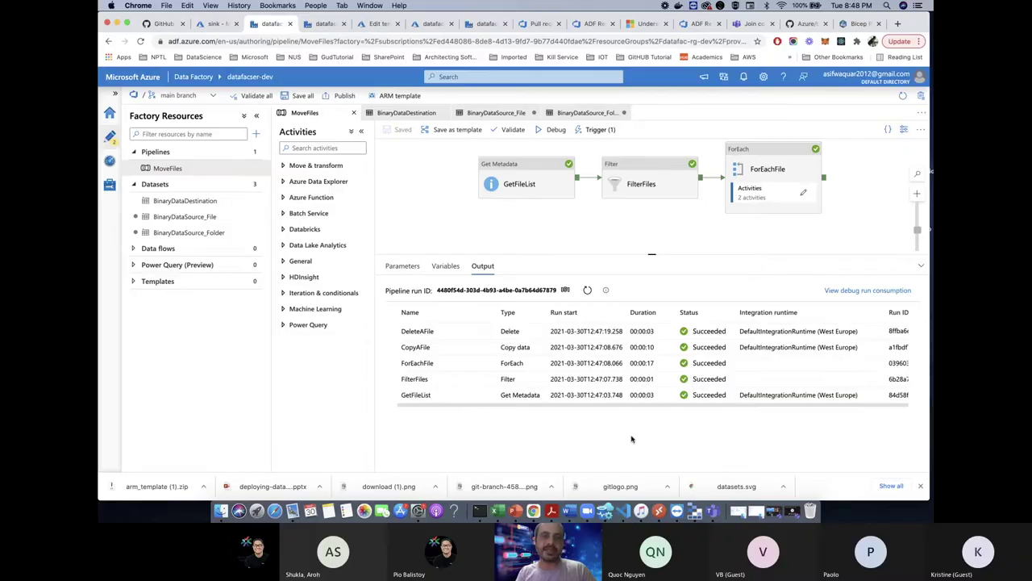
# Step: Save all pending resource changes to the main branch and switch the data factory to live mode
pyautogui.click(210, 95)
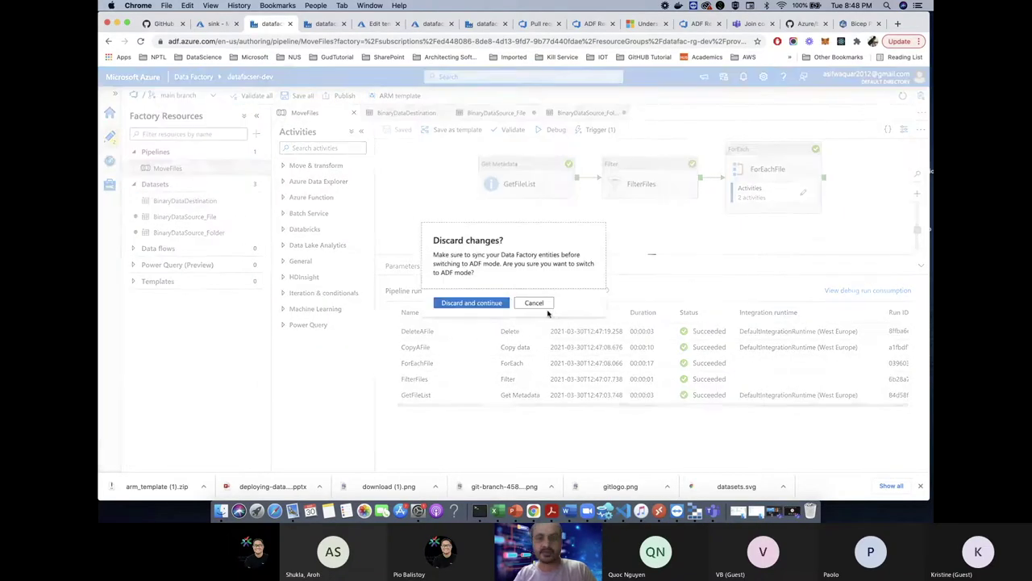
pyautogui.click(302, 95)
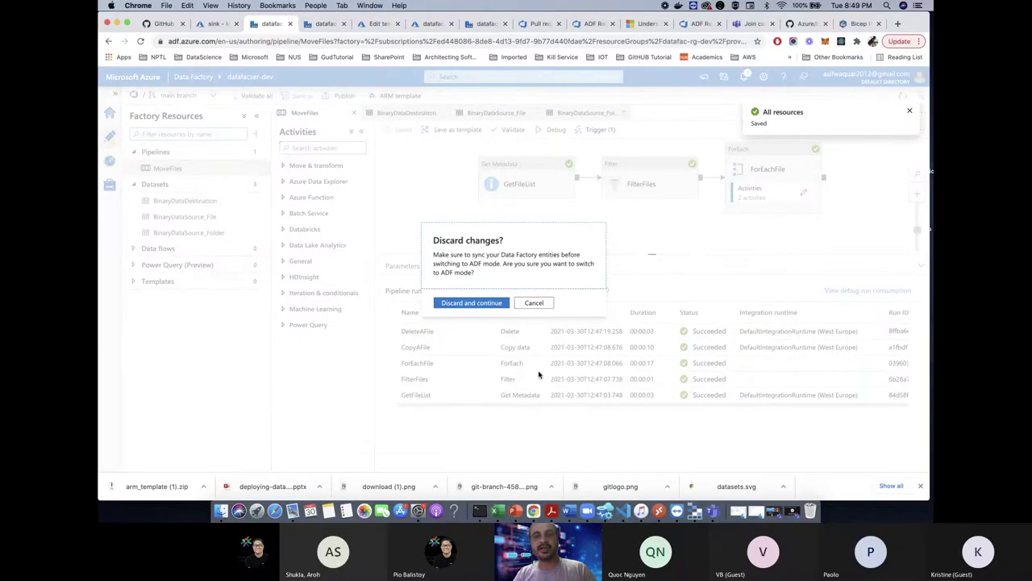
pyautogui.click(534, 303)
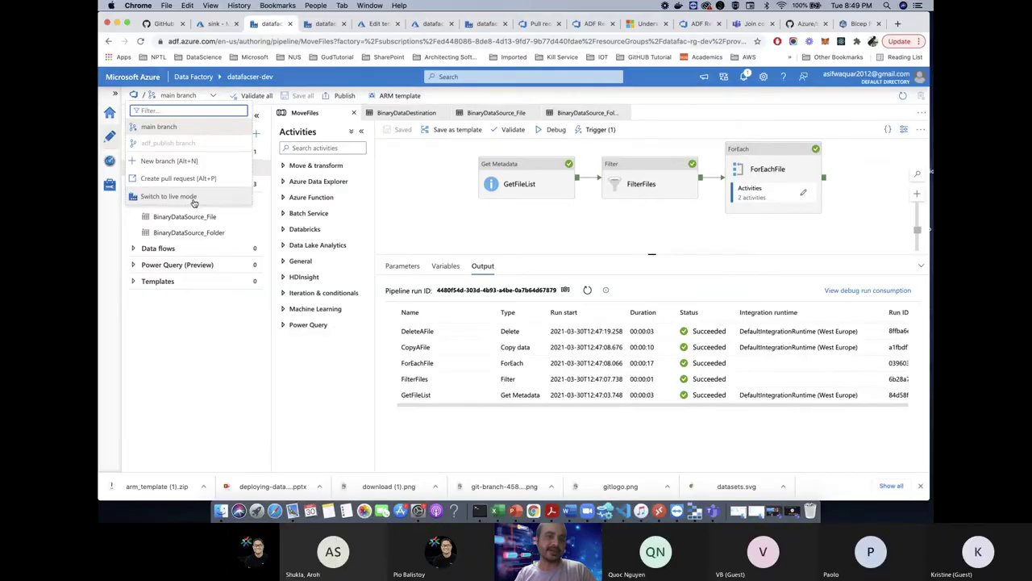
pyautogui.click(194, 199)
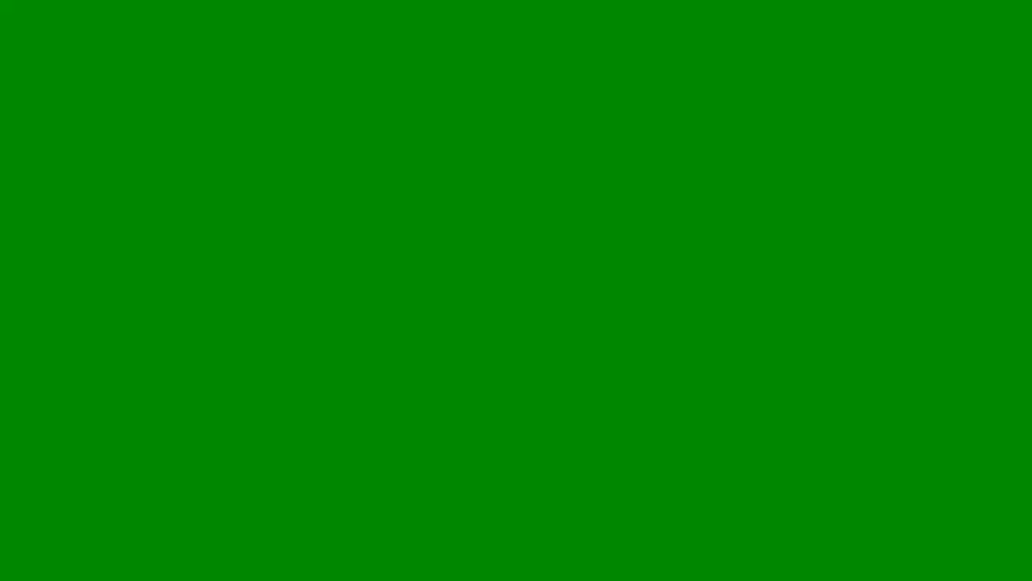
# Step: Switch the data factory back to Azure DevOps GIT mode and look through the main branch's options
pyautogui.click(166, 110)
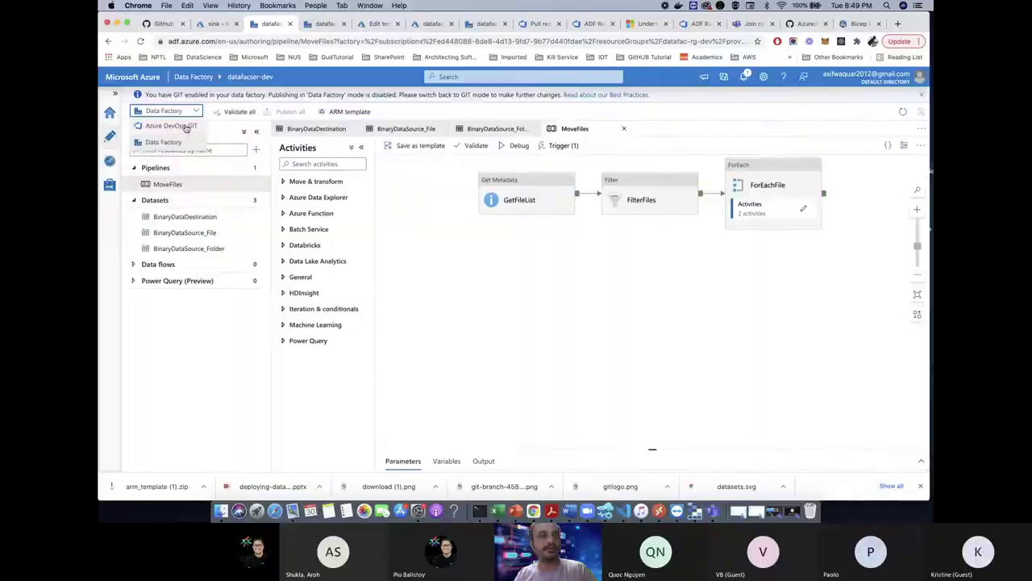
pyautogui.click(184, 127)
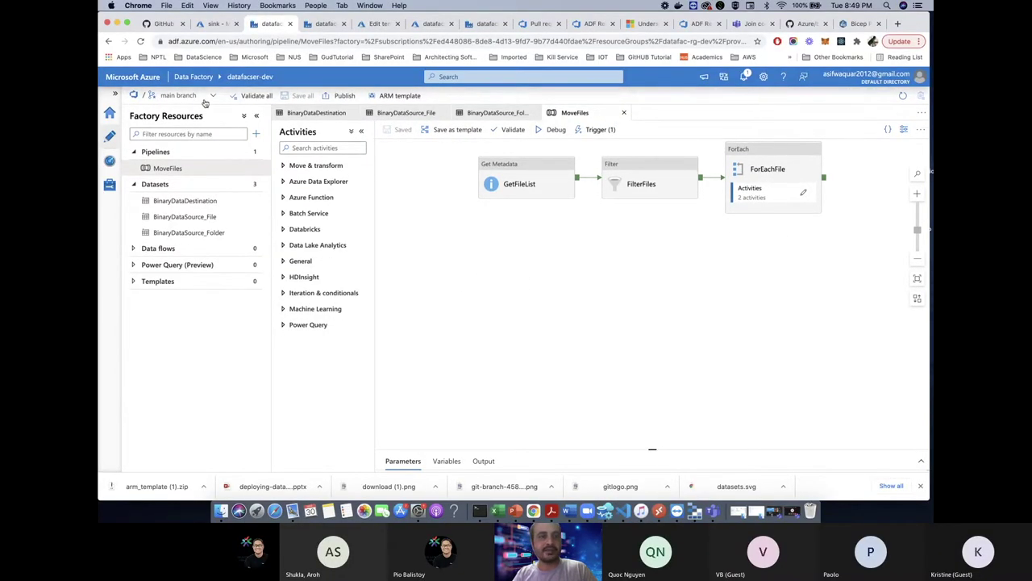
pyautogui.click(207, 98)
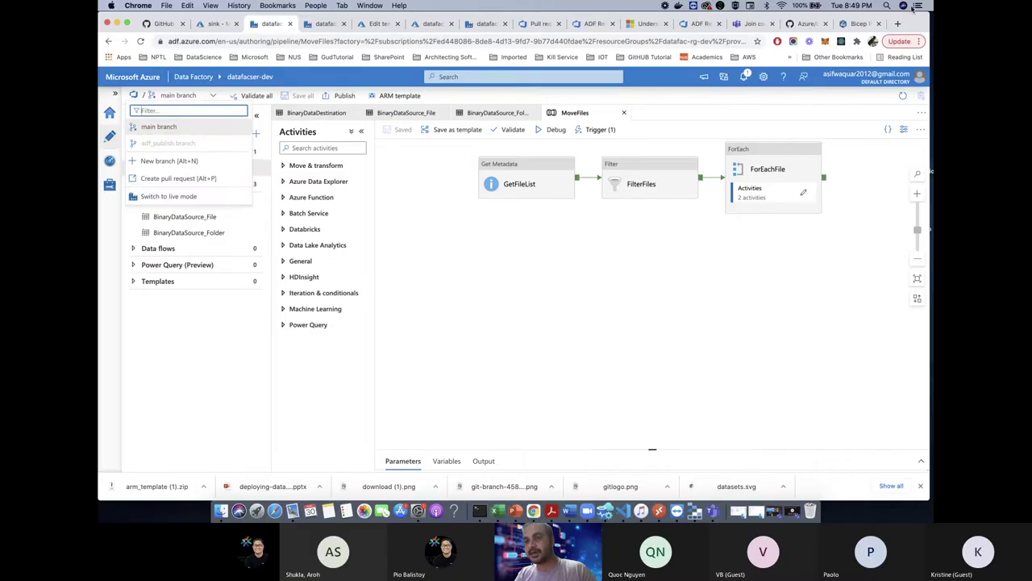
pyautogui.click(210, 101)
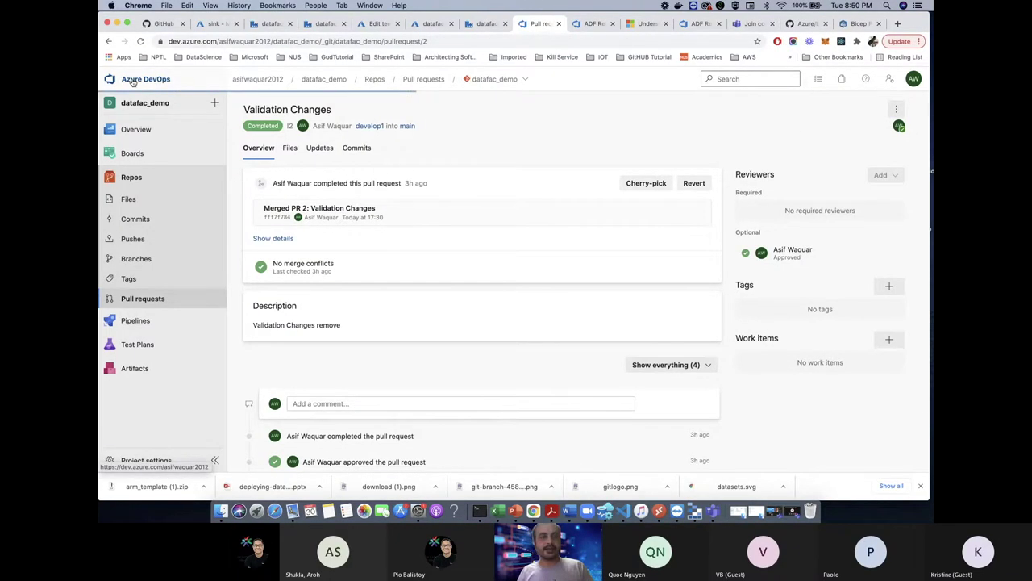
# Step: Switch to Azure DevOps, open the datafac_demo project from the organization's project list, and view its project settings
pyautogui.click(539, 24)
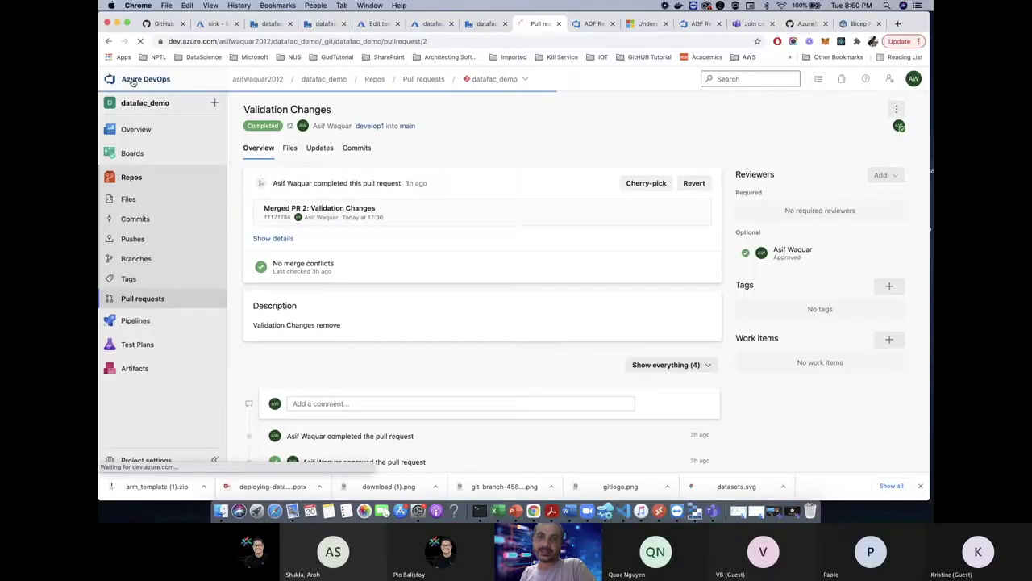
pyautogui.click(133, 82)
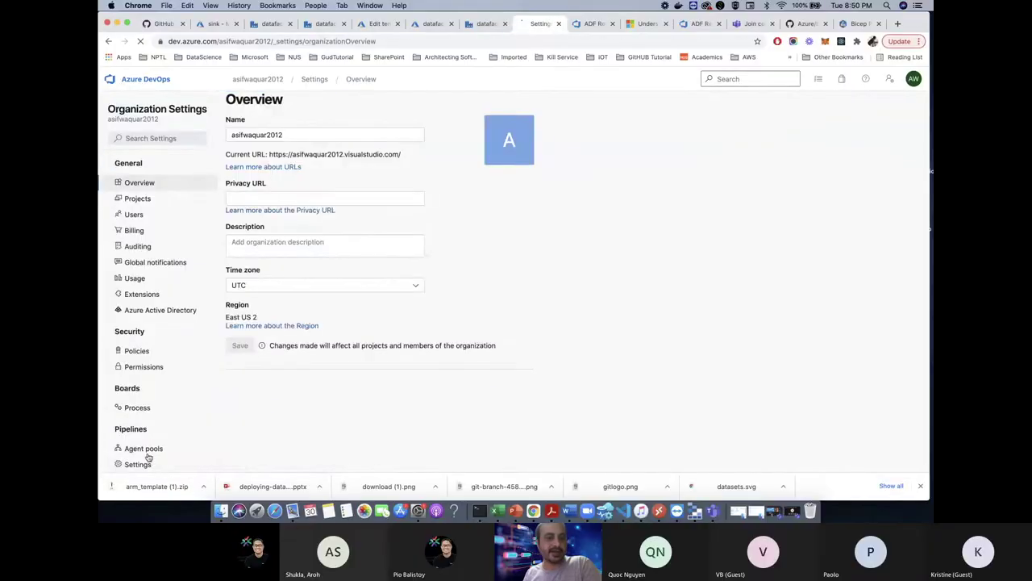
pyautogui.click(161, 312)
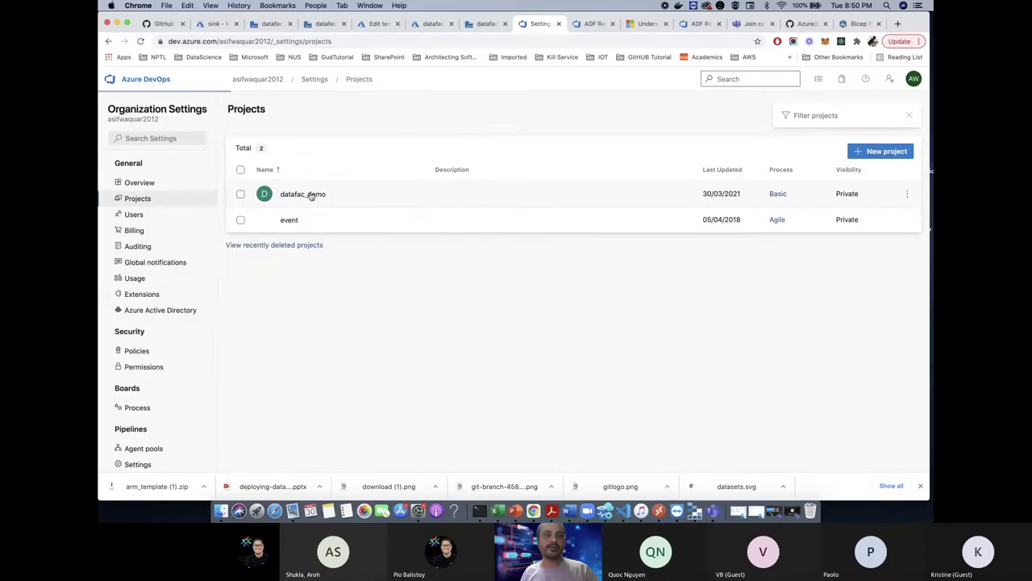
pyautogui.click(311, 195)
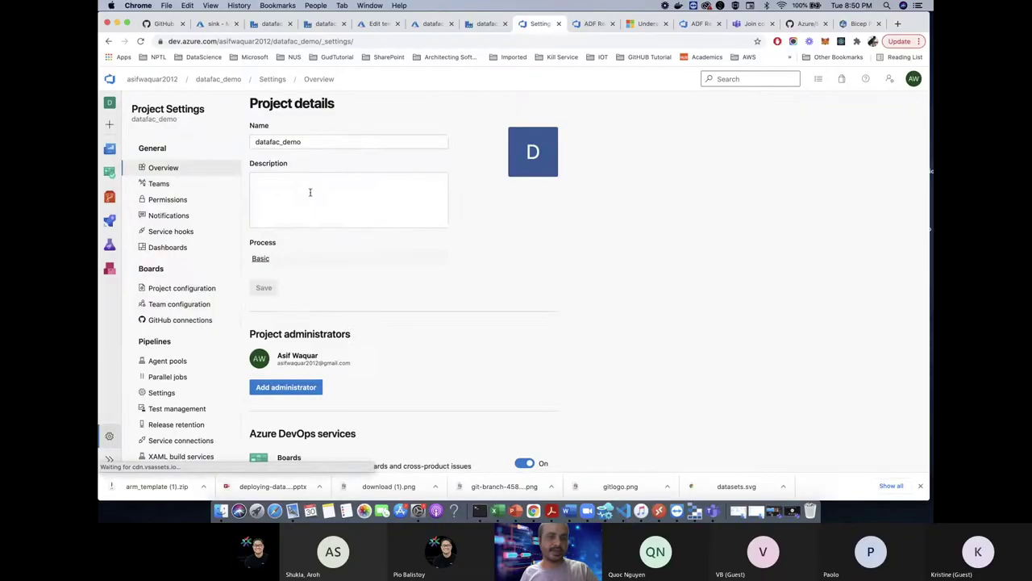
pyautogui.scroll(-2, 363, 335)
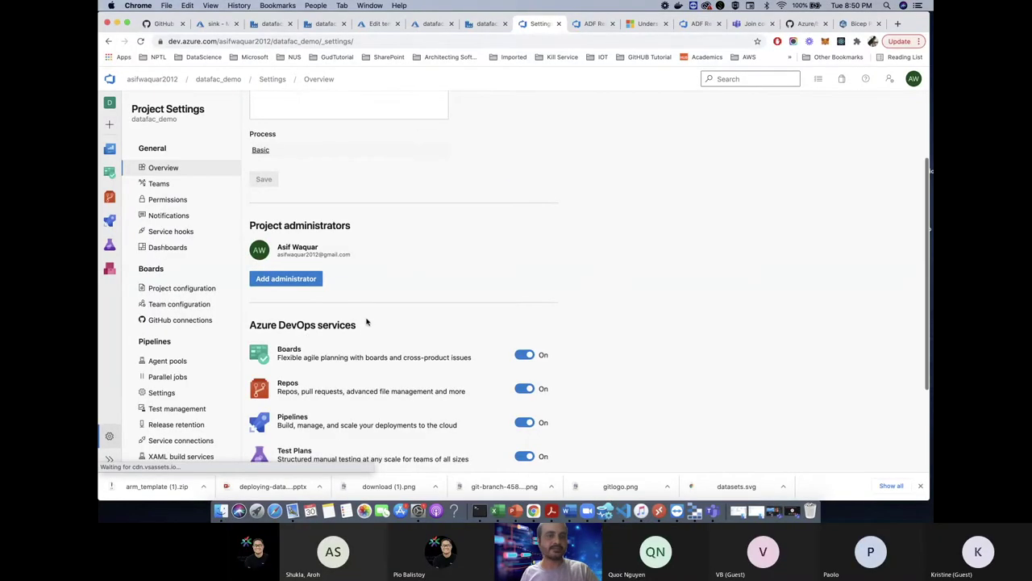
# Step: Check the datafacser-uat data factory overview in the Azure portal and return to the datafac_demo project settings
pyautogui.click(382, 27)
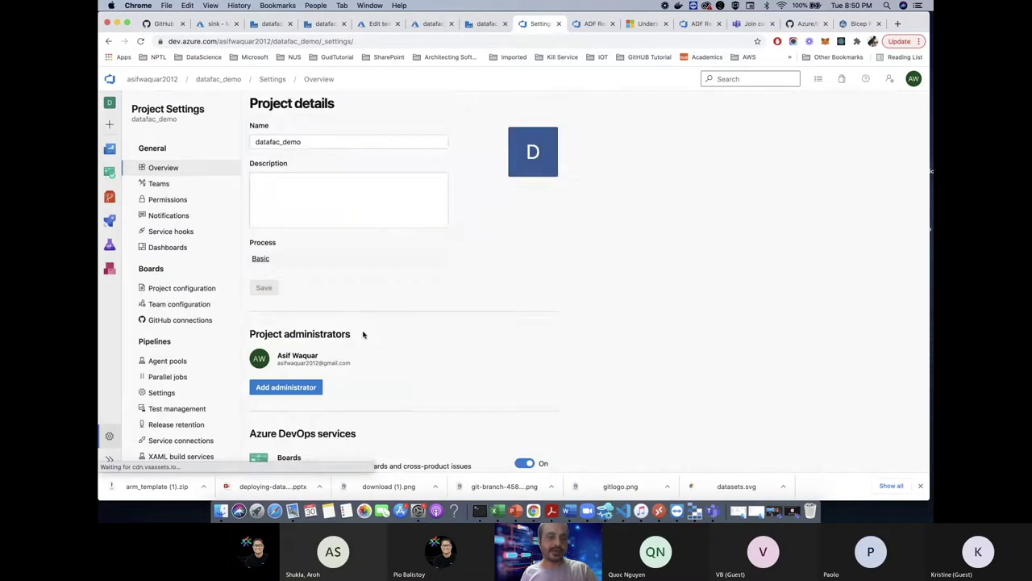
pyautogui.click(423, 26)
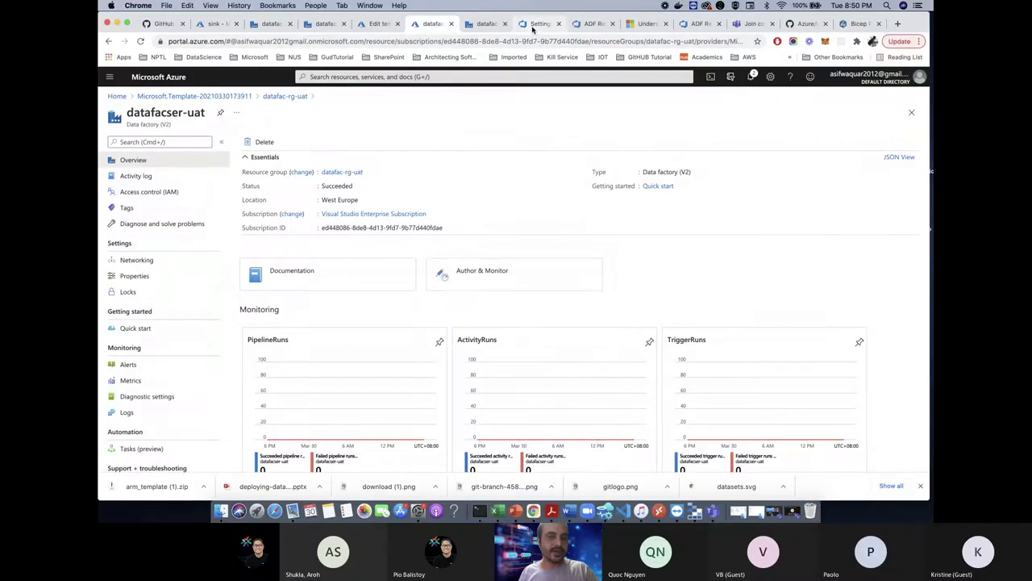
pyautogui.click(532, 27)
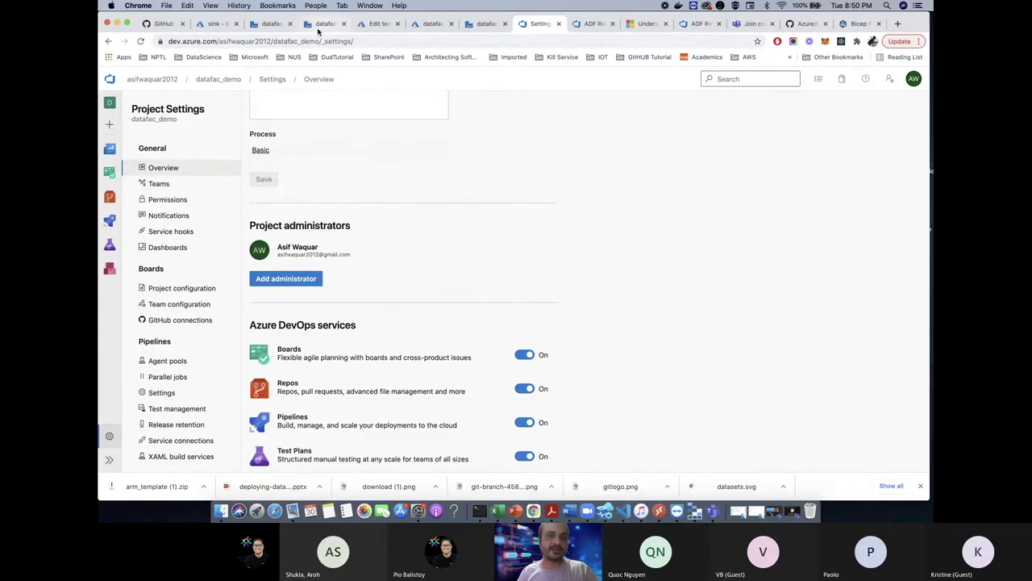
# Step: Switch to the datafacser-dev data factory's MoveFiles pipeline and check the branches available besides main
pyautogui.click(318, 29)
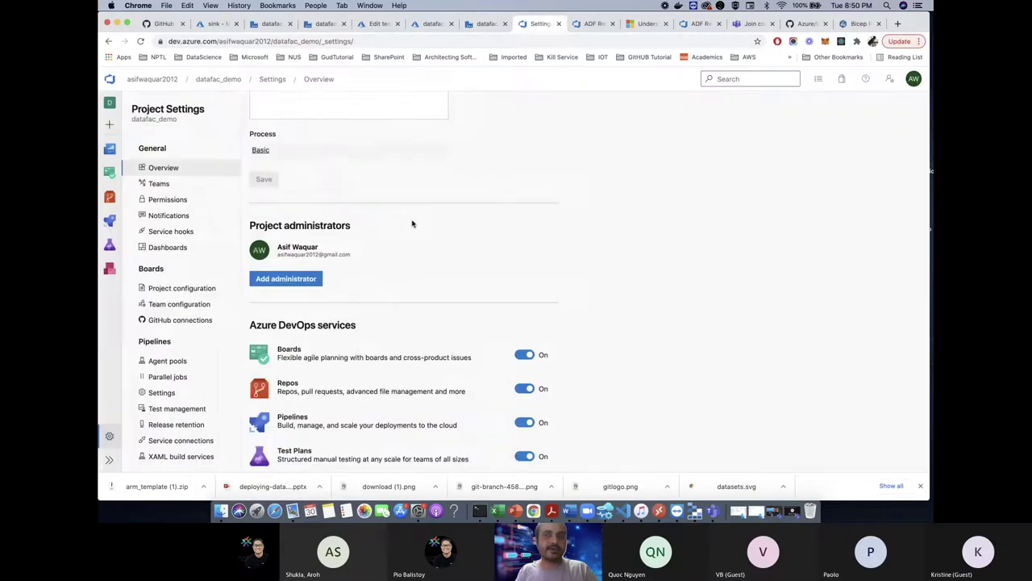
pyautogui.click(271, 24)
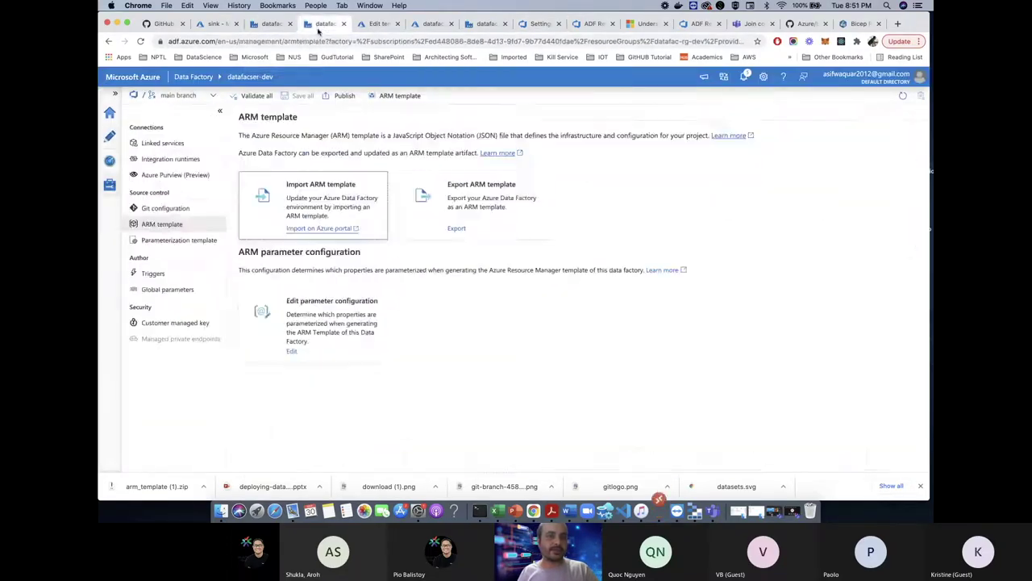
pyautogui.click(211, 95)
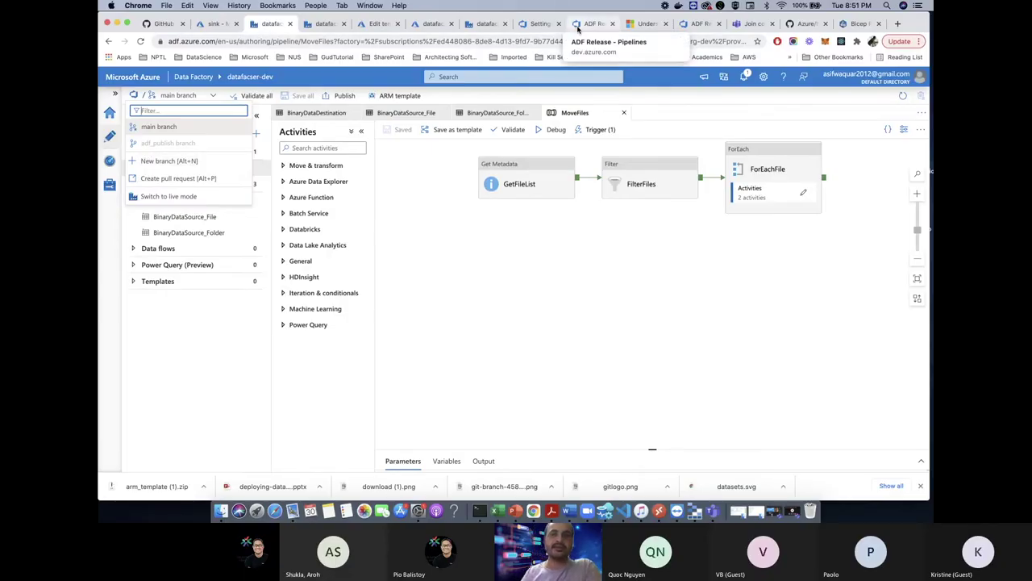
# Step: In Azure DevOps, open the datafac_demo repository's adf_publish branch and view its PartialArmTemplates, linkedTemplates and globalParameters folders
pyautogui.click(577, 26)
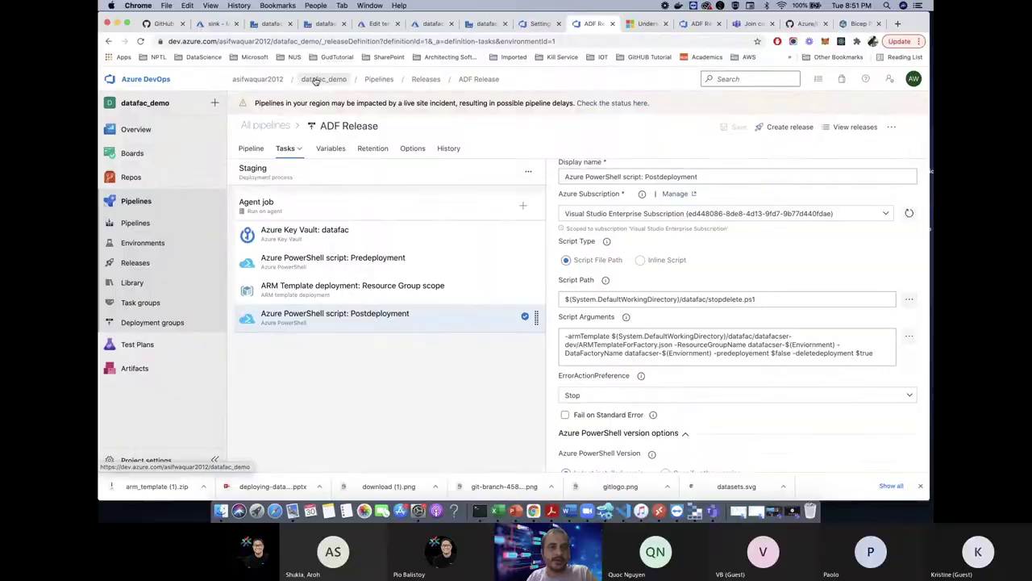
pyautogui.click(316, 81)
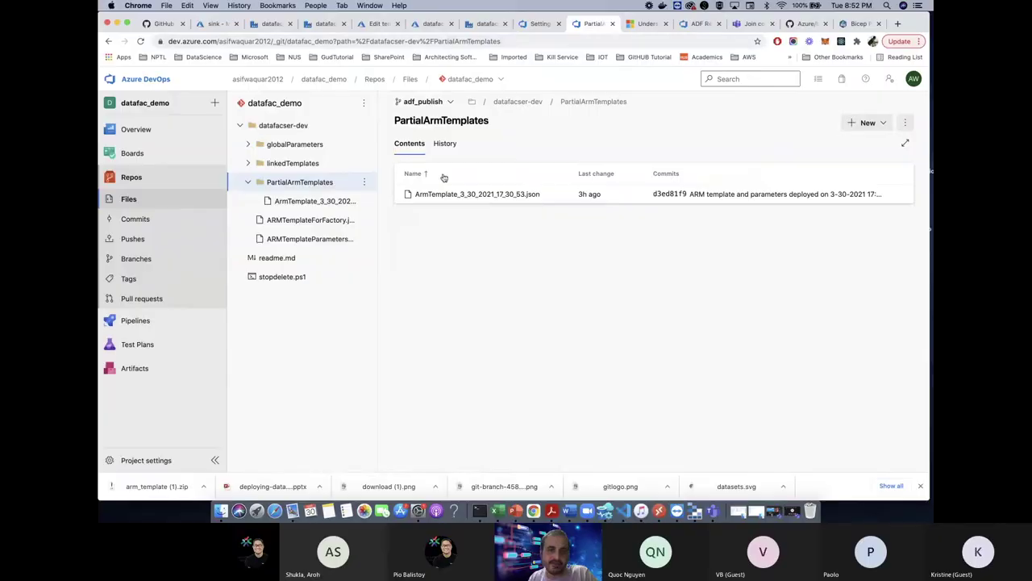
pyautogui.click(313, 184)
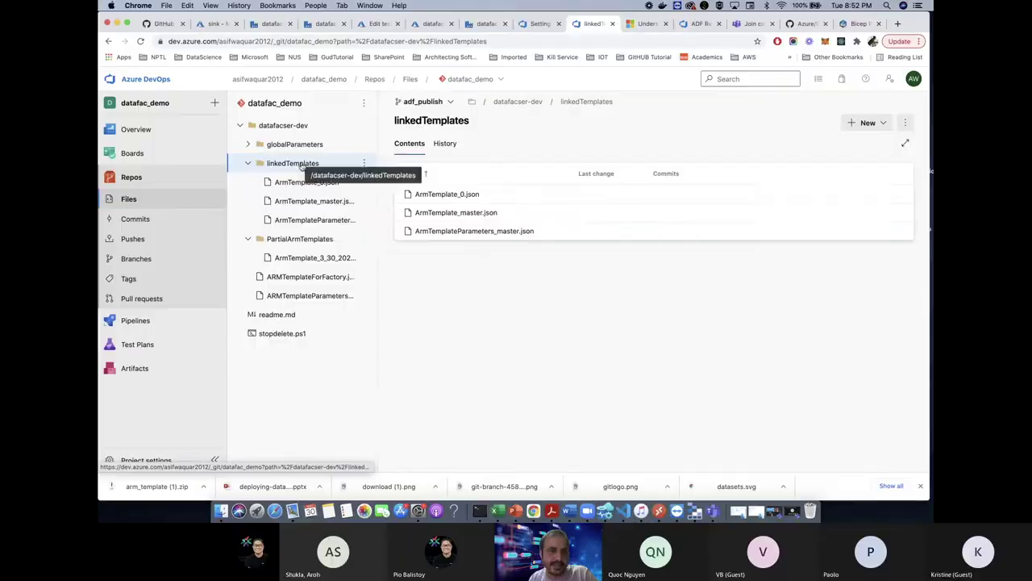
pyautogui.click(295, 144)
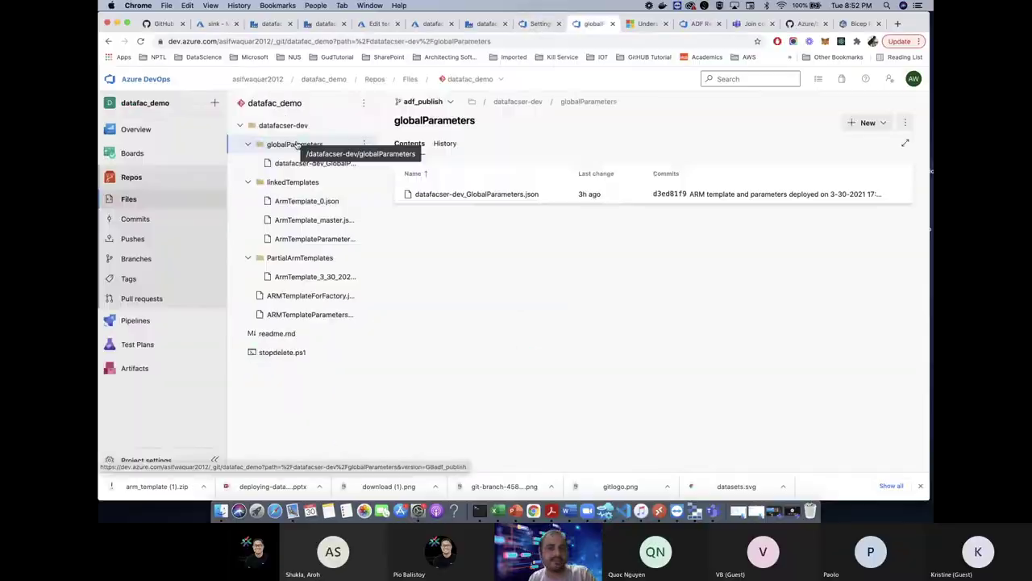
# Step: Create a new working branch named developer2 in the datafacser-dev data factory
pyautogui.click(536, 24)
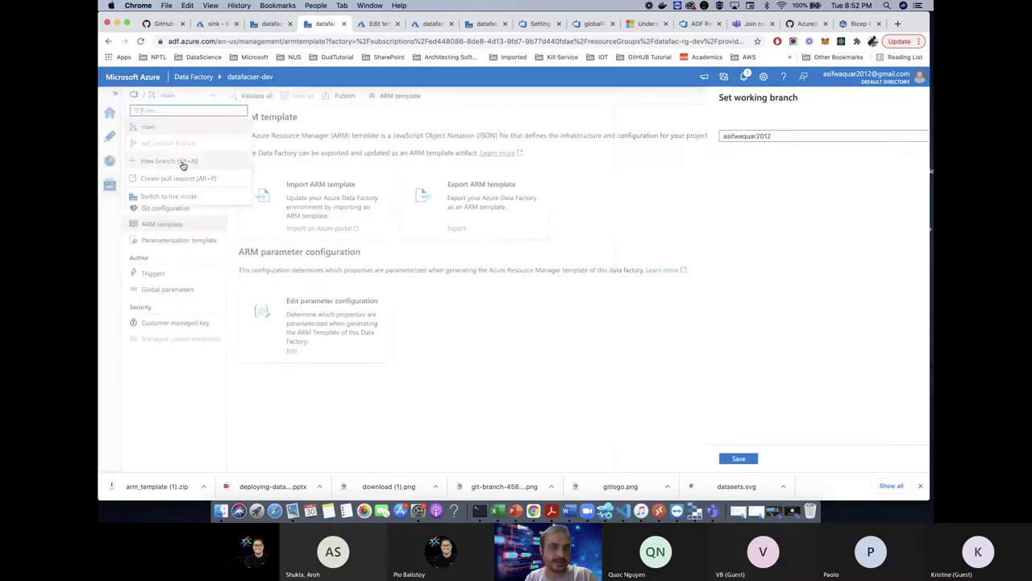
pyautogui.write('e')
pyautogui.write('velop')
pyautogui.write('er')
pyautogui.write('2')
pyautogui.click(646, 458)
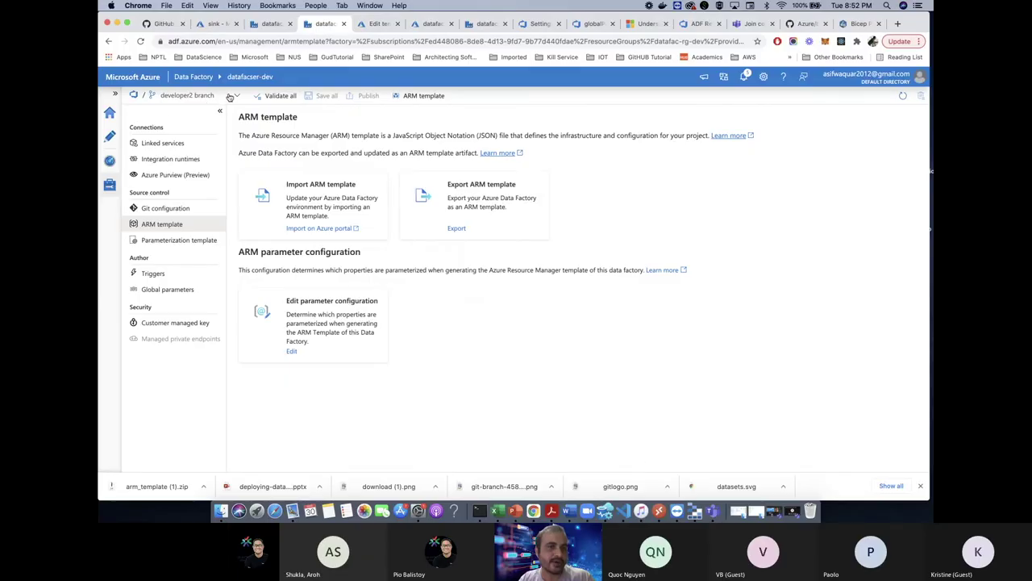
pyautogui.click(234, 95)
pyautogui.click(233, 95)
pyautogui.click(234, 95)
pyautogui.click(234, 95)
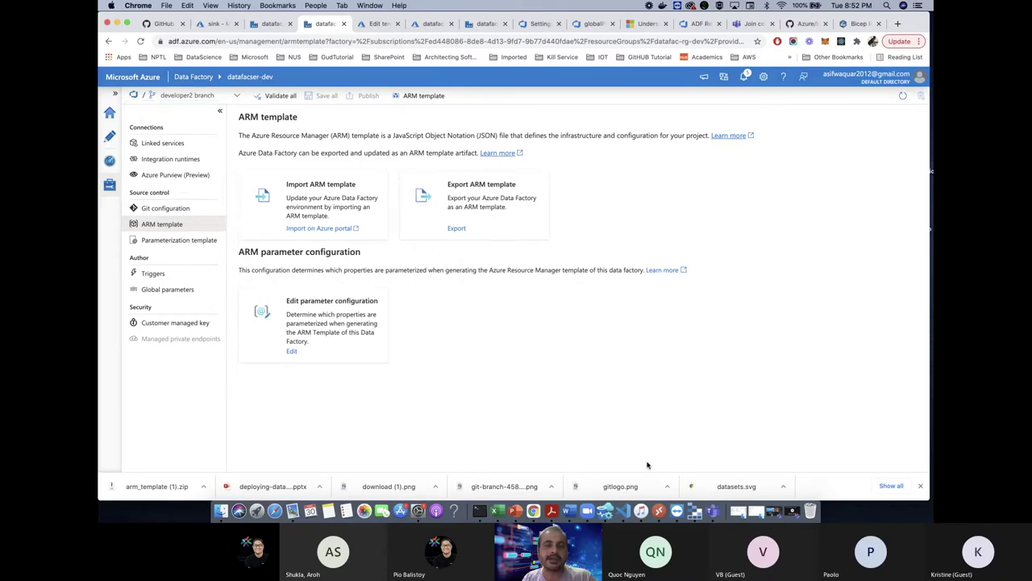
# Step: In the Azure DevOps repository, view the developer2 branch and expand its pipeline, linkedService, trigger, factory and dataset folders
pyautogui.click(379, 23)
pyautogui.click(325, 23)
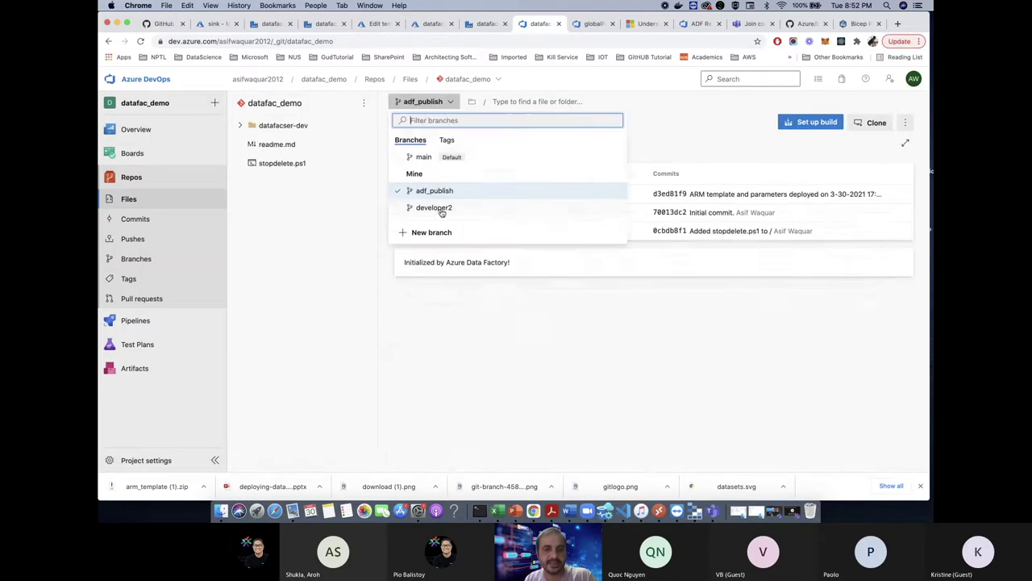
pyautogui.click(435, 208)
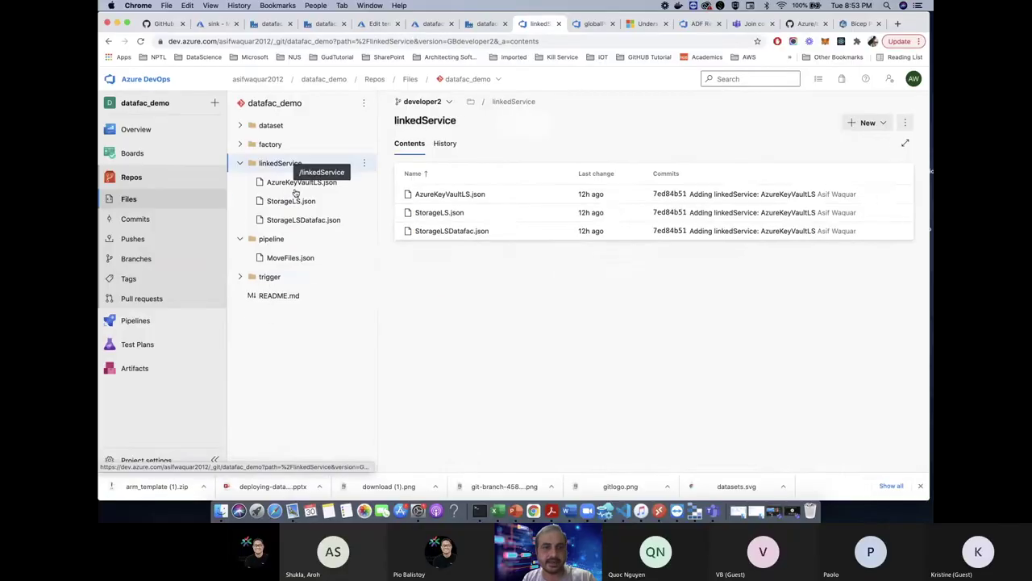
pyautogui.click(270, 275)
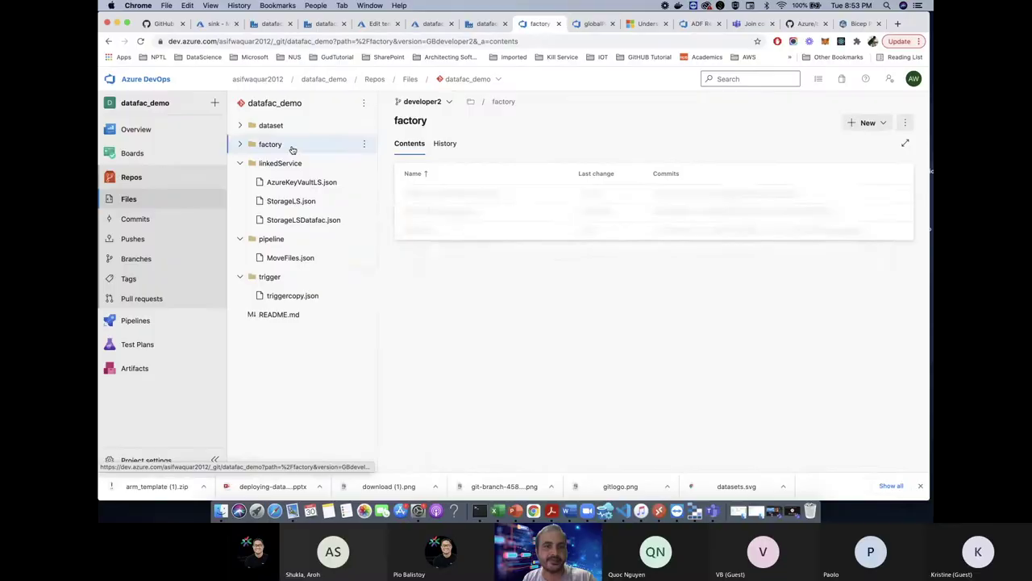
pyautogui.click(286, 163)
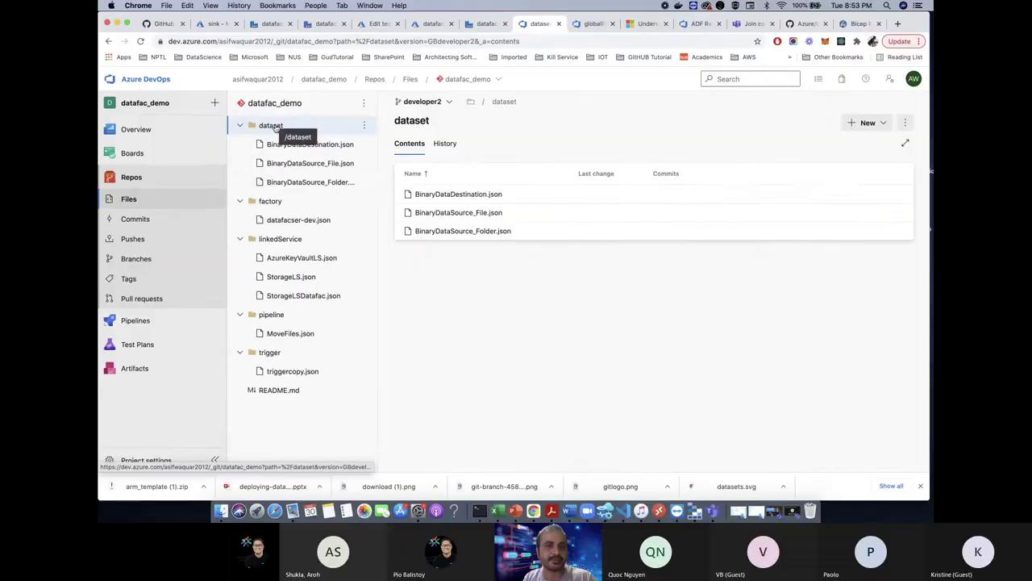
pyautogui.click(286, 164)
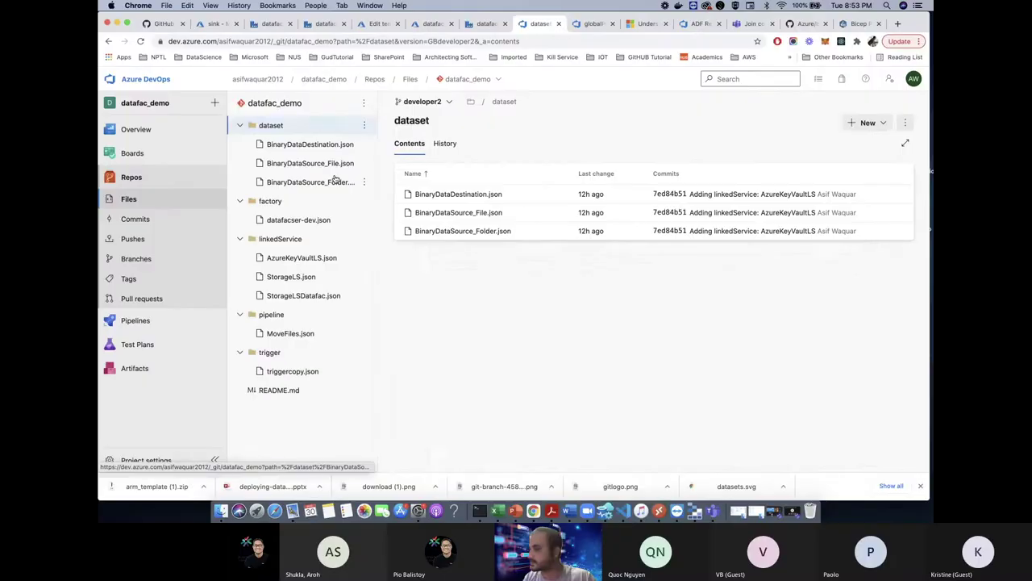
pyautogui.click(287, 163)
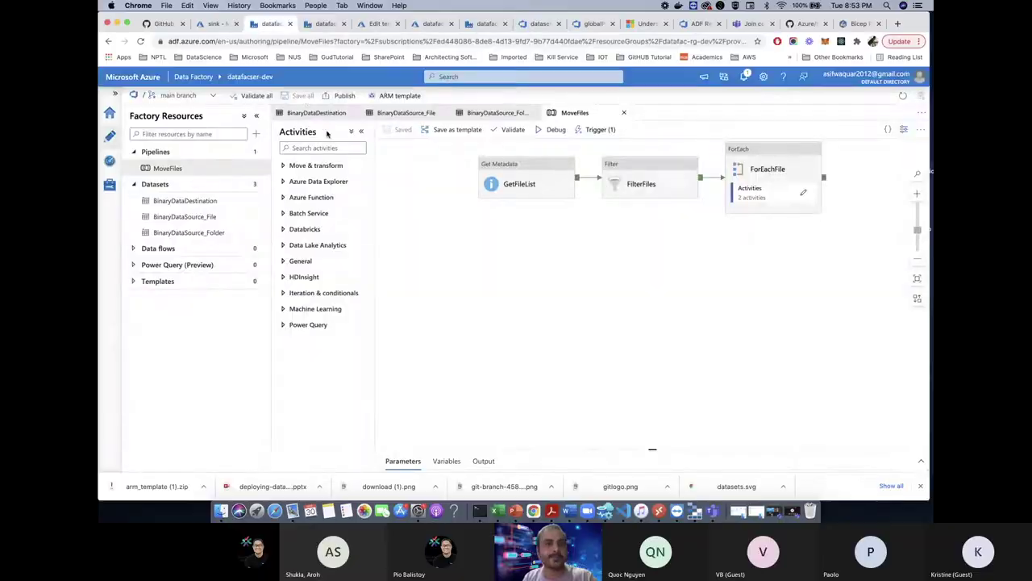
# Step: Close the surplus browser pages, including the sink container, GitHub, Edit template and datafacser-uat, and return to the datafacser-dev MoveFiles pipeline
pyautogui.press('super+4')
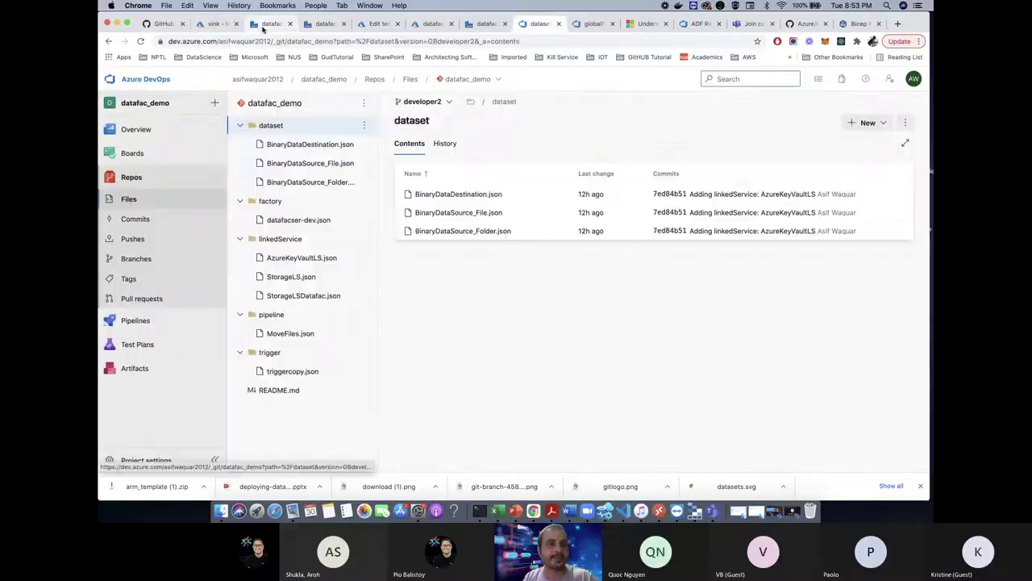
pyautogui.press('super+2')
pyautogui.press('super+8')
pyautogui.press('super+2')
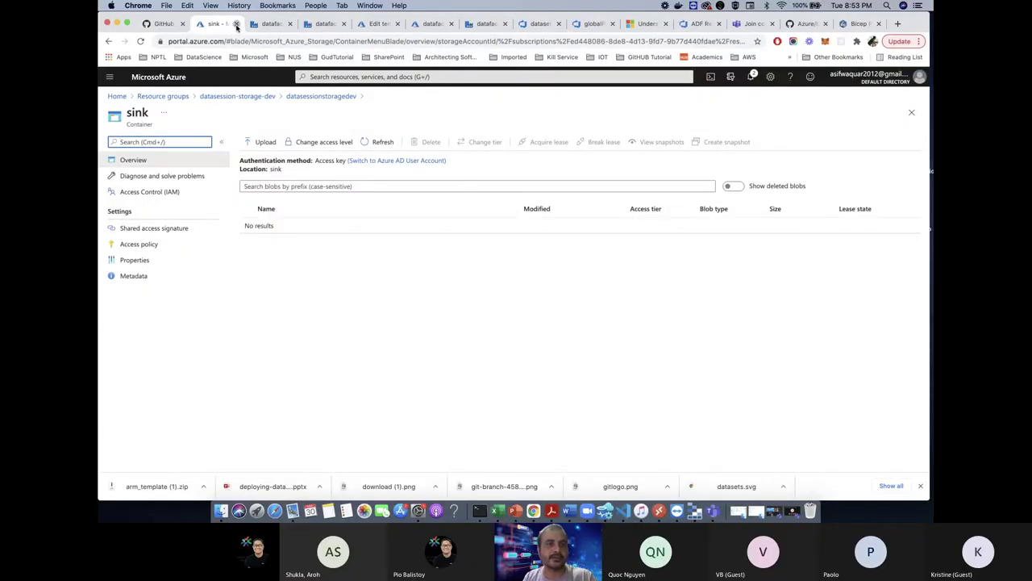
pyautogui.click(236, 24)
pyautogui.click(236, 24)
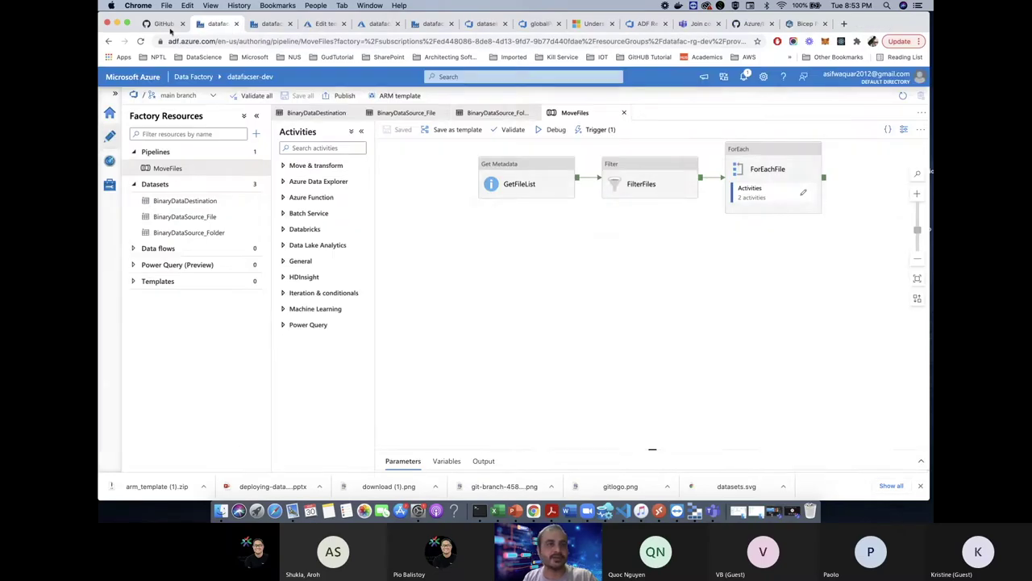
pyautogui.press('super+1')
pyautogui.press('super+2')
pyautogui.press('super+1')
pyautogui.press('super+2')
pyautogui.click(236, 23)
pyautogui.press('super+1')
pyautogui.click(237, 23)
pyautogui.click(236, 24)
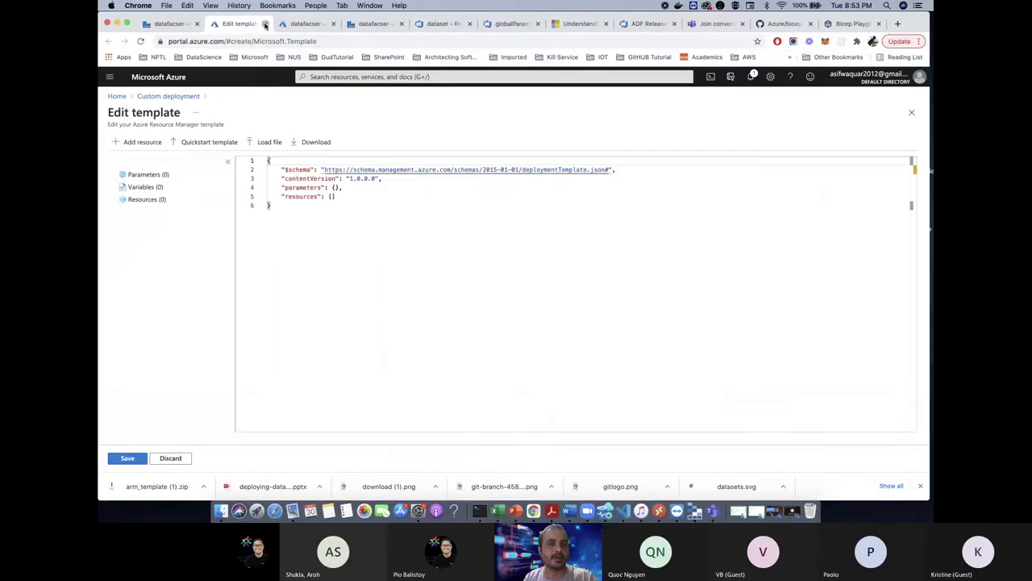
pyautogui.click(237, 24)
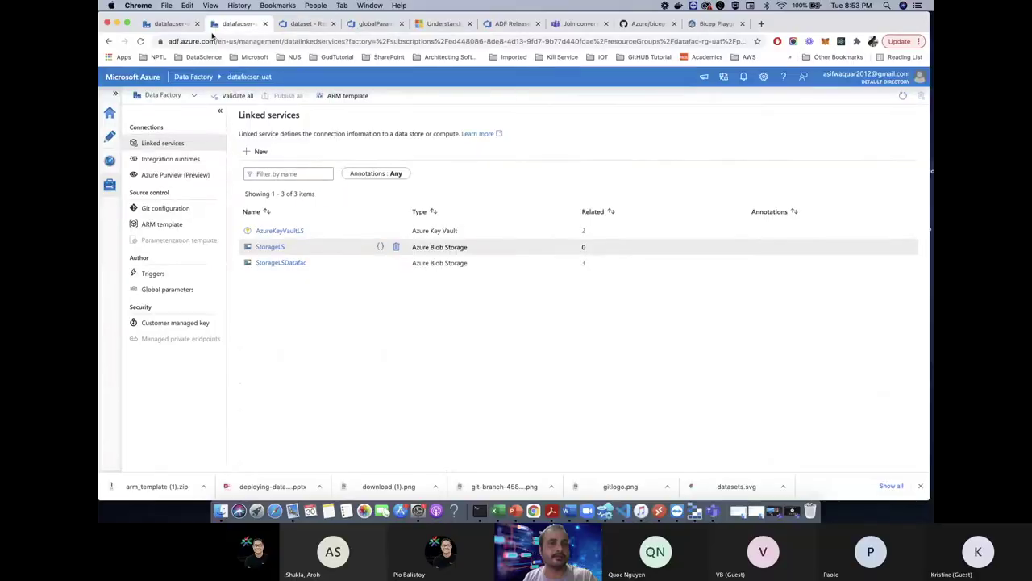
pyautogui.click(264, 24)
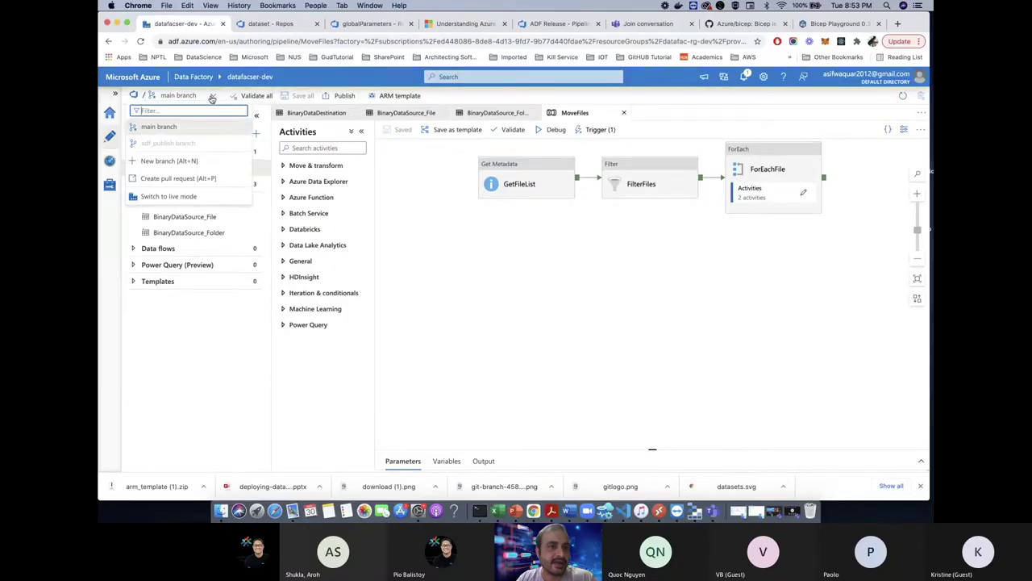
# Step: Reload the data factory on the developer2 branch and add a Validation activity connected ahead of GetFileList in MoveFiles
pyautogui.click(140, 41)
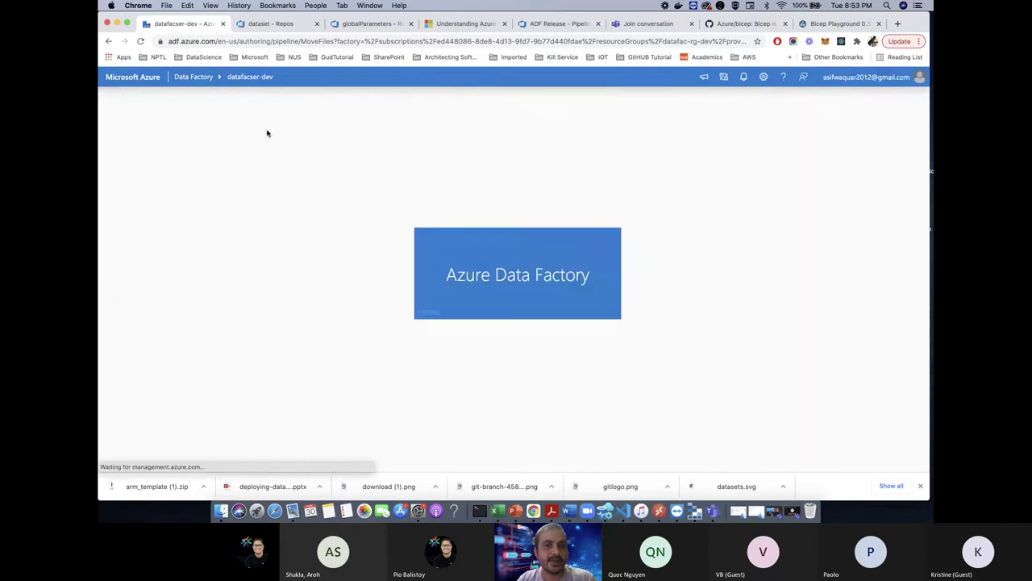
pyautogui.click(228, 95)
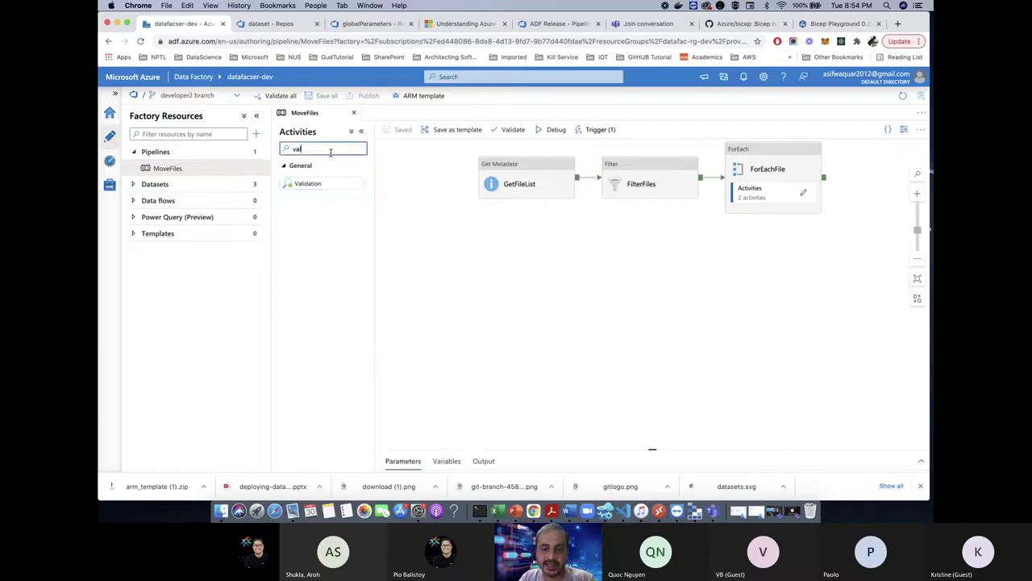
pyautogui.moveTo(483, 180)
pyautogui.mouseDown()
pyautogui.moveTo(474, 174)
pyautogui.moveTo(497, 176)
pyautogui.mouseUp()
pyautogui.click(511, 234)
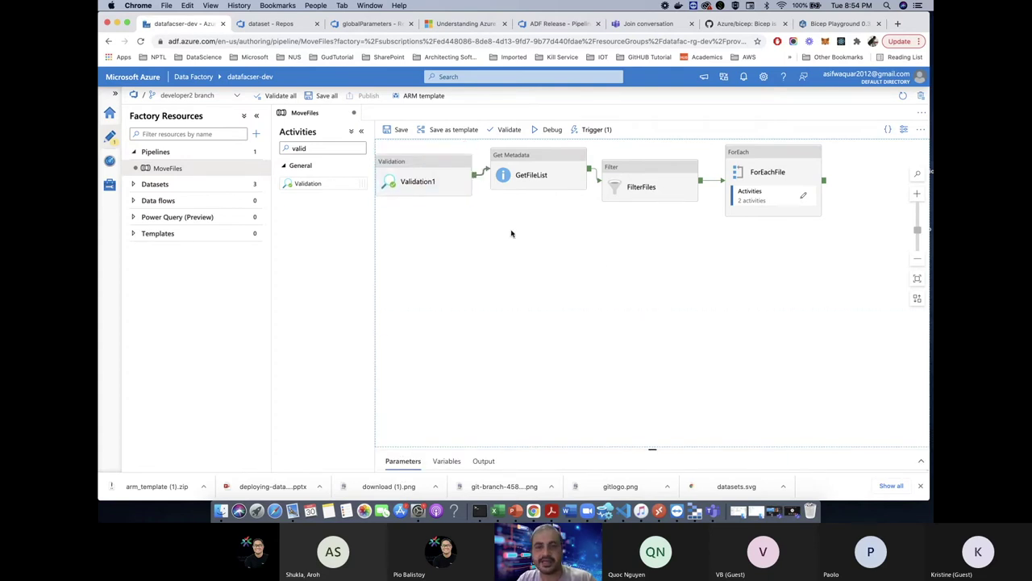
# Step: Set Validation1 to dataset BinaryDataSource_Folder with container sink, directory / and child items True, and save all changes
pyautogui.click(456, 197)
pyautogui.click(433, 326)
pyautogui.click(558, 352)
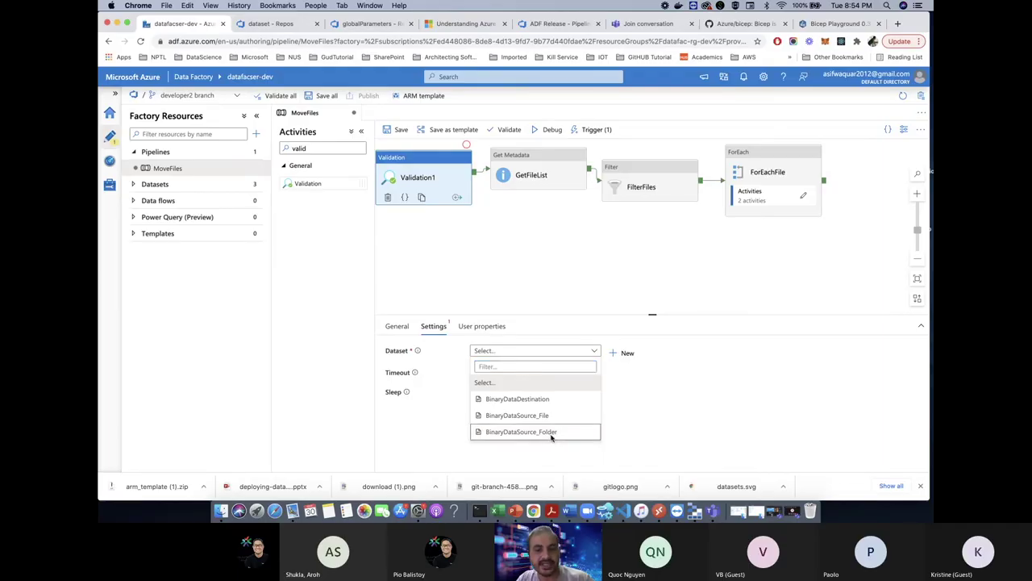
pyautogui.click(551, 434)
pyautogui.scroll(-2, 703, 453)
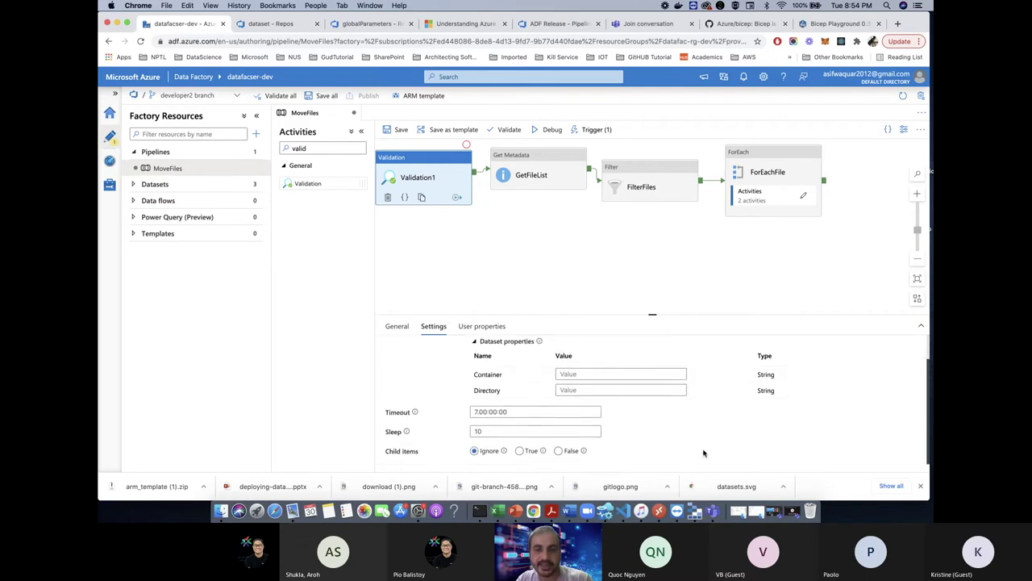
pyautogui.click(620, 374)
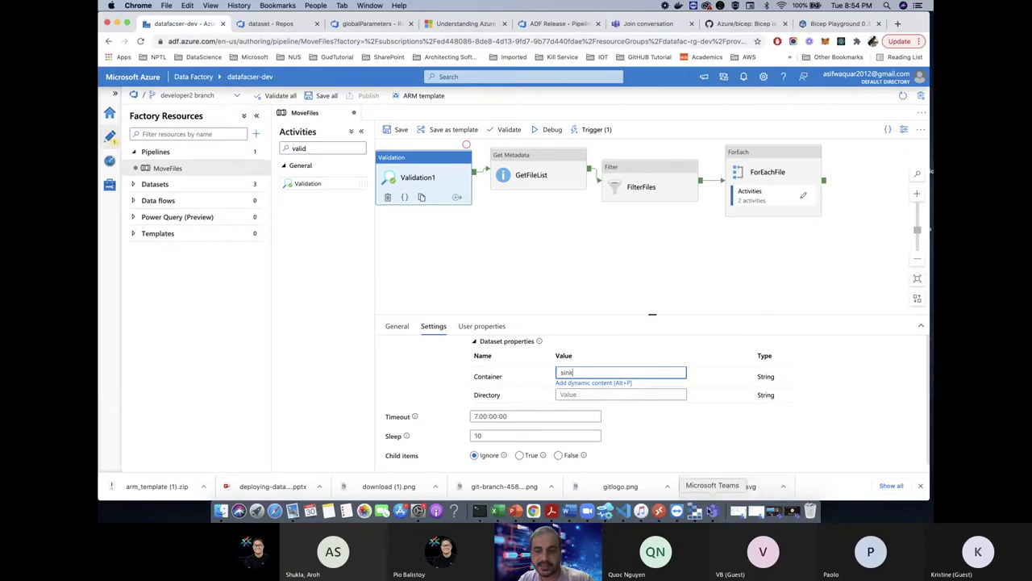
pyautogui.press('super+Tab')
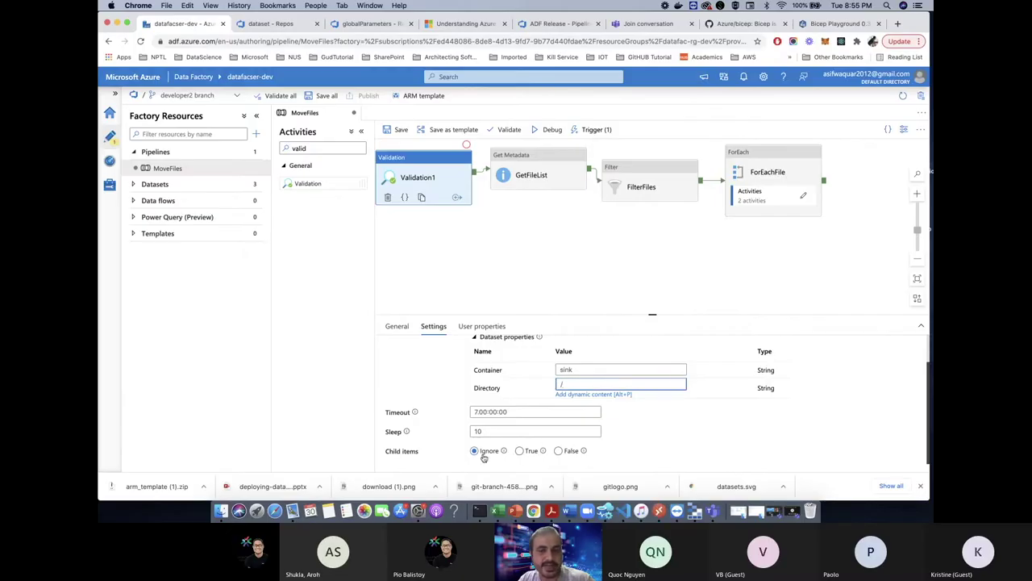
pyautogui.click(521, 452)
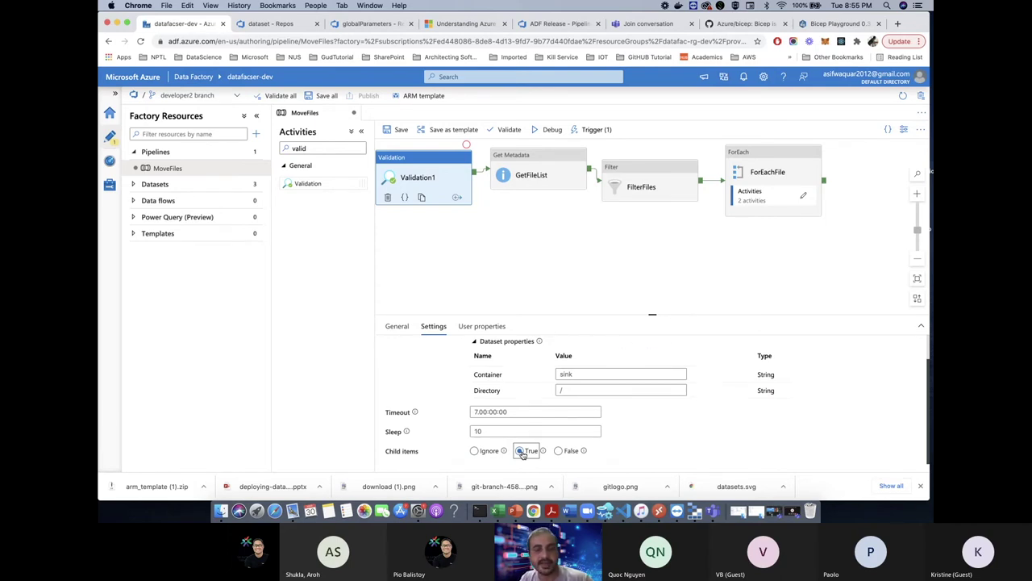
pyautogui.click(326, 95)
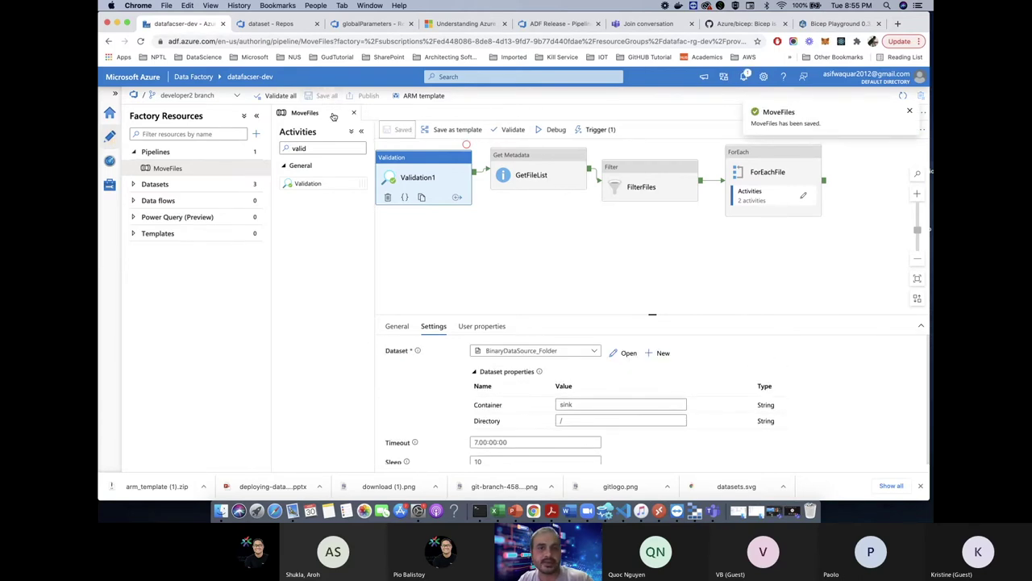
# Step: Start a debug run of the MoveFiles pipeline with the default source and destination parameters
pyautogui.click(424, 242)
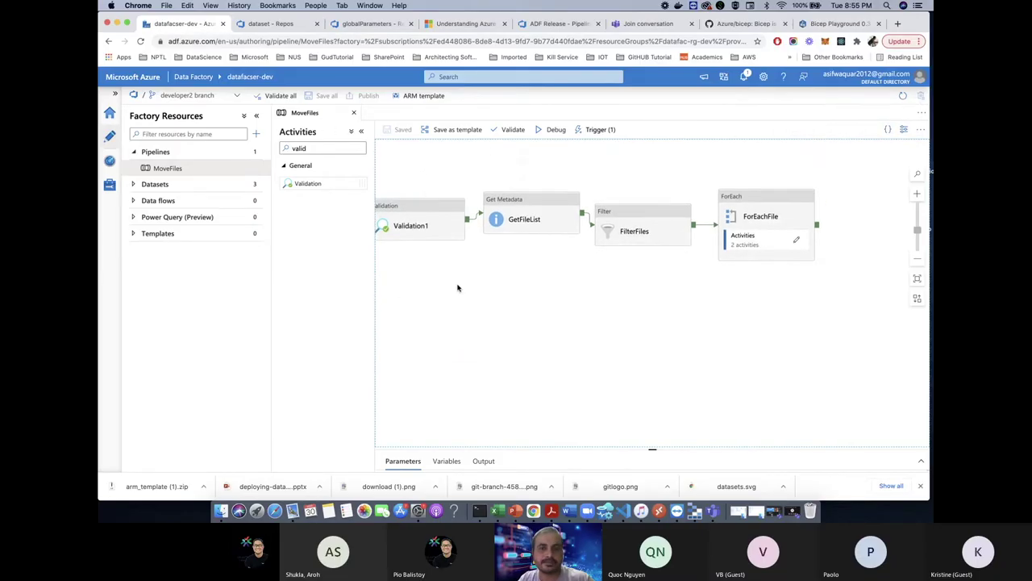
pyautogui.moveTo(573, 449); pyautogui.dragTo(645, 339)
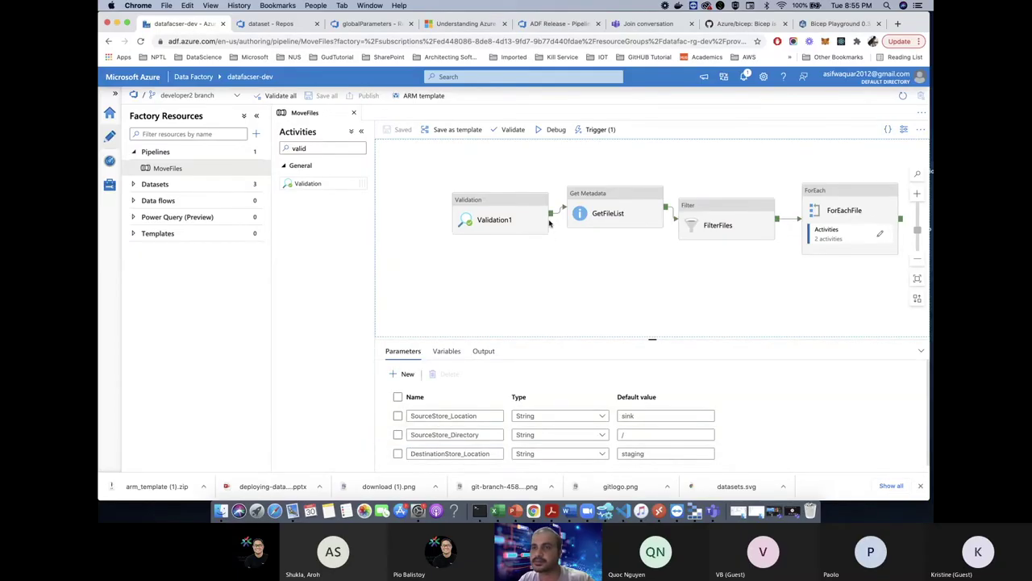
pyautogui.click(554, 130)
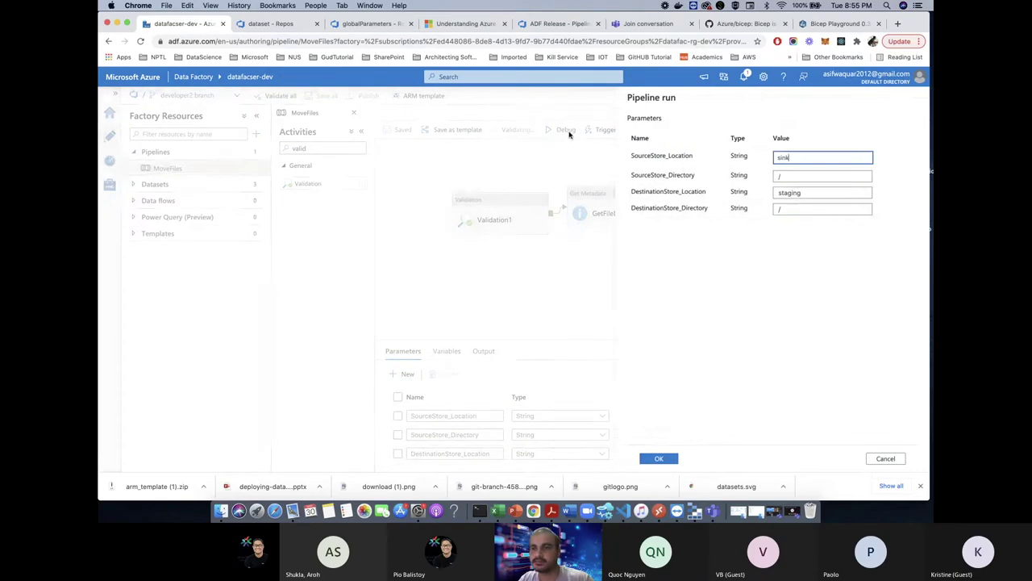
pyautogui.click(658, 458)
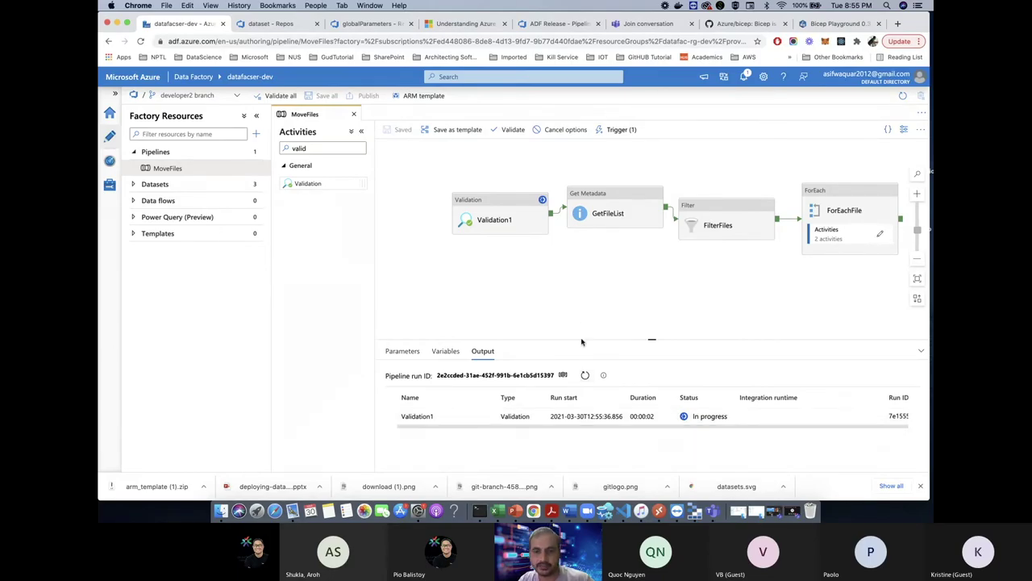
# Step: Switch to Azure Storage Explorer, upload etl.png to the sink container of strblobdev, and return to the MoveFiles debug output
pyautogui.press('super+Tab')
pyautogui.press('super+Tab')
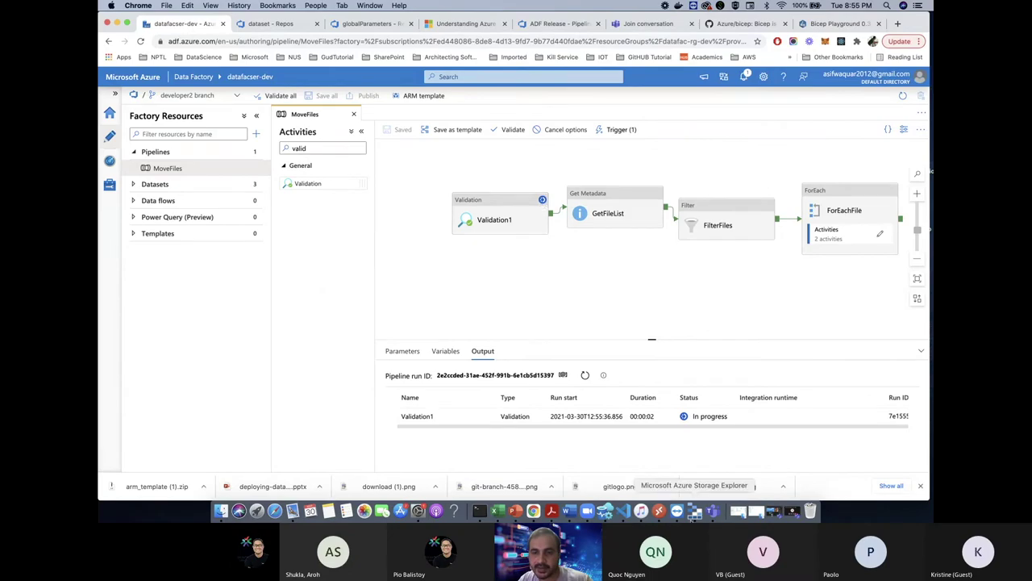
pyautogui.click(693, 515)
pyautogui.click(211, 150)
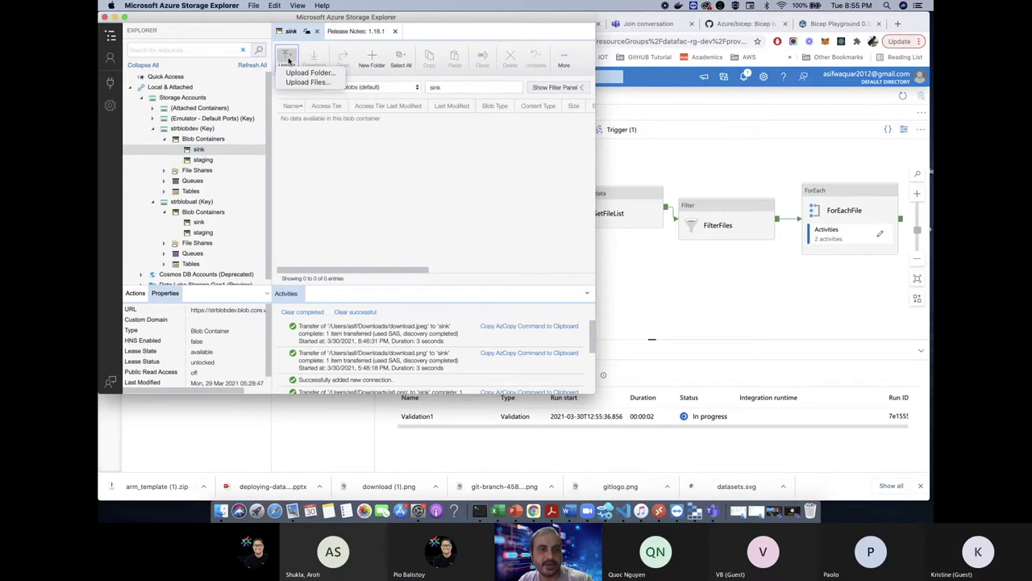
pyautogui.click(305, 82)
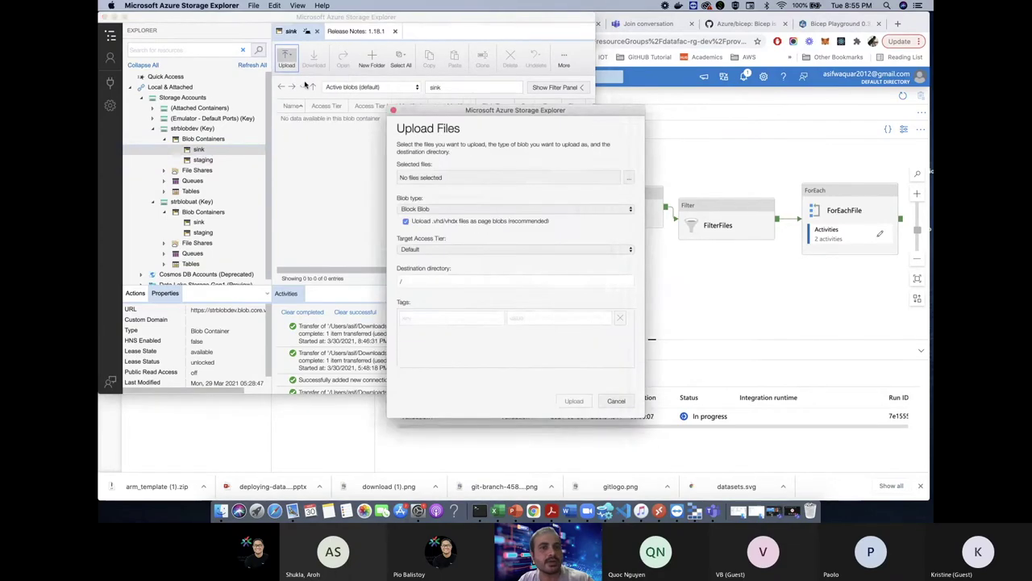
pyautogui.click(629, 178)
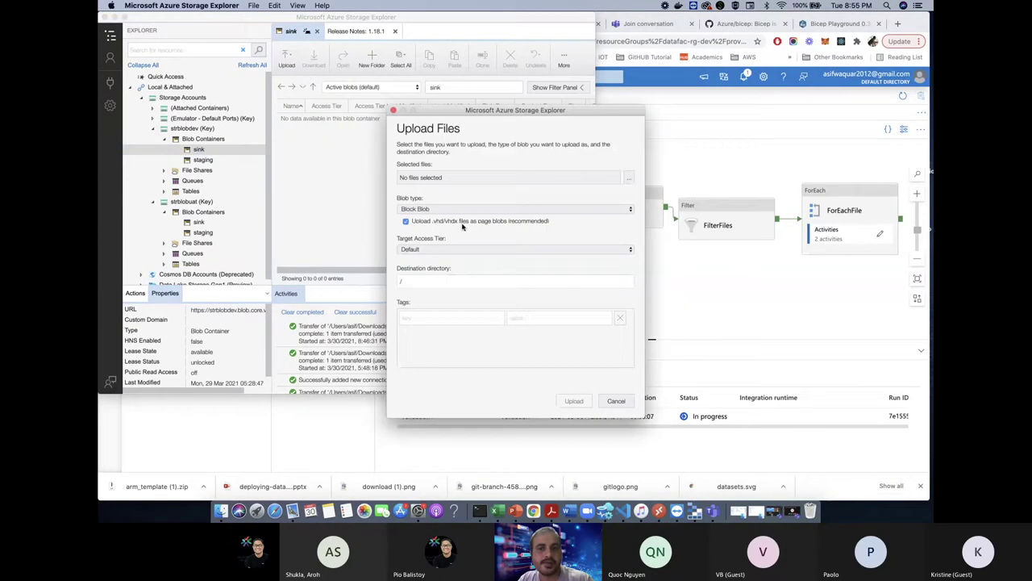
pyautogui.click(419, 169)
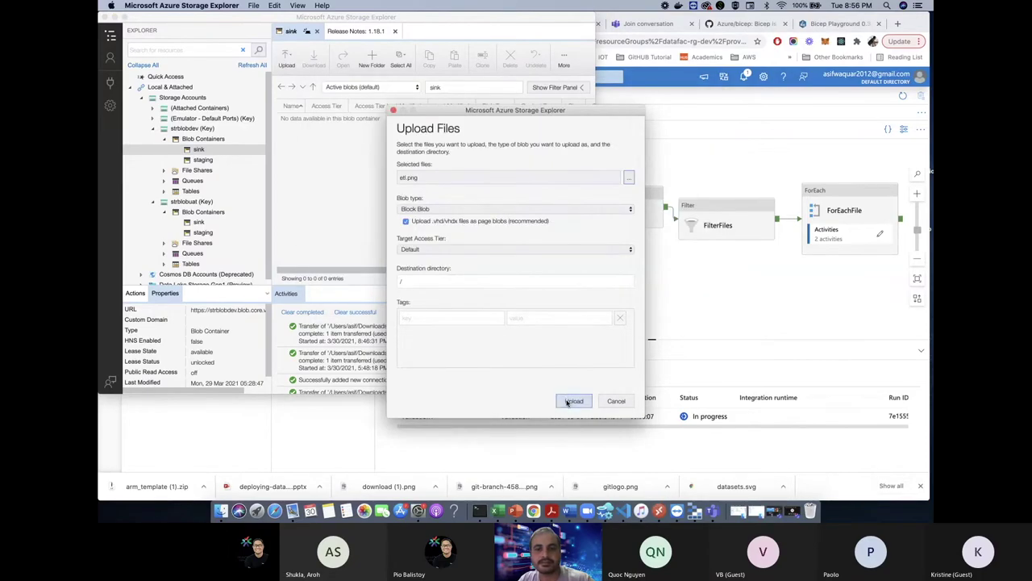
pyautogui.click(571, 401)
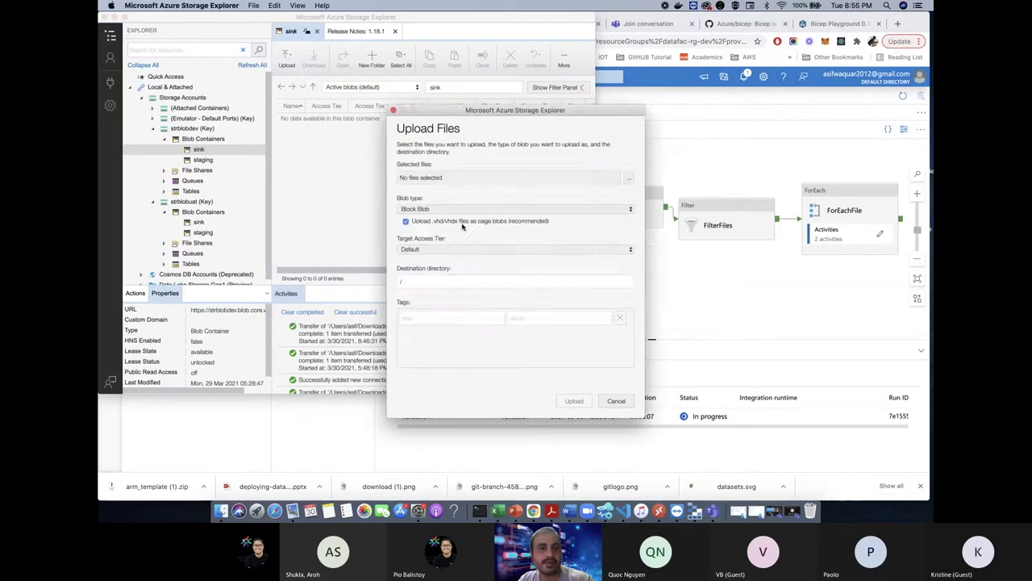
pyautogui.click(571, 401)
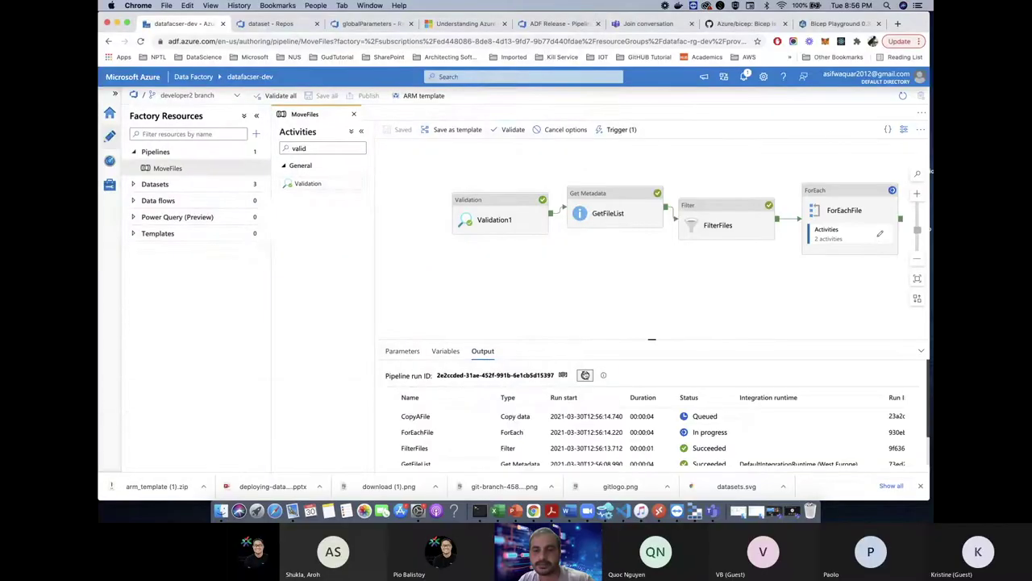
pyautogui.moveTo(684, 337); pyautogui.dragTo(692, 255)
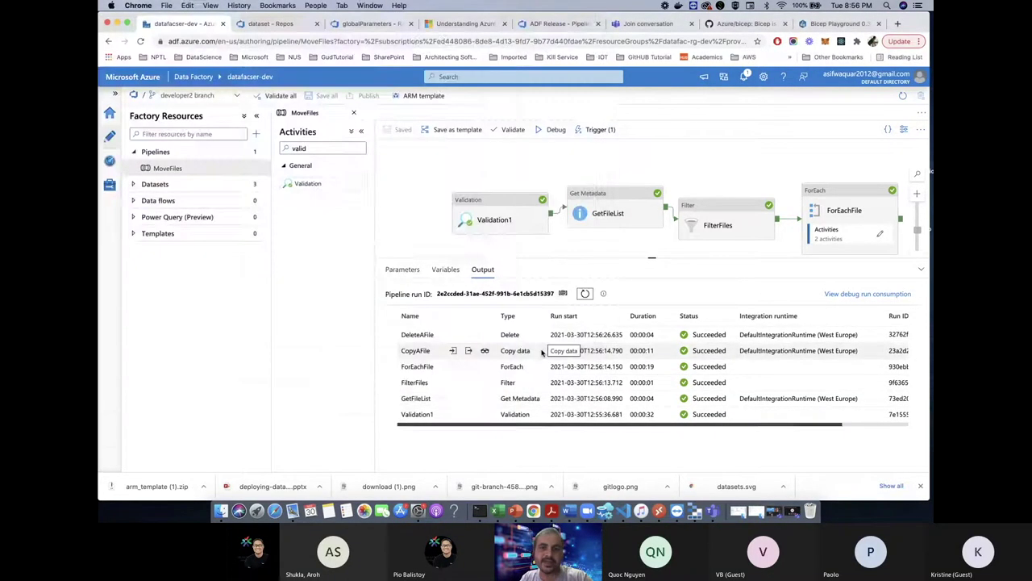
# Step: Create a pull request from developer2 into main titled "Updating pipeline: MoveFiles from dev"
pyautogui.click(227, 147)
pyautogui.click(234, 96)
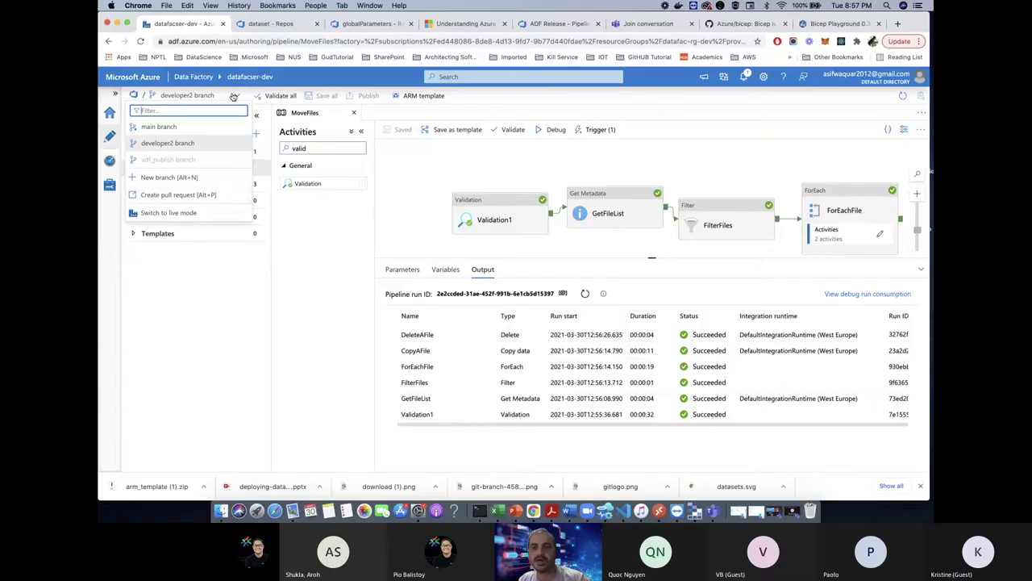
pyautogui.click(165, 196)
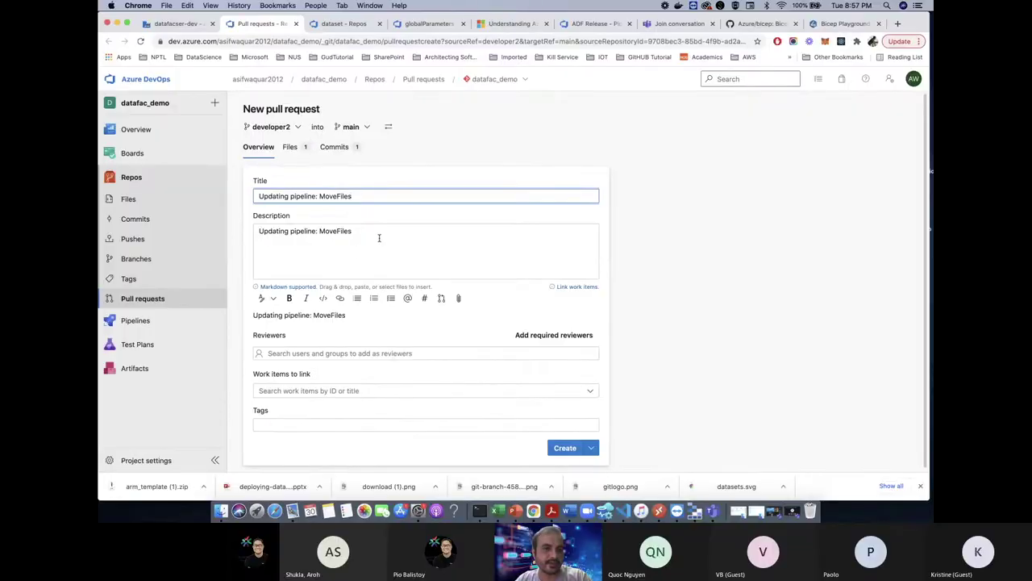
pyautogui.press('BackSpace')
pyautogui.press('BackSpace')
pyautogui.press('BackSpace')
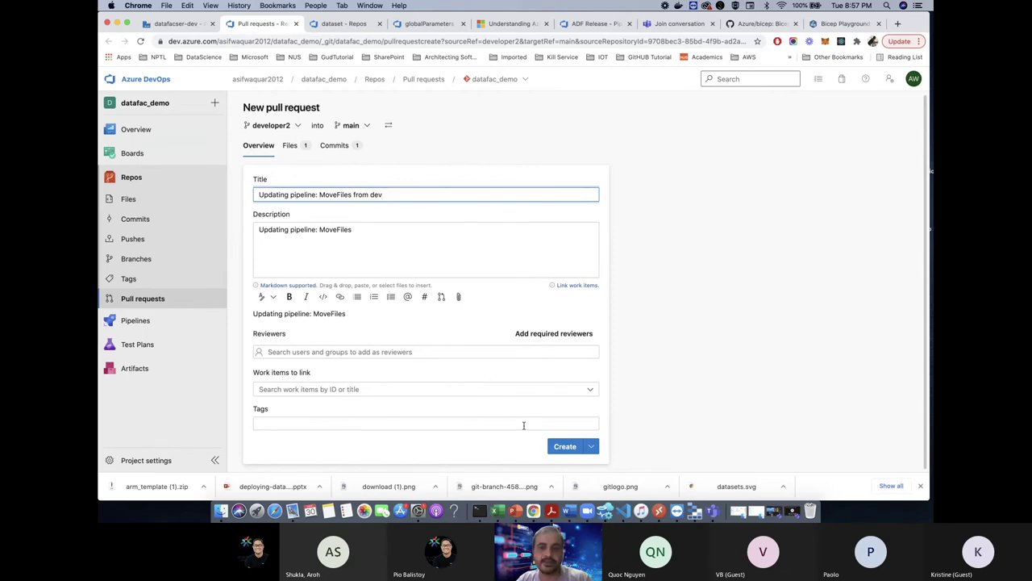
pyautogui.click(569, 446)
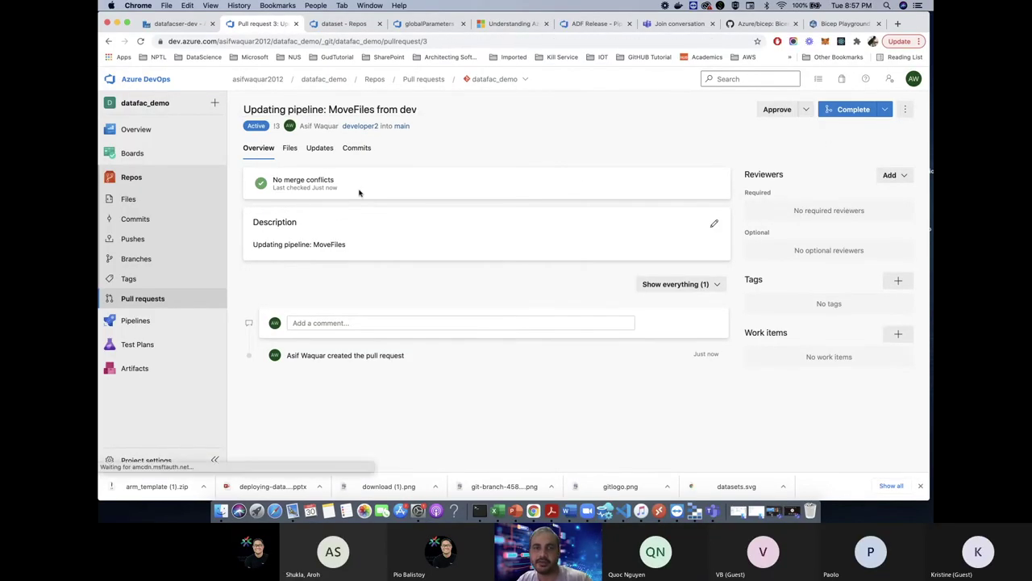
# Step: Approve the pull request and complete it with Merge (no fast forward), deleting developer2 after merging
pyautogui.click(805, 108)
pyautogui.press('Escape')
pyautogui.click(776, 110)
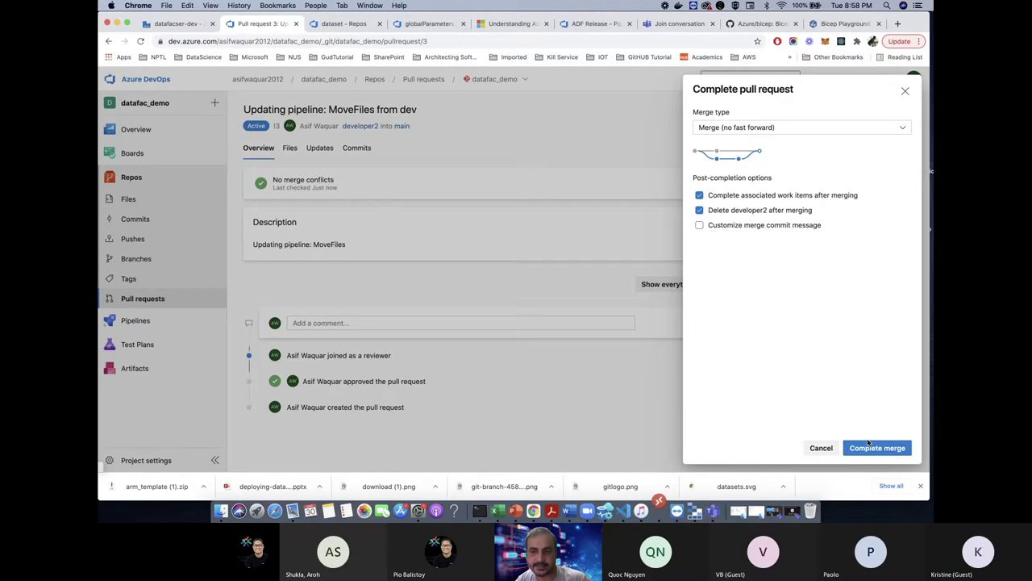
pyautogui.click(877, 447)
# Step: Reload the dataset folder page of the datafac_demo repository and display the main branch
pyautogui.click(352, 30)
pyautogui.click(140, 42)
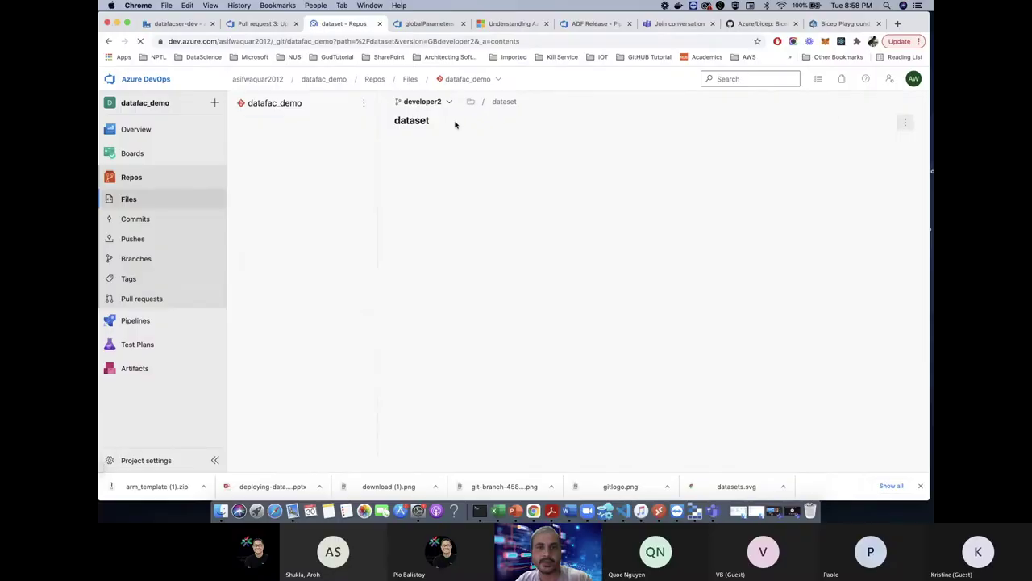
pyautogui.click(421, 101)
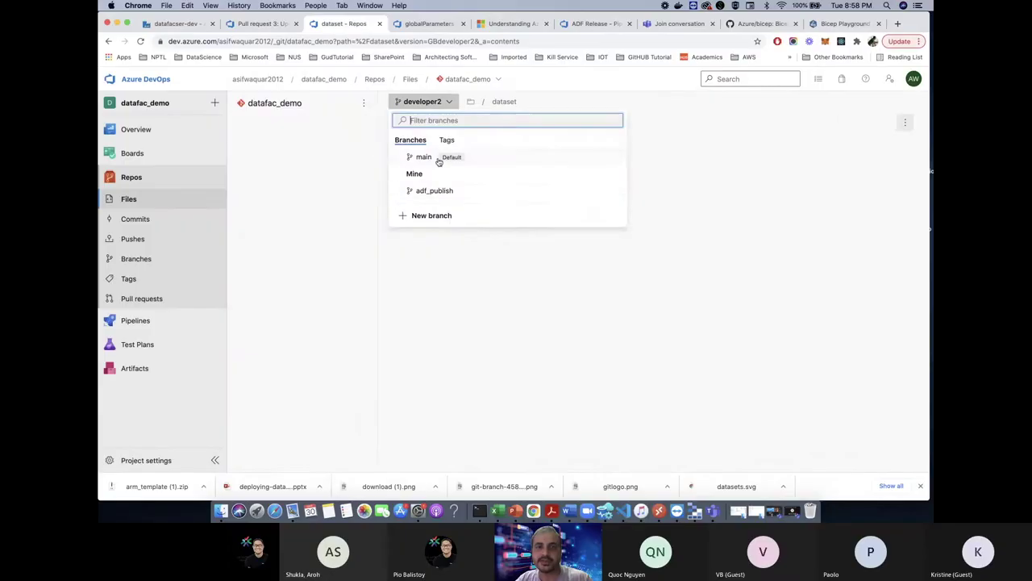
pyautogui.click(424, 157)
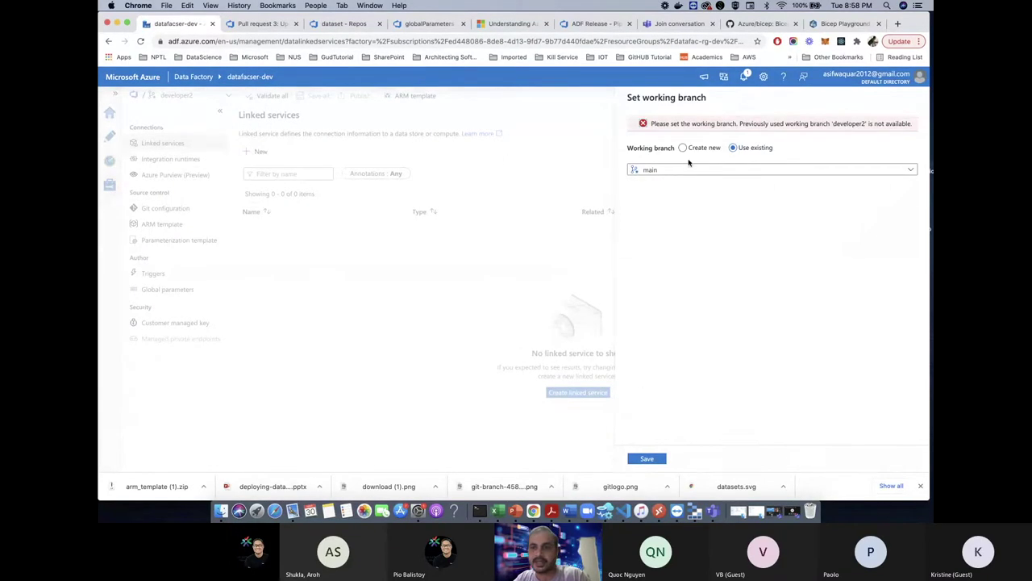
# Step: Set the datafacser-dev factory's working branch to the existing main branch
pyautogui.click(708, 171)
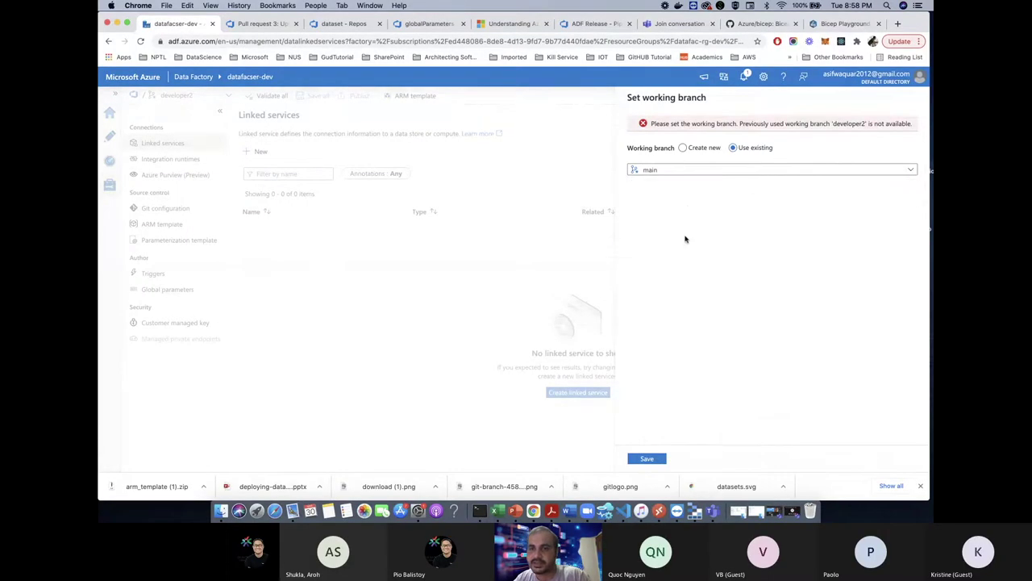
pyautogui.click(650, 201)
pyautogui.click(650, 458)
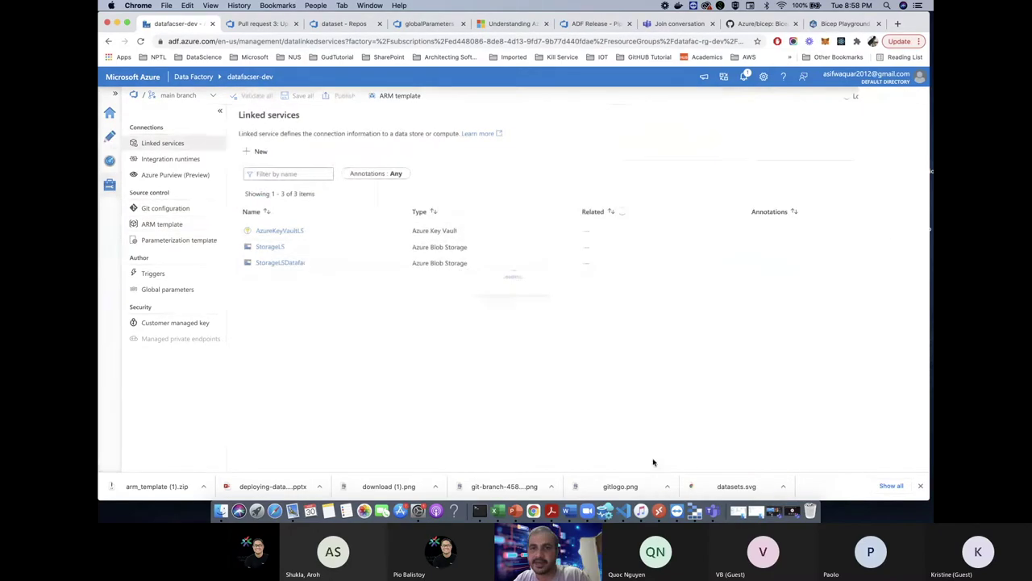
# Step: Open the factory's authoring view and publish the edited MoveFiles pipeline from the main branch
pyautogui.click(109, 138)
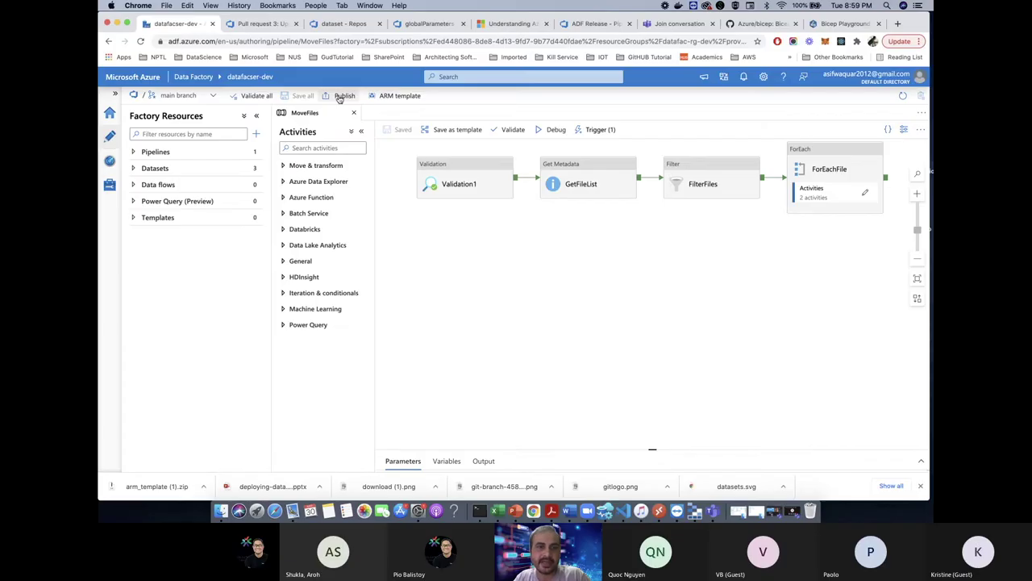
pyautogui.click(339, 96)
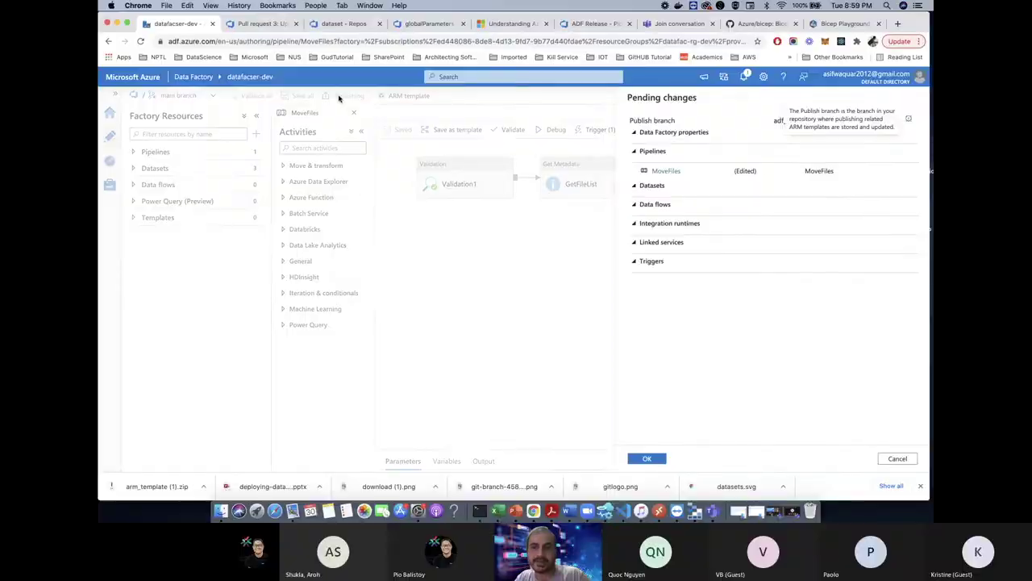
pyautogui.click(647, 458)
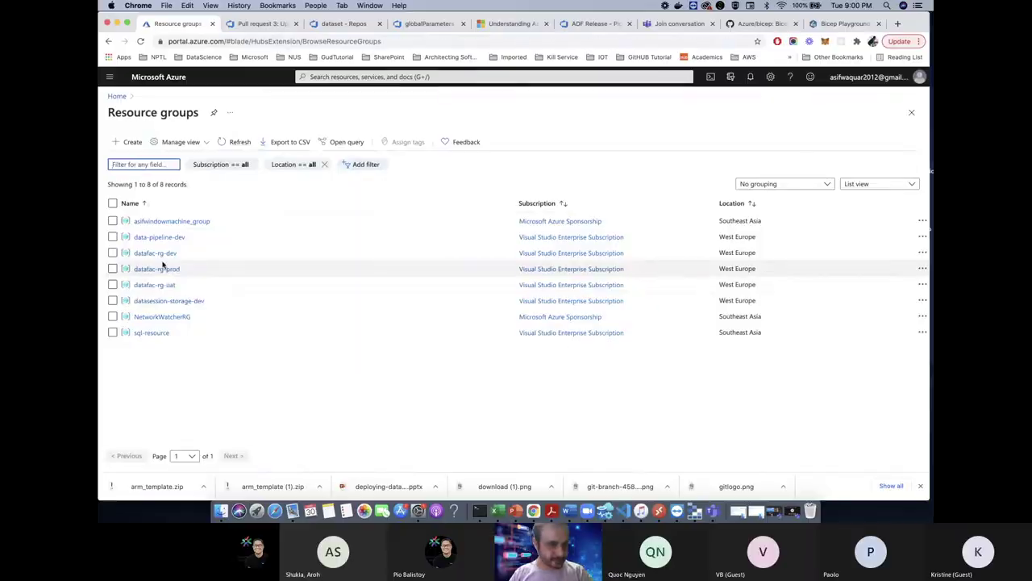
# Step: Open the datafacser-prod factory from resource group datafac-rg-prod in Data Factory and go to its management settings
pyautogui.click(161, 267)
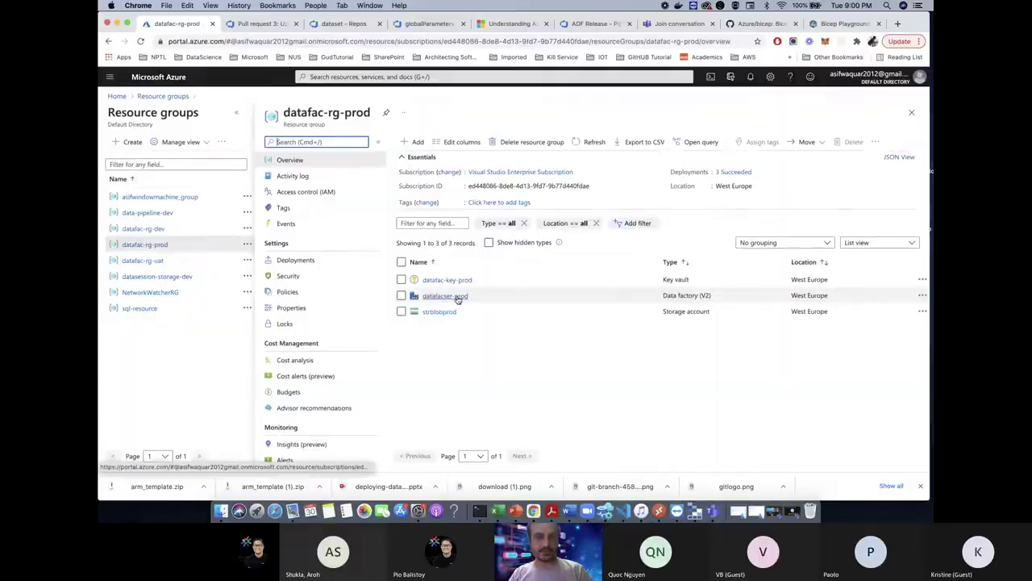
pyautogui.click(456, 298)
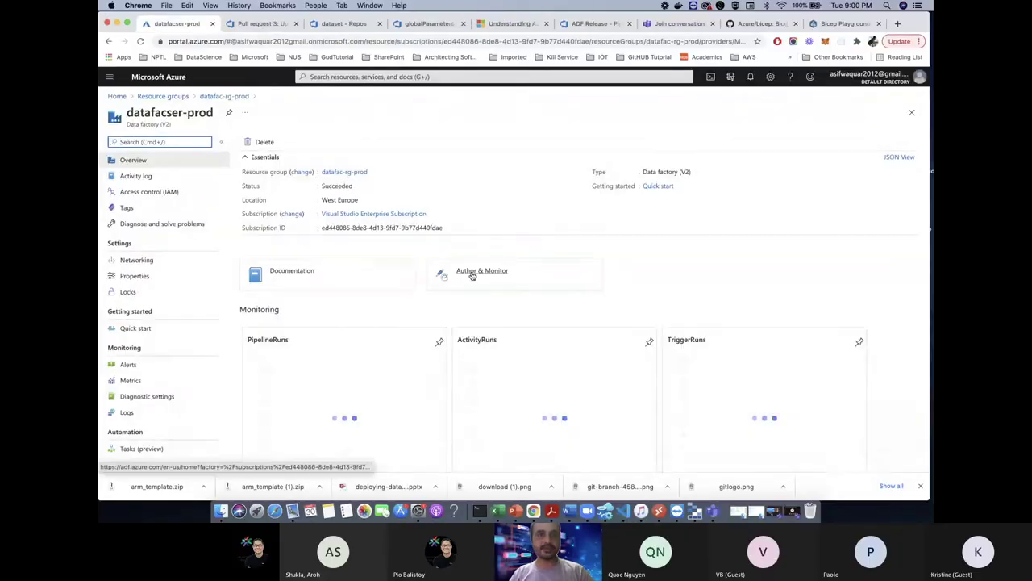
pyautogui.click(475, 273)
pyautogui.click(110, 186)
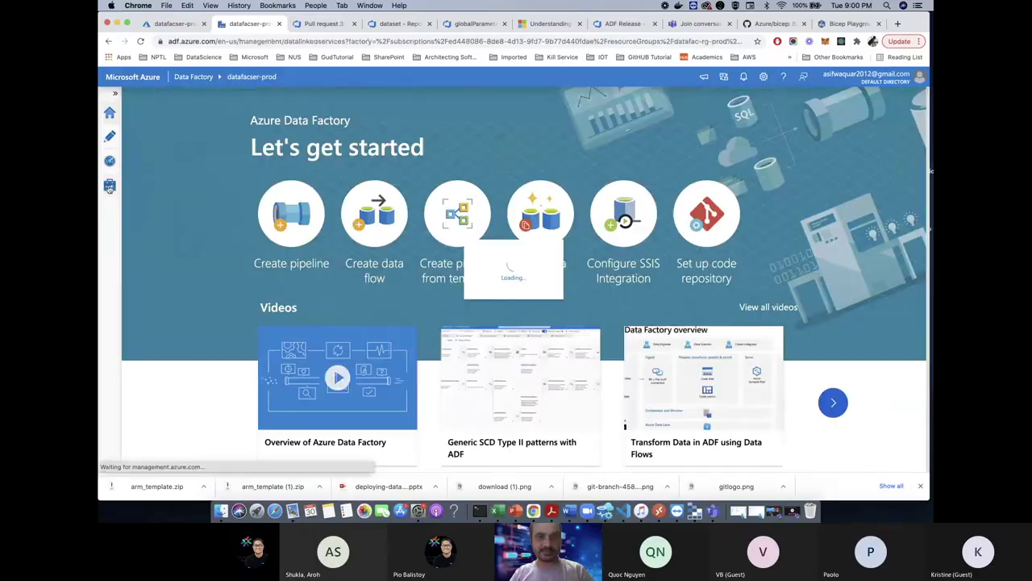
# Step: Import the template from the arm_template folder and set the custom deployment to resource group datafac-rg-prod and factory name datafacser-prod
pyautogui.click(183, 221)
pyautogui.click(340, 229)
pyautogui.click(228, 201)
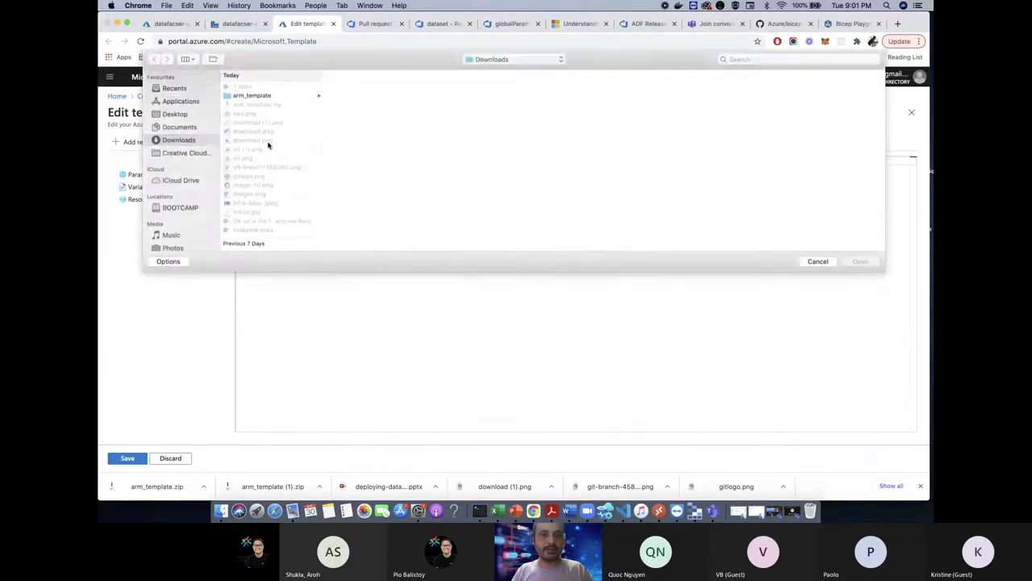
pyautogui.click(283, 96)
pyautogui.click(373, 95)
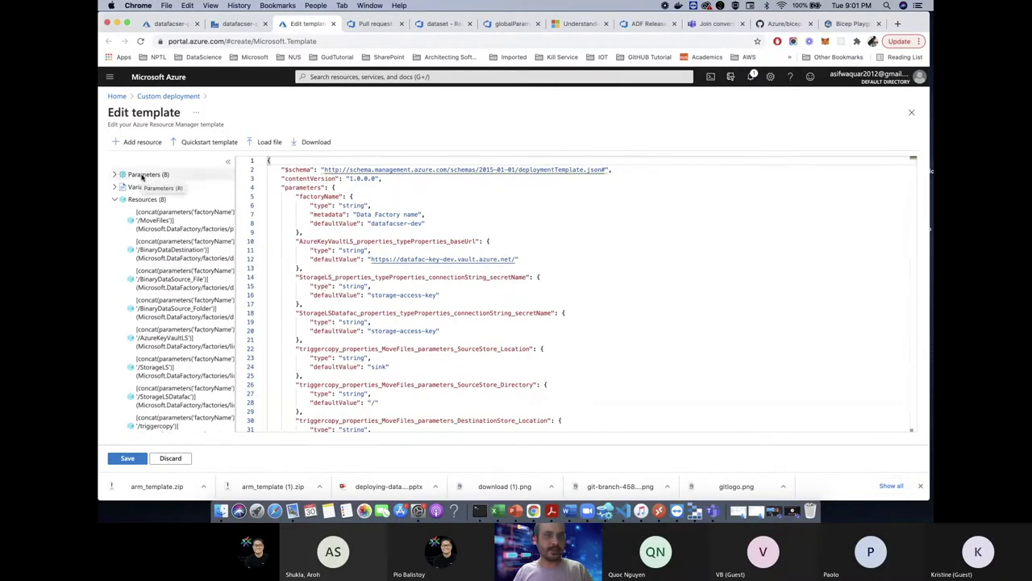
pyautogui.click(114, 174)
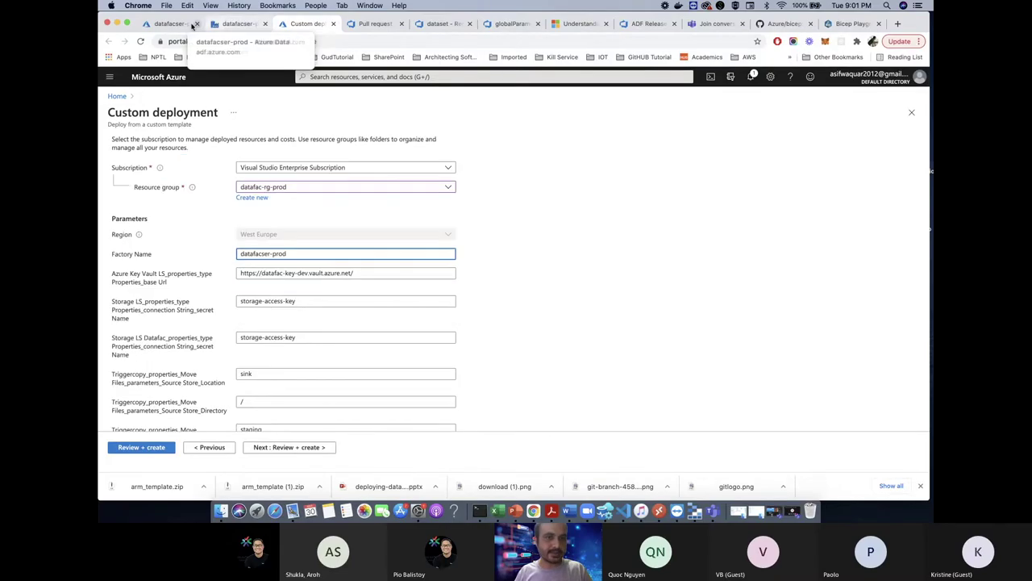
pyautogui.click(171, 23)
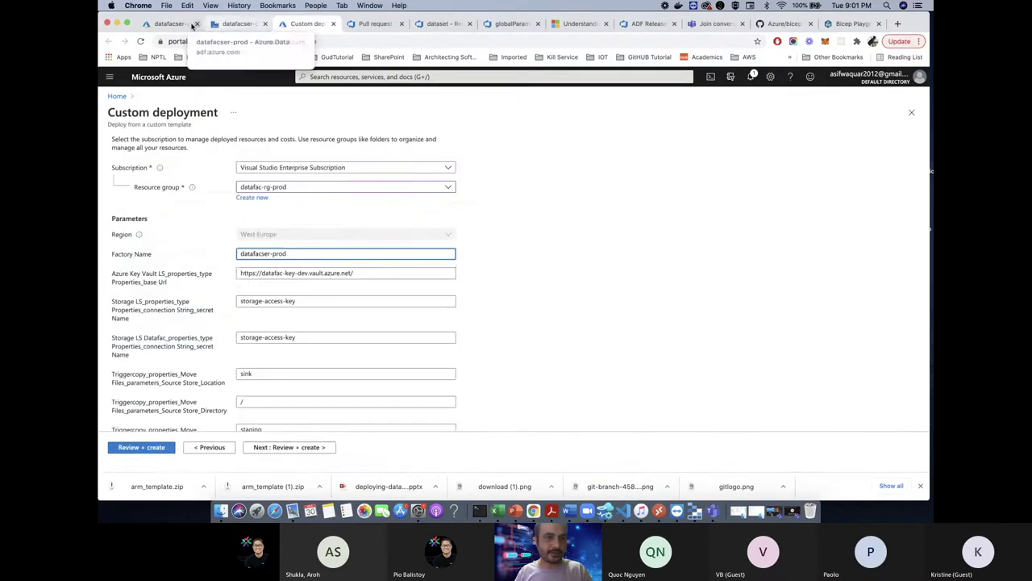
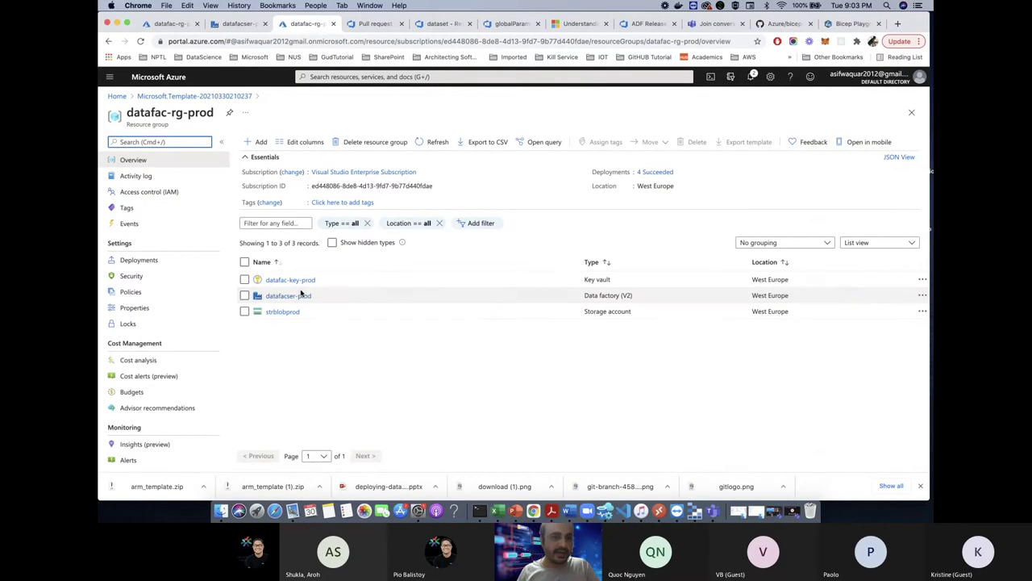
# Step: Open the datafacser-prod factory from its resource group and inspect the deployed MoveFiles pipeline in the authoring view
pyautogui.click(292, 296)
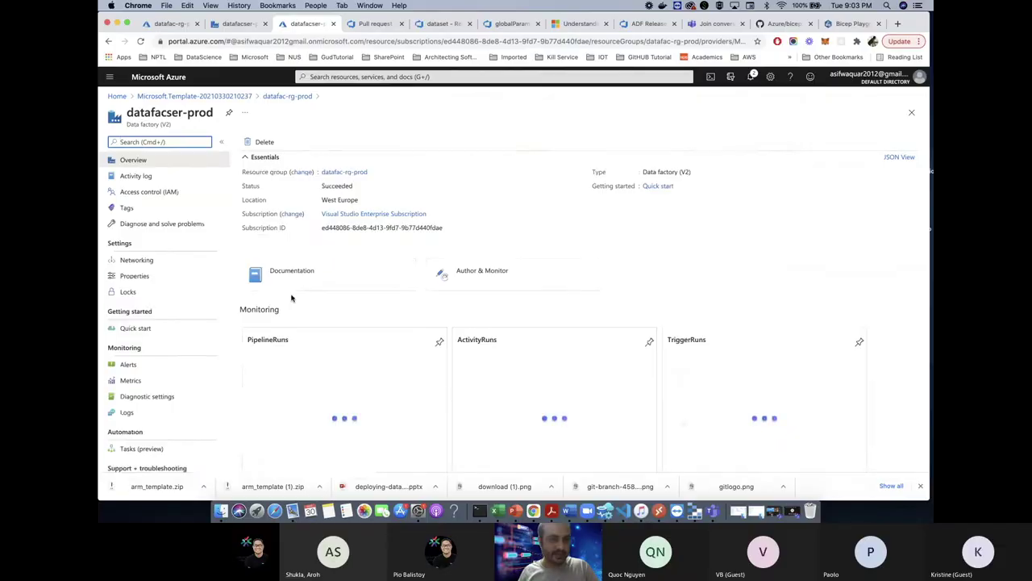
pyautogui.click(466, 272)
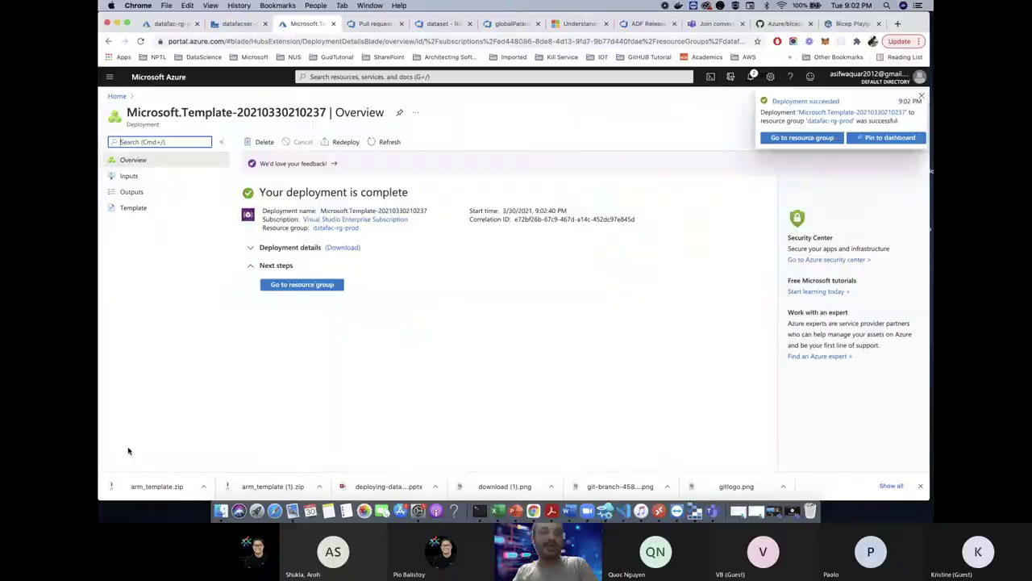
pyautogui.click(110, 160)
pyautogui.click(110, 136)
pyautogui.click(168, 152)
pyautogui.click(167, 168)
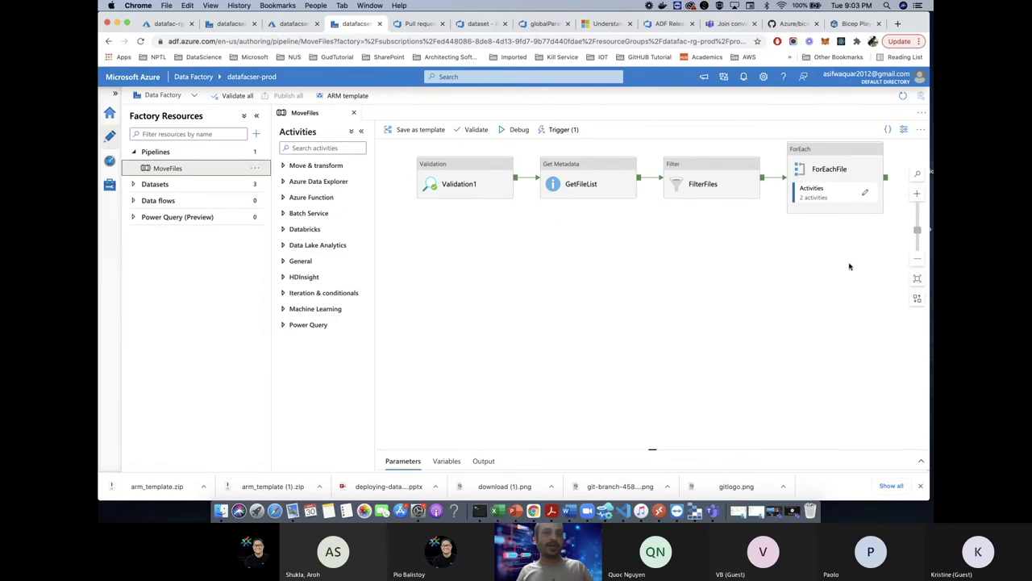
pyautogui.hotkey('ctrl', 'shift', 'Tab')
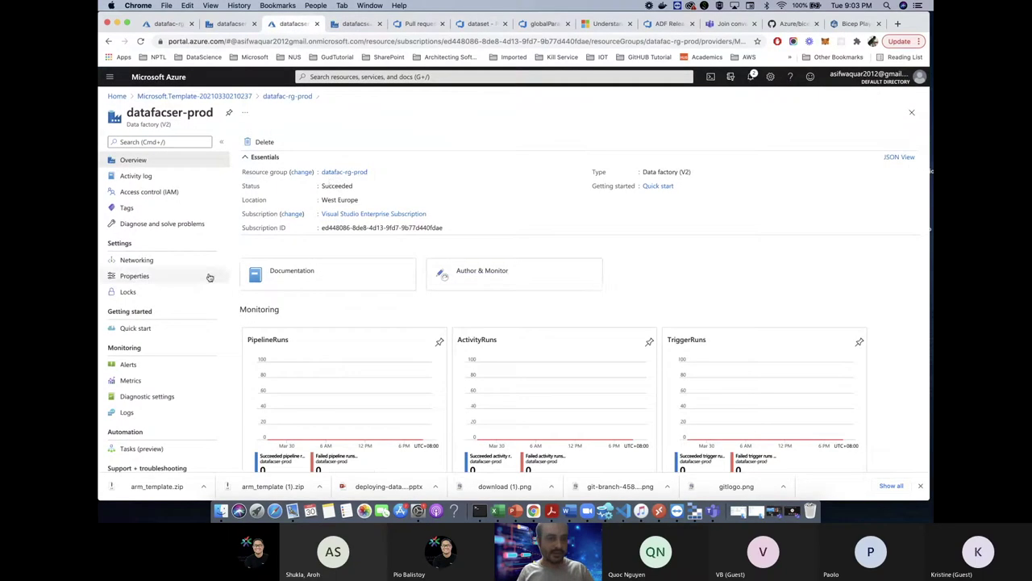
pyautogui.hotkey('ctrl', 'Tab')
pyautogui.hotkey('ctrl', 'shift', 'Tab')
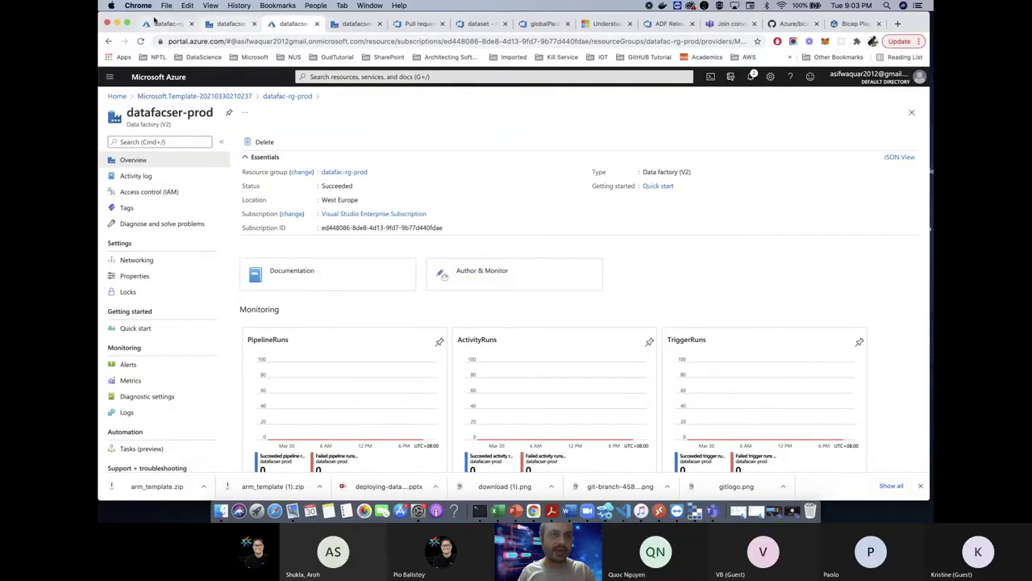
pyautogui.hotkey('ctrl', 'shift', 'Tab')
pyautogui.hotkey('ctrl', 'Tab')
pyautogui.hotkey('ctrl', 'shift', 'Tab')
pyautogui.hotkey('ctrl', 'Tab')
# Step: Copy strblobprod's access key from the Azure portal and connect the account in Azure Storage Explorer with account name strblobprod and the account key
pyautogui.click(155, 21)
pyautogui.hotkey('ctrl', 'Tab')
pyautogui.hotkey('ctrl', 'shift', 'Tab')
pyautogui.moveTo(149, 113); pyautogui.dragTo(127, 113)
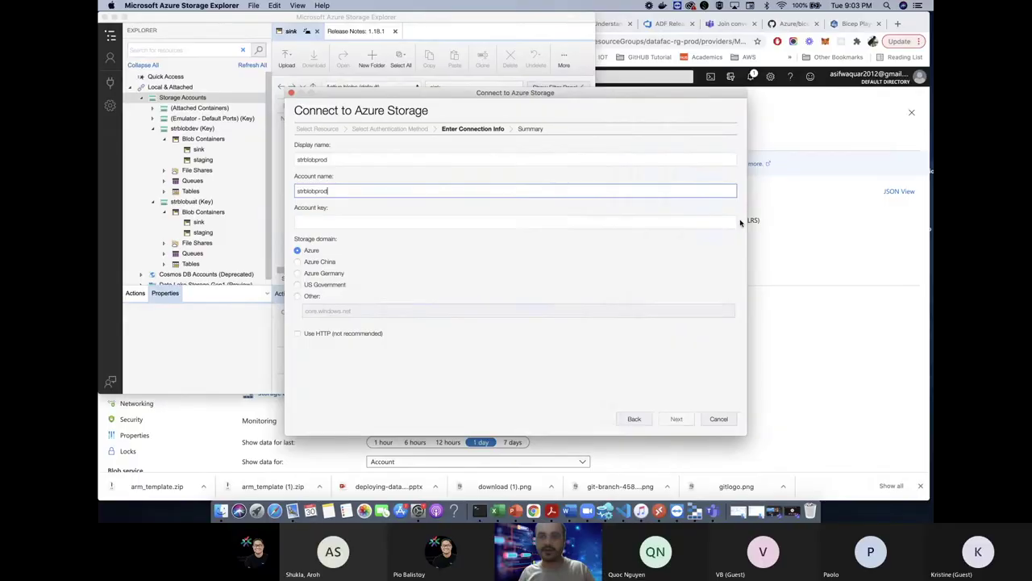
pyautogui.click(792, 293)
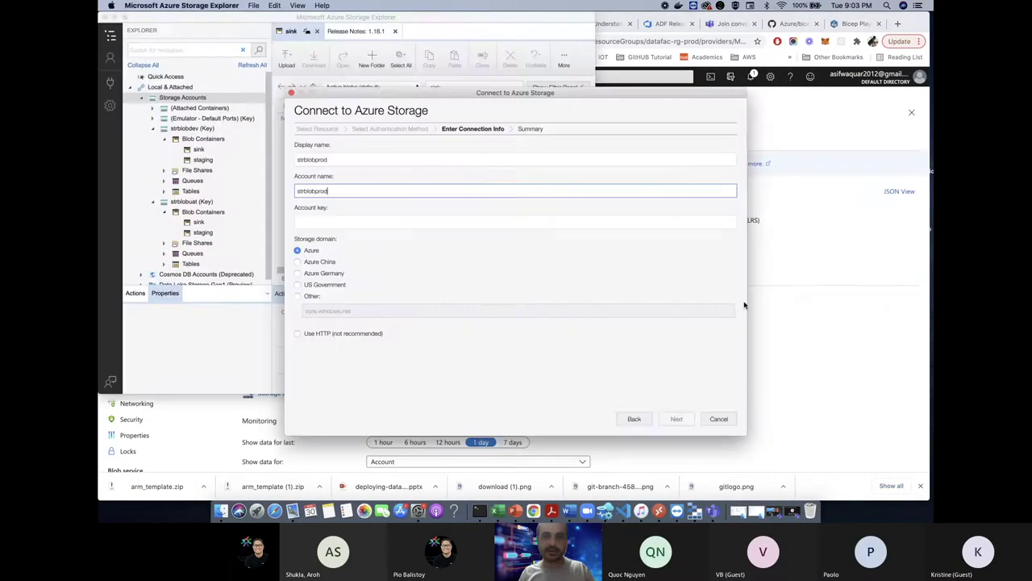
pyautogui.click(694, 511)
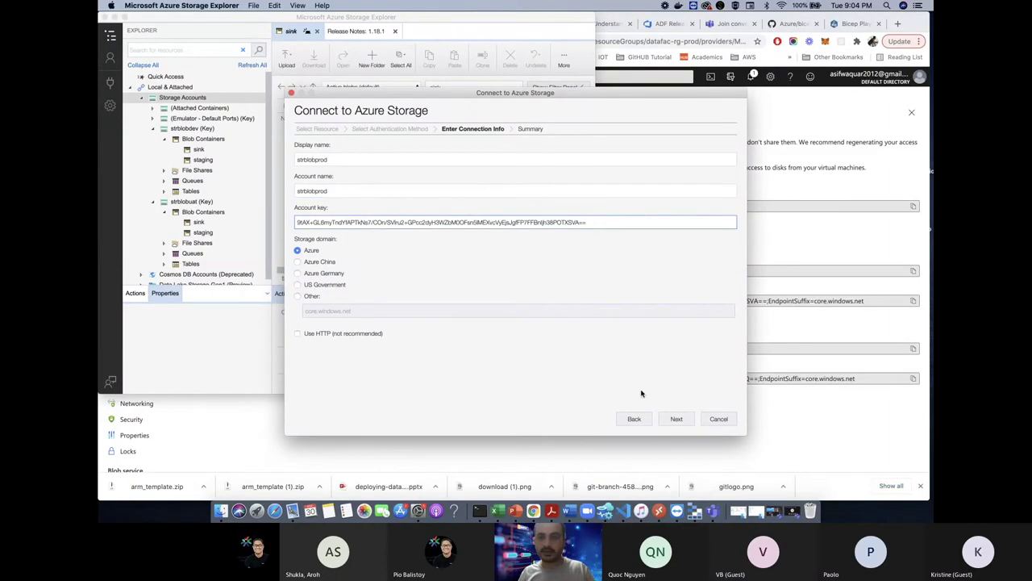
pyautogui.click(679, 419)
pyautogui.click(679, 419)
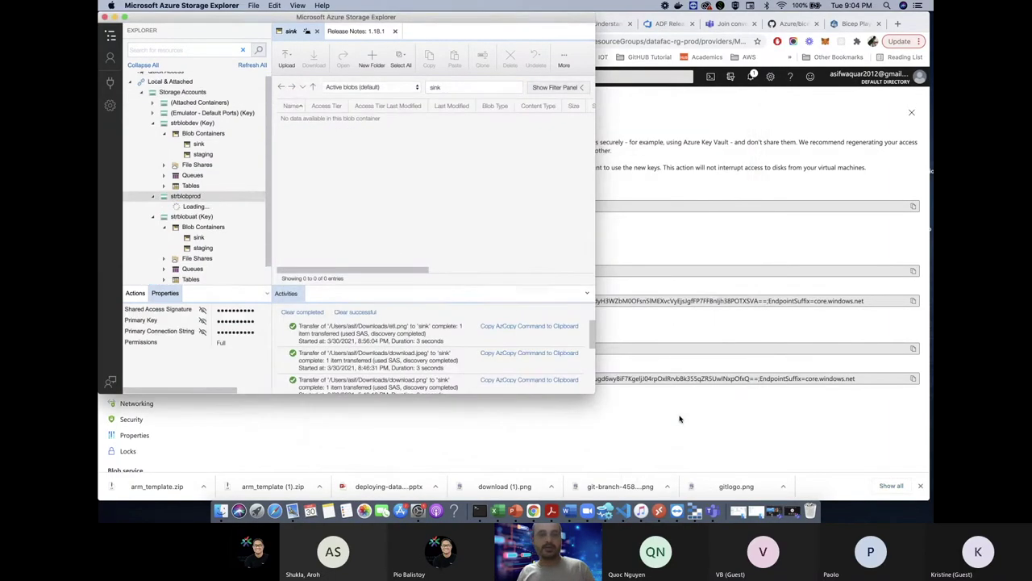
# Step: Upload download (1).png to strblobprod's sink container and debug the MoveFiles pipeline in datafacser-prod with source location sink and destination location staging
pyautogui.click(163, 207)
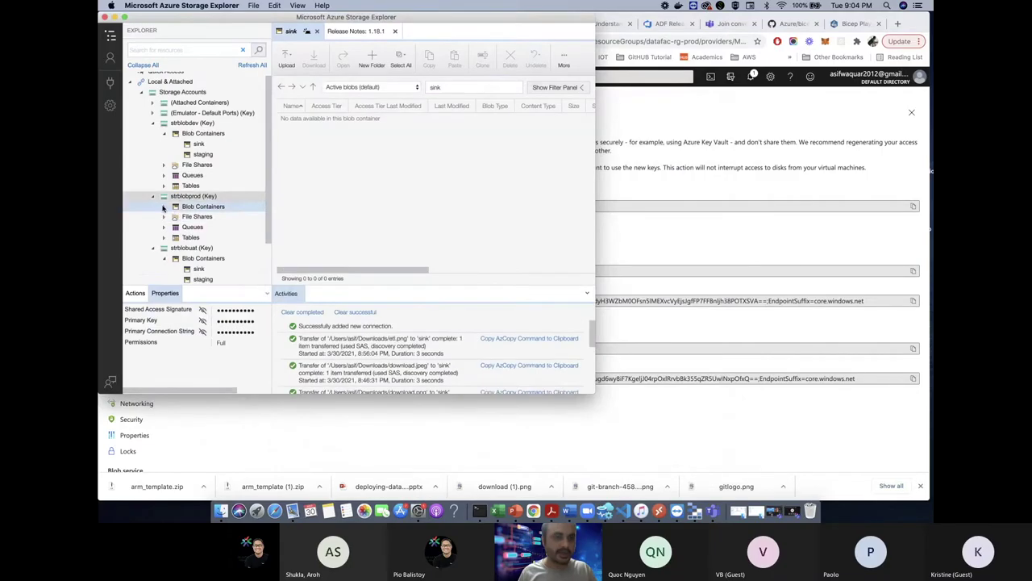
pyautogui.click(198, 217)
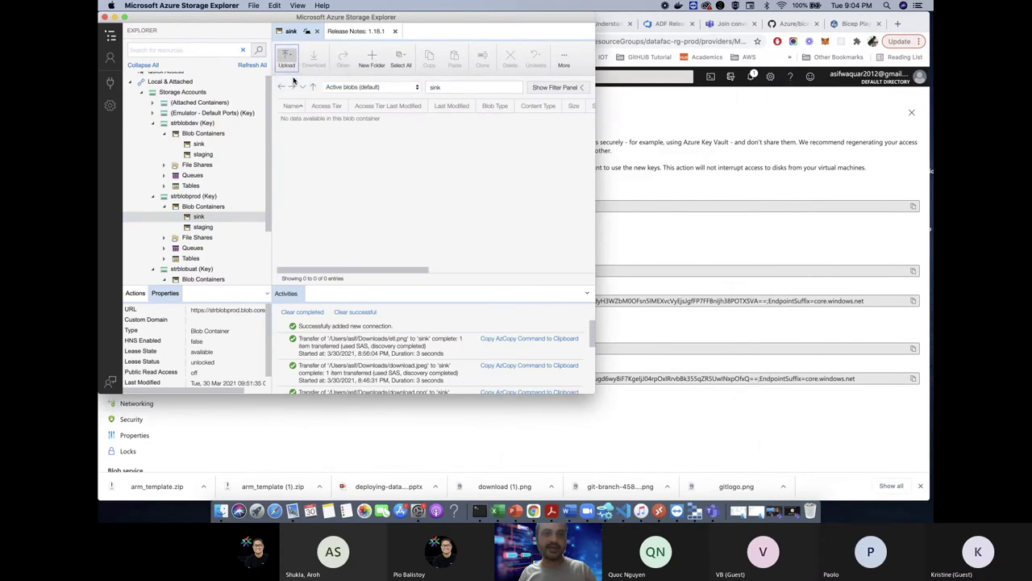
pyautogui.click(295, 81)
pyautogui.click(629, 178)
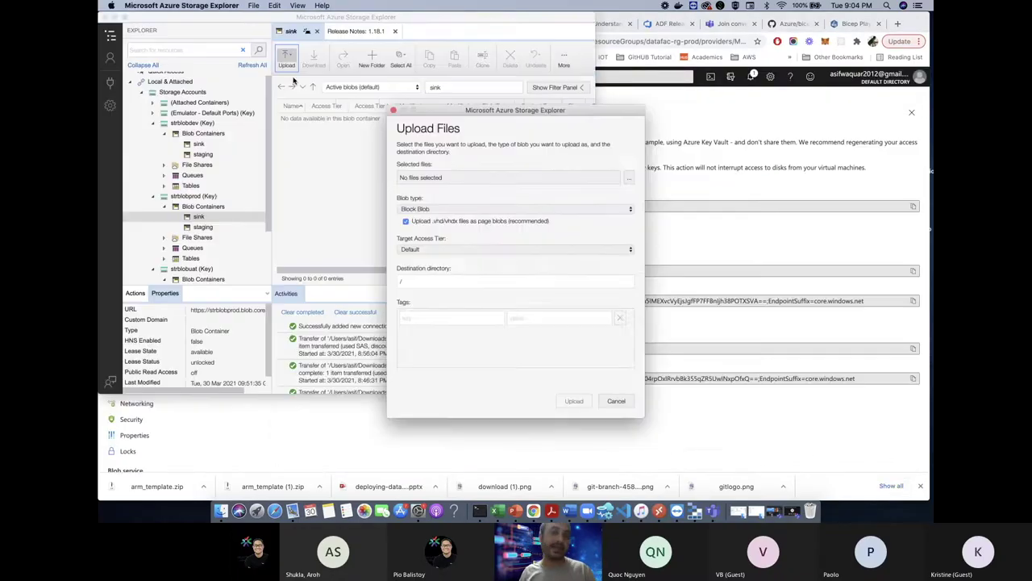
pyautogui.click(520, 130)
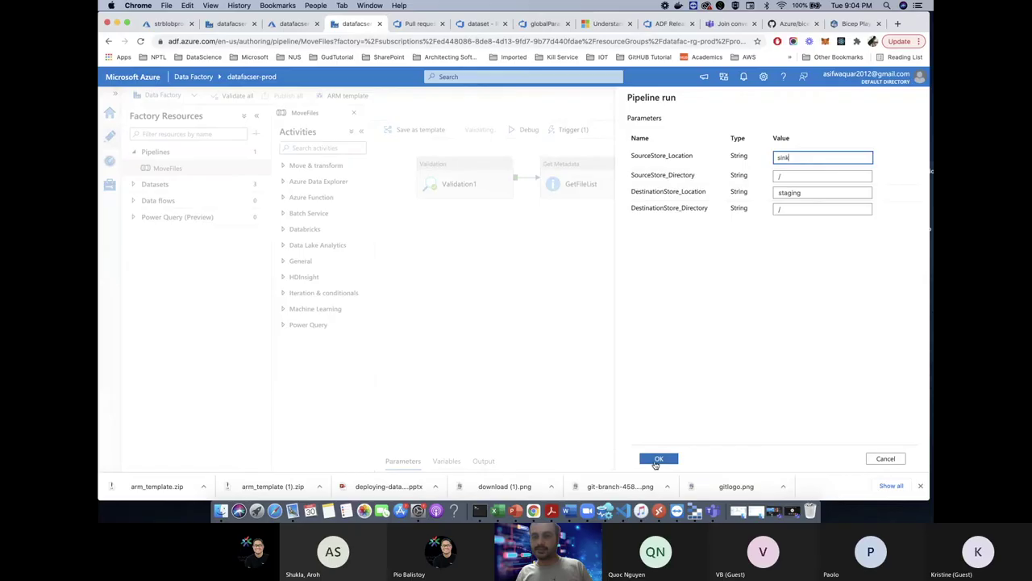
pyautogui.click(658, 459)
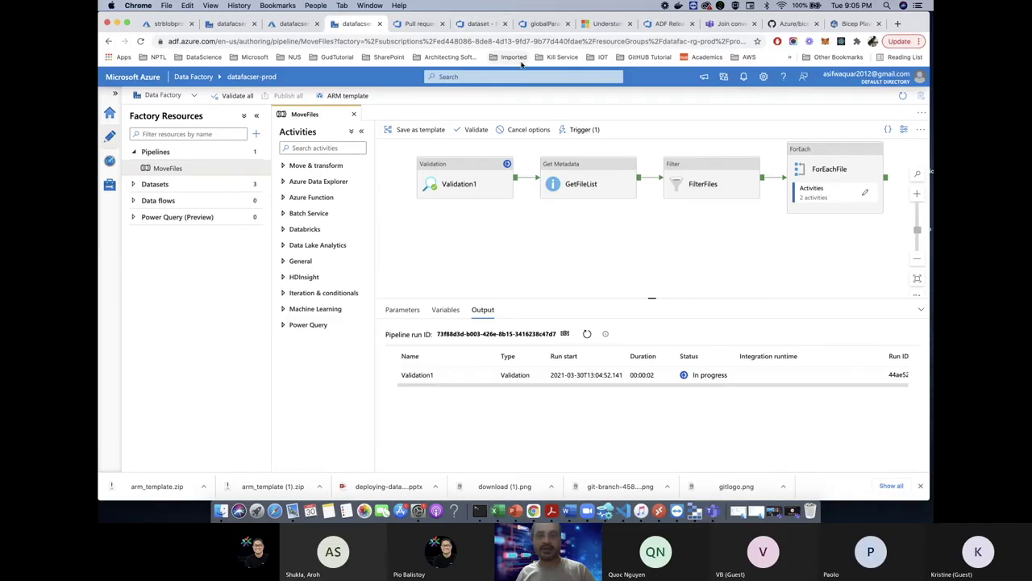
# Step: Switch to the datafac_demo project in Azure DevOps and review the Production and Staging variable groups in the pipeline library
pyautogui.click(482, 23)
pyautogui.moveTo(141, 329)
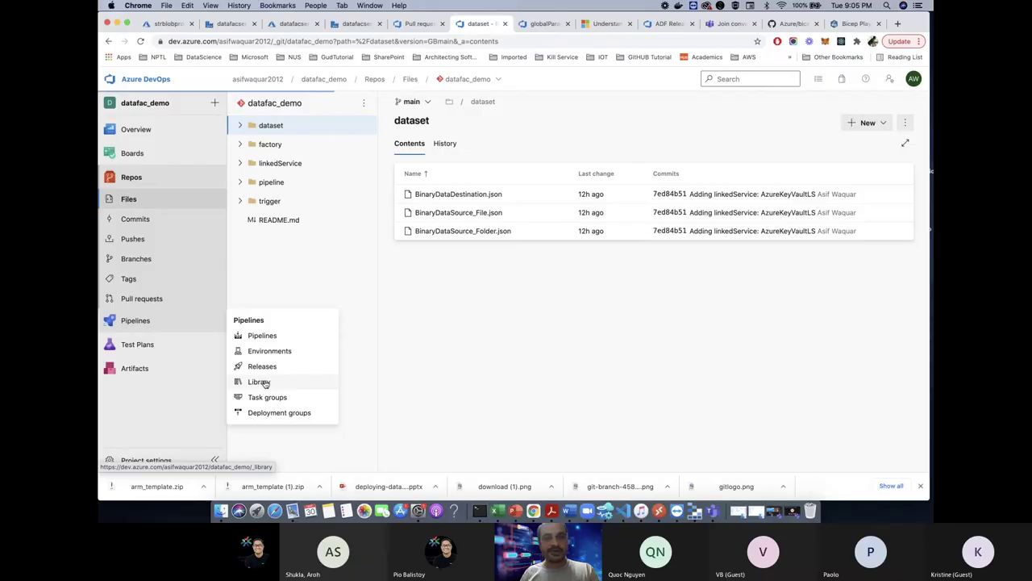
pyautogui.click(259, 382)
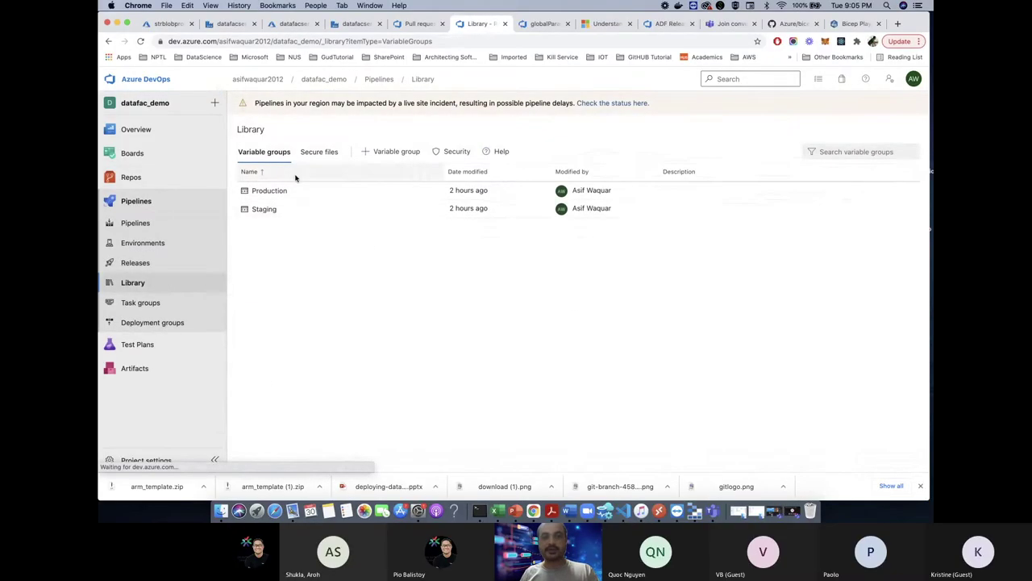
pyautogui.click(271, 191)
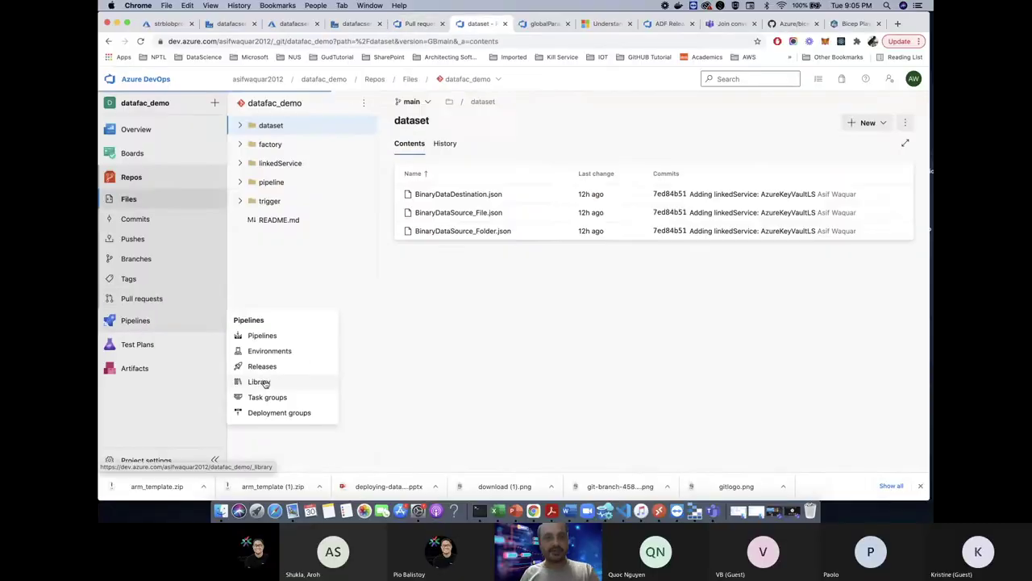
pyautogui.click(418, 24)
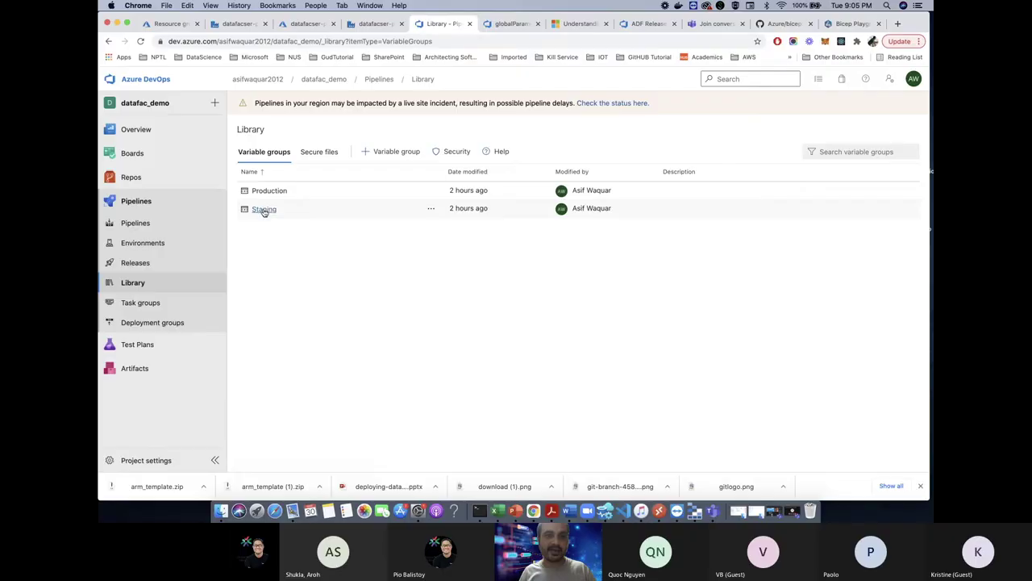
pyautogui.click(264, 209)
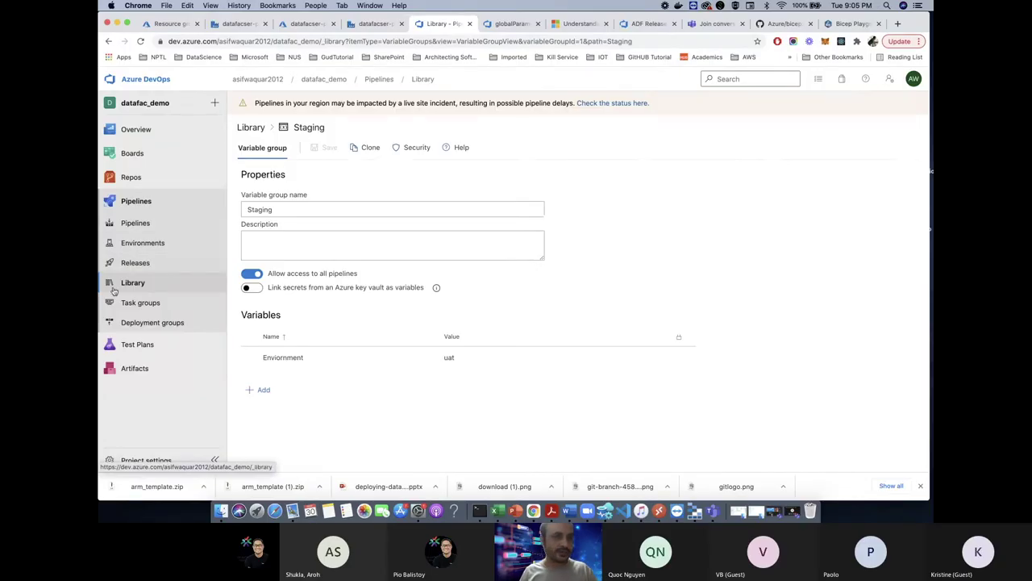
# Step: Open the ADF Release pipeline for editing and review its pipeline variables
pyautogui.click(133, 227)
pyautogui.click(138, 266)
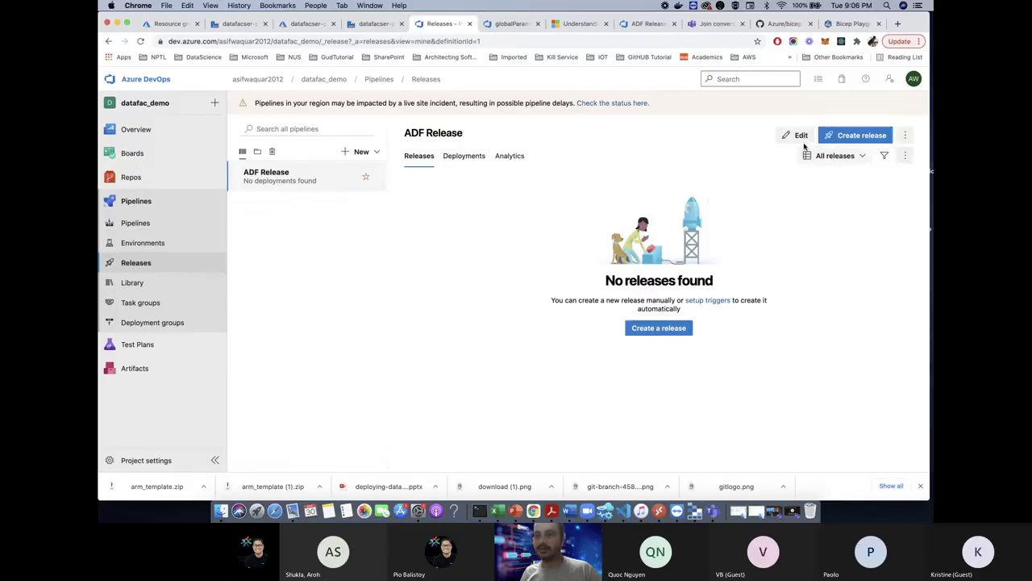
pyautogui.click(796, 135)
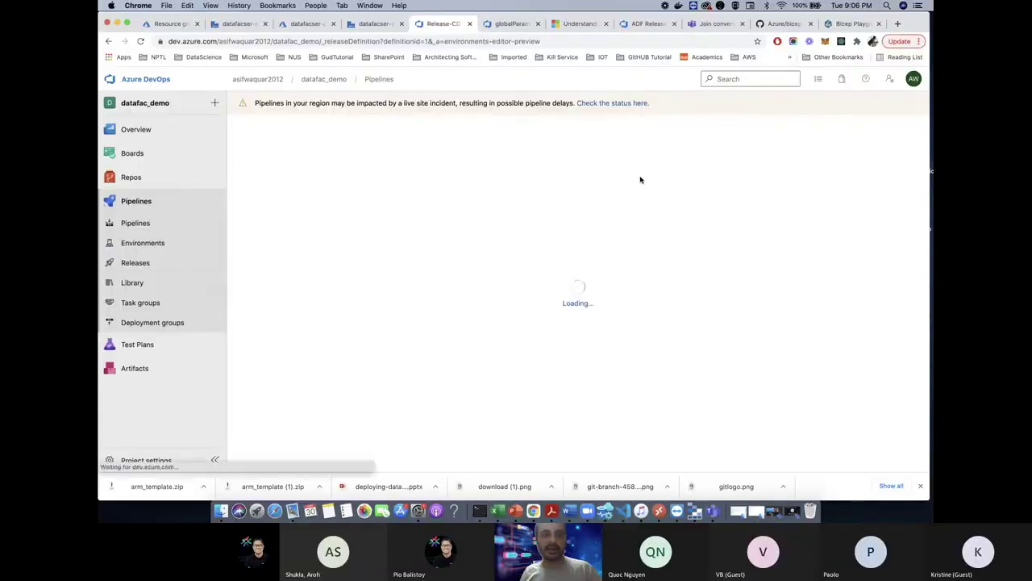
pyautogui.click(332, 149)
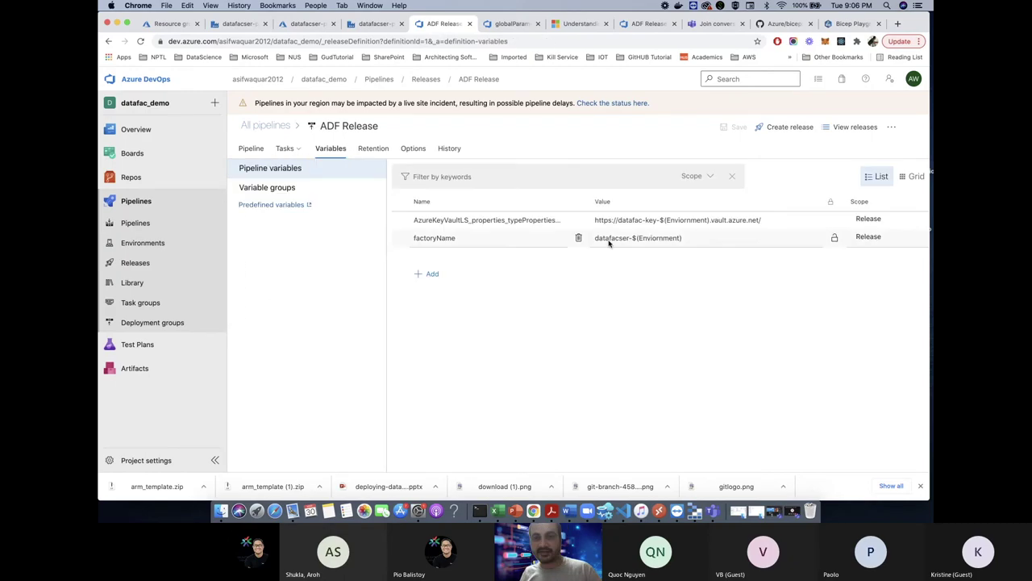
# Step: Review the Staging stage's Key Vault, Predeployment and Postdeployment tasks, including the stopdelete.ps1 script path and script arguments
pyautogui.click(286, 149)
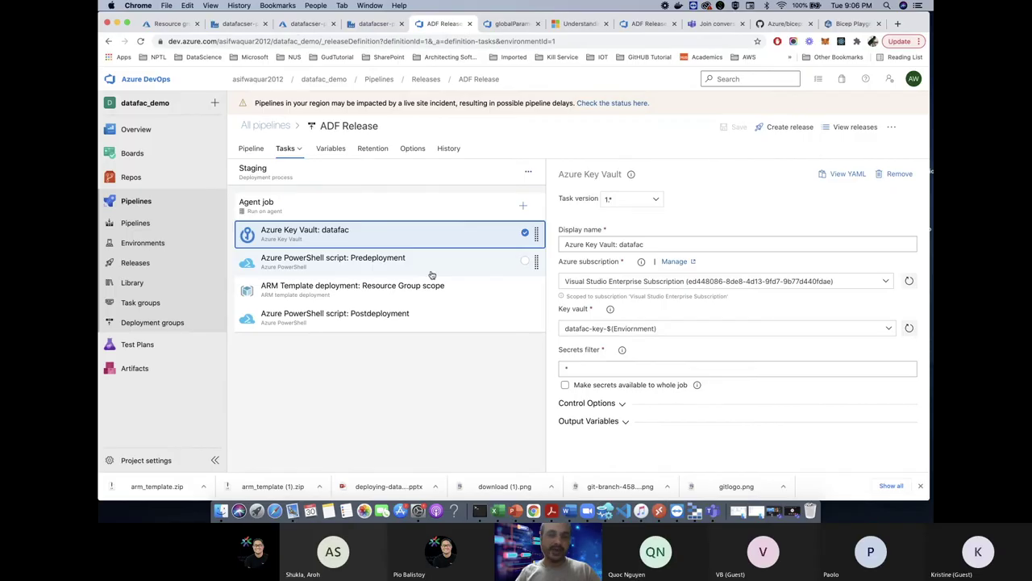
pyautogui.click(474, 417)
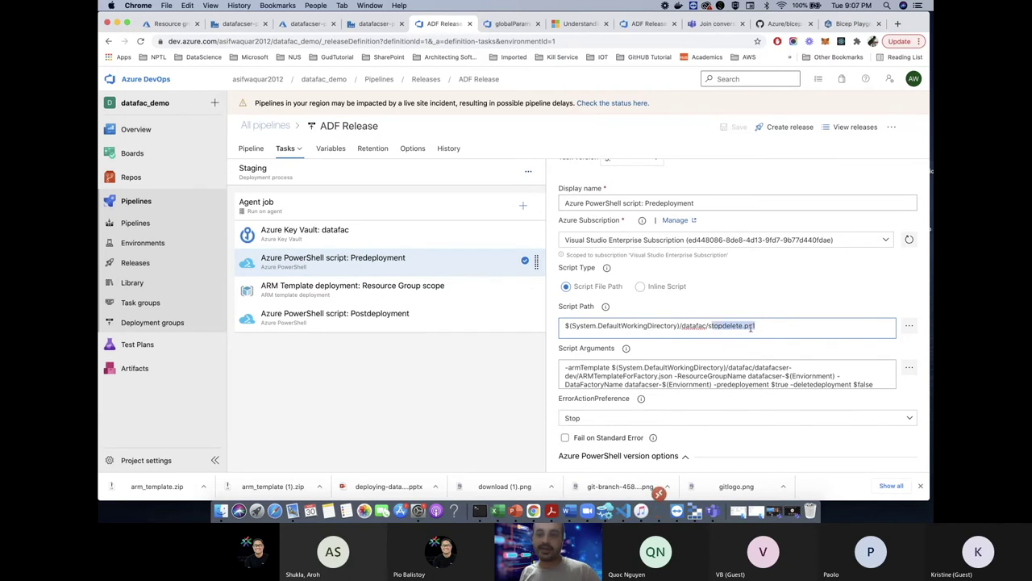
pyautogui.click(908, 326)
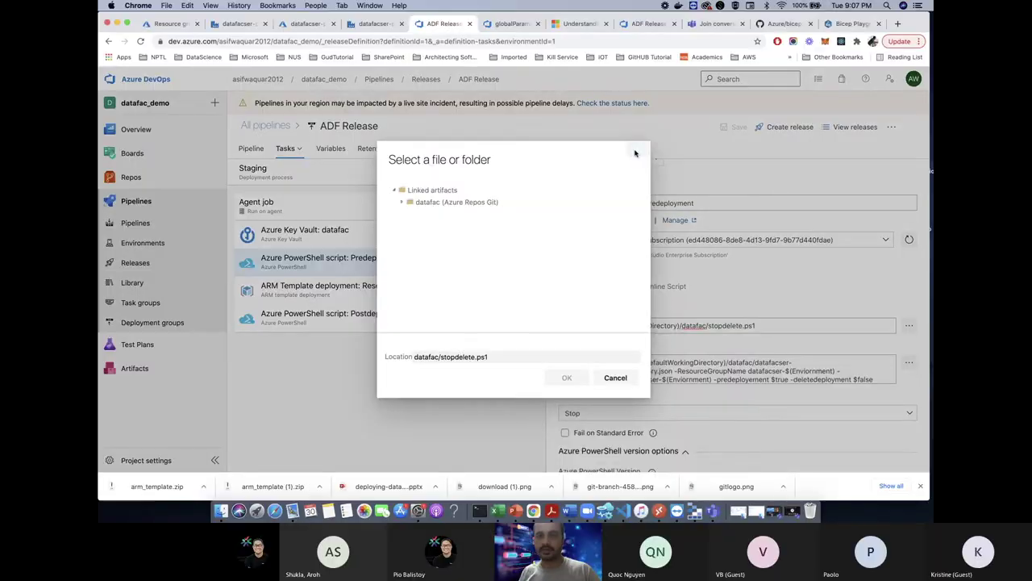
pyautogui.click(636, 151)
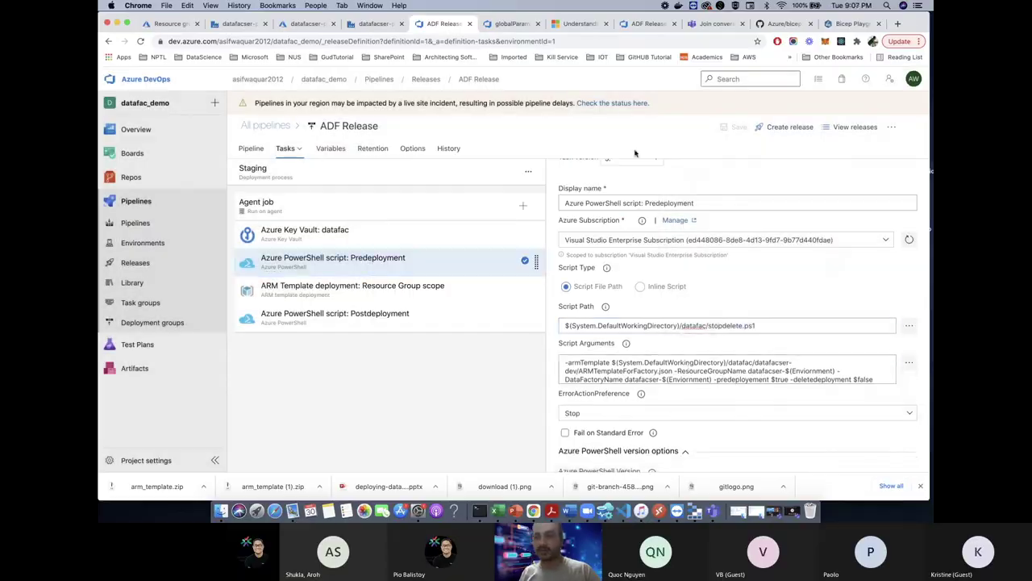
pyautogui.click(912, 365)
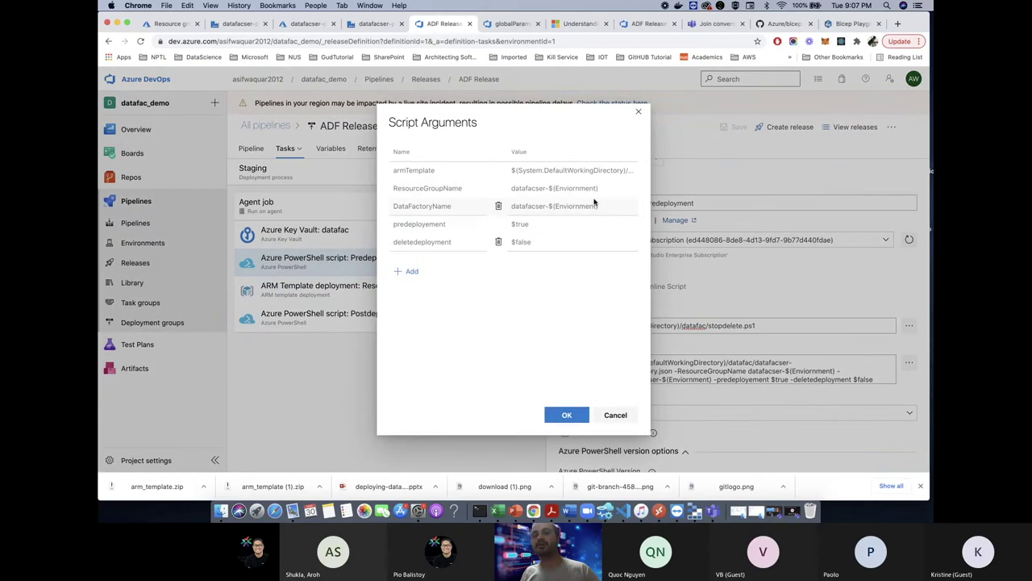
pyautogui.click(523, 260)
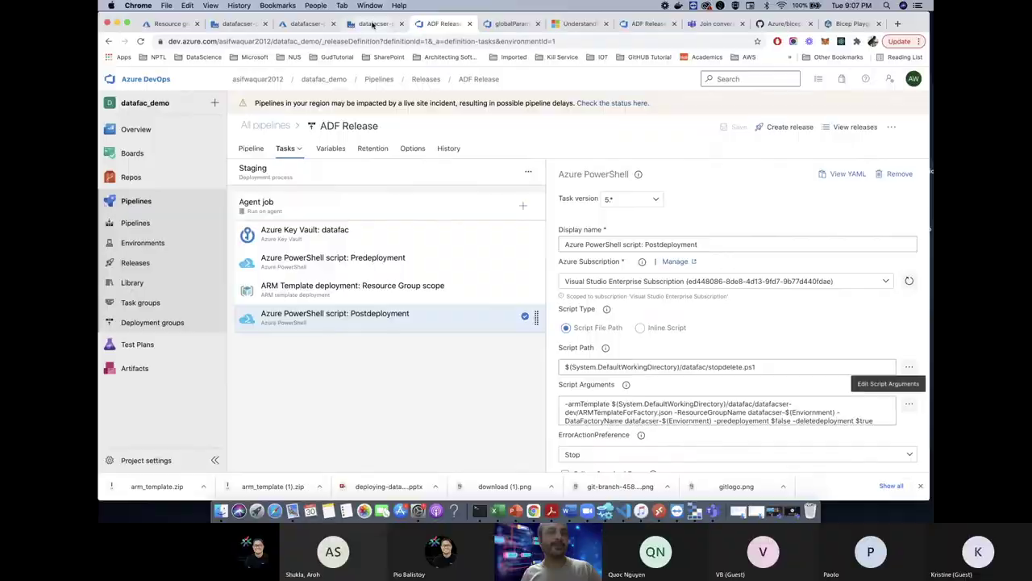
# Step: Check the MoveFiles debug run output in datafacser-prod and the strblobprod containers in Azure Storage Explorer
pyautogui.click(373, 24)
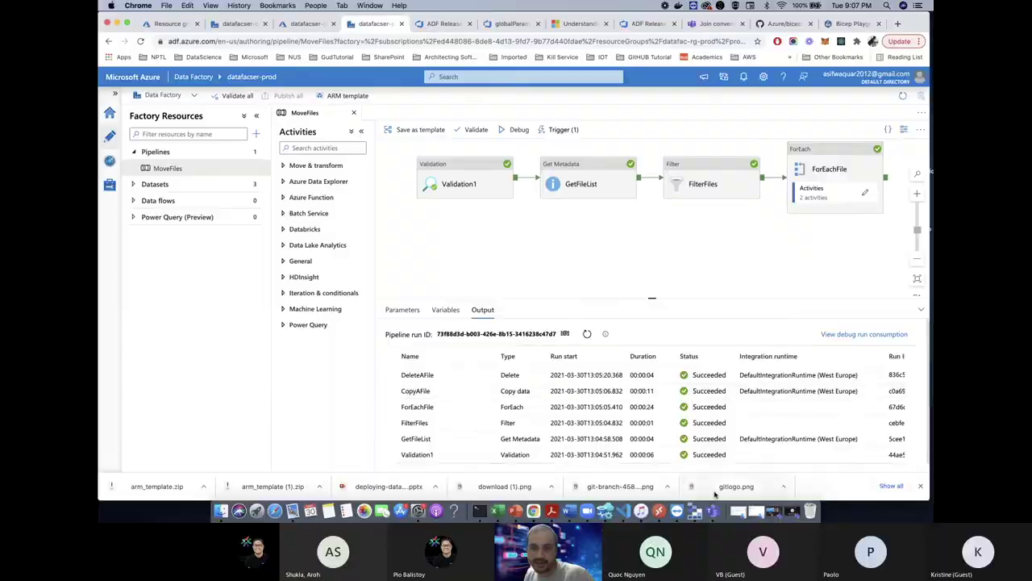
pyautogui.click(694, 511)
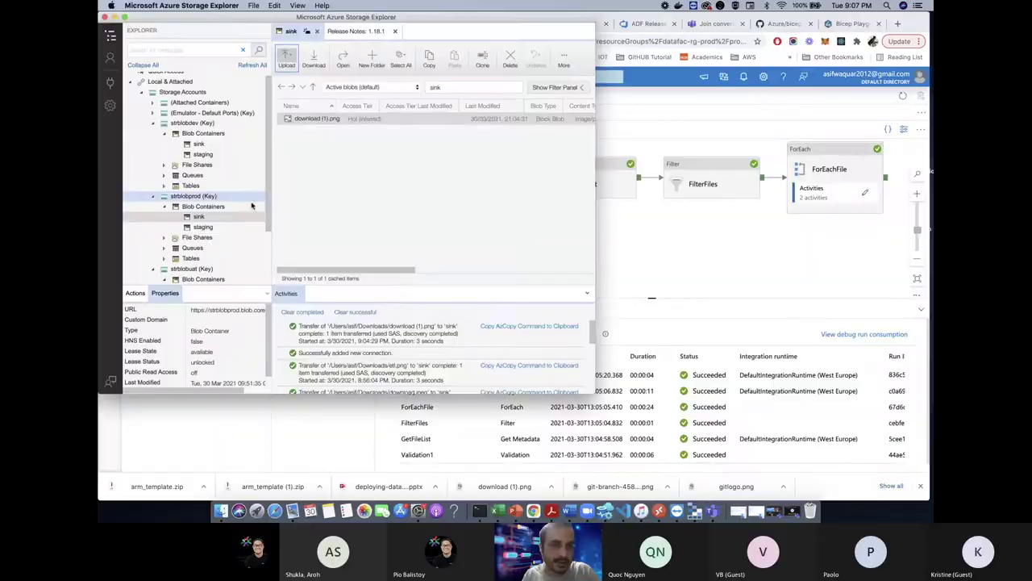
pyautogui.press('super+Tab')
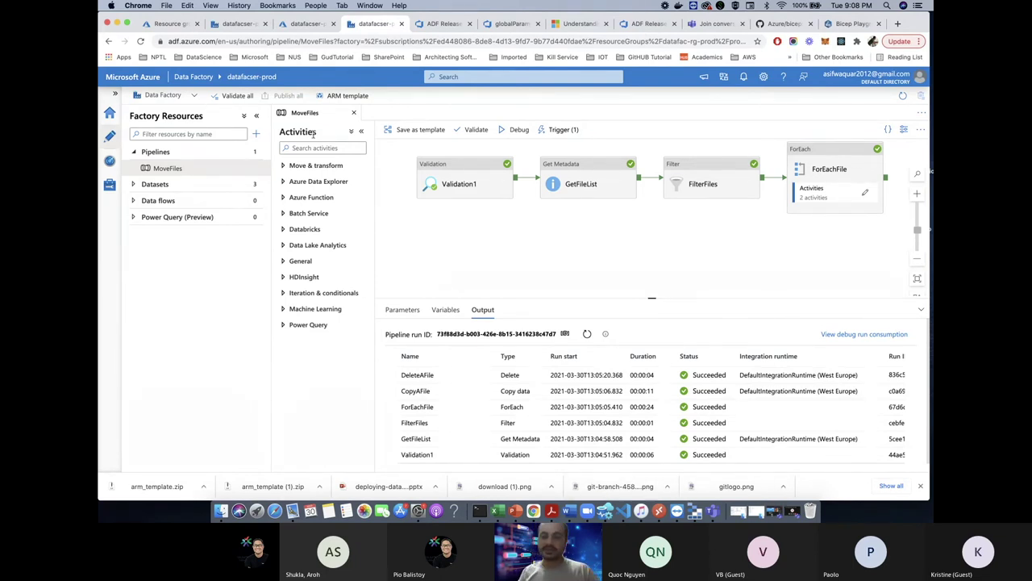
pyautogui.press('super+Tab')
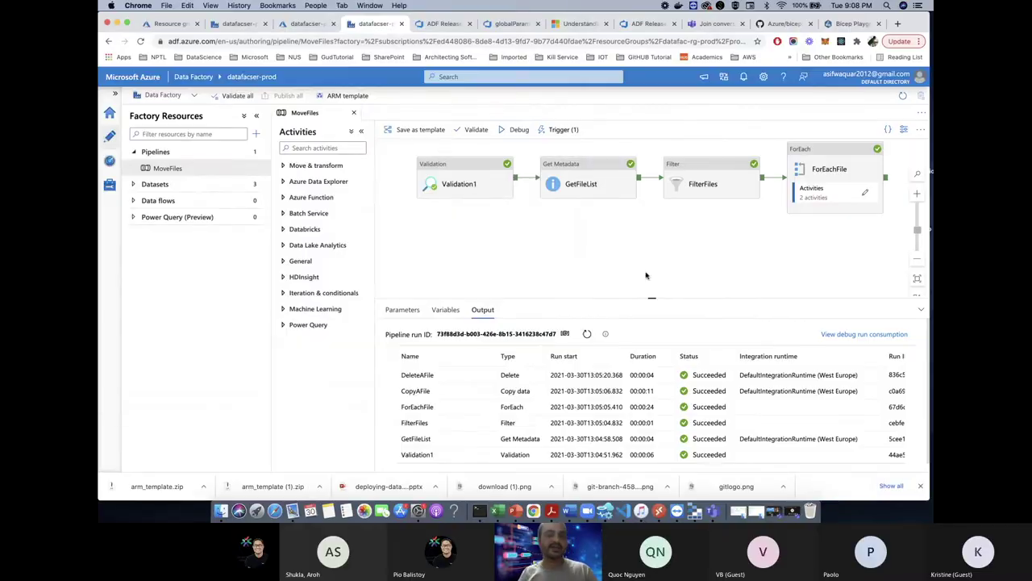
# Step: Look over datafacser-prod's debug pipeline runs and management settings, and the adf_publish branch's globalParameters folder in Azure DevOps
pyautogui.click(110, 166)
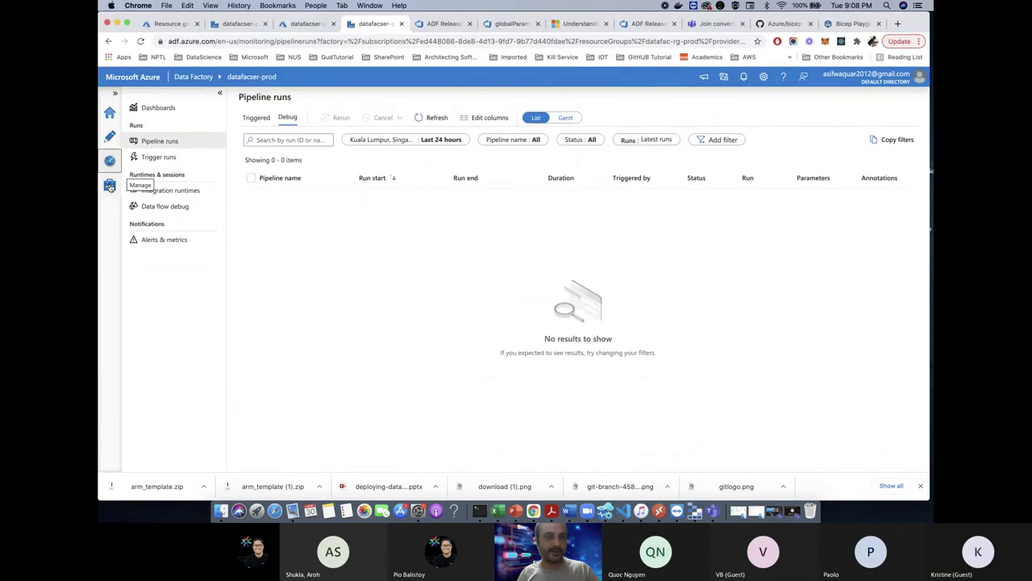
pyautogui.click(110, 187)
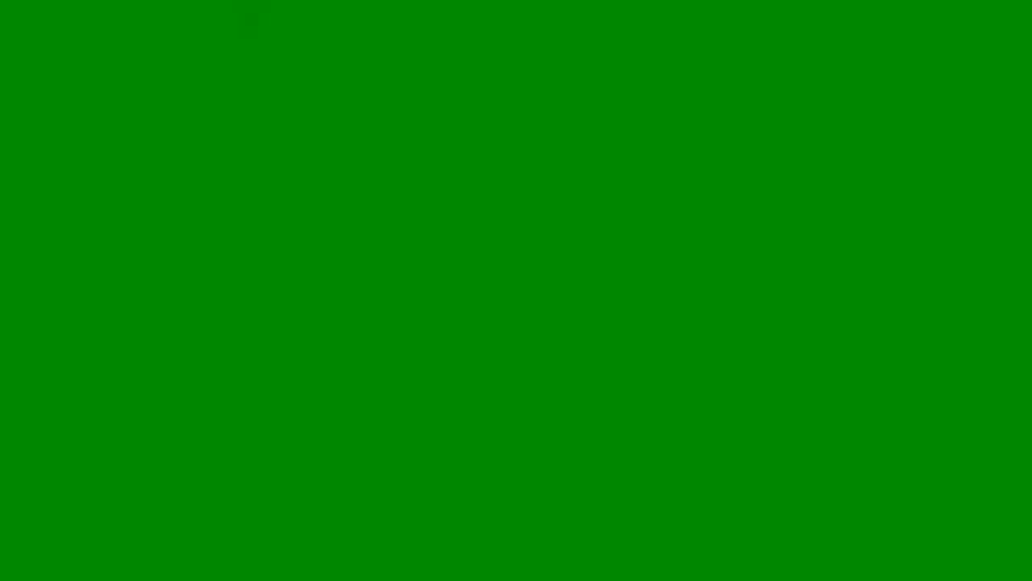
pyautogui.click(110, 137)
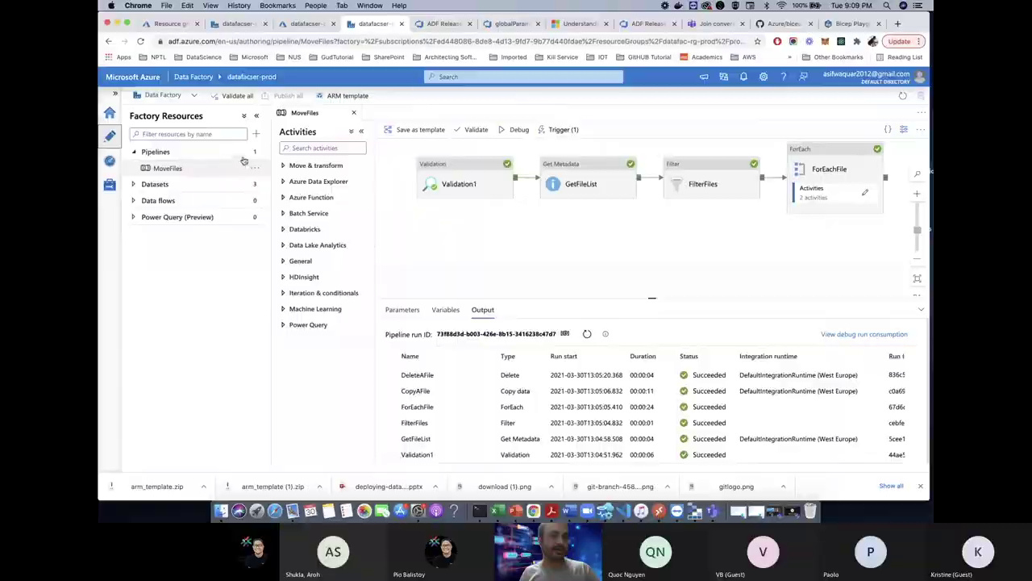
pyautogui.click(253, 153)
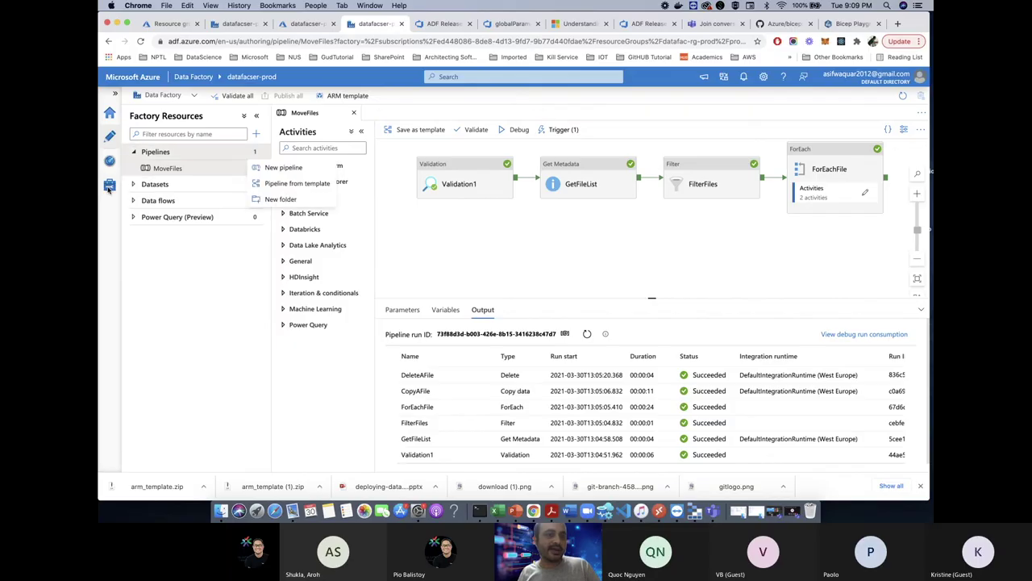
pyautogui.click(109, 187)
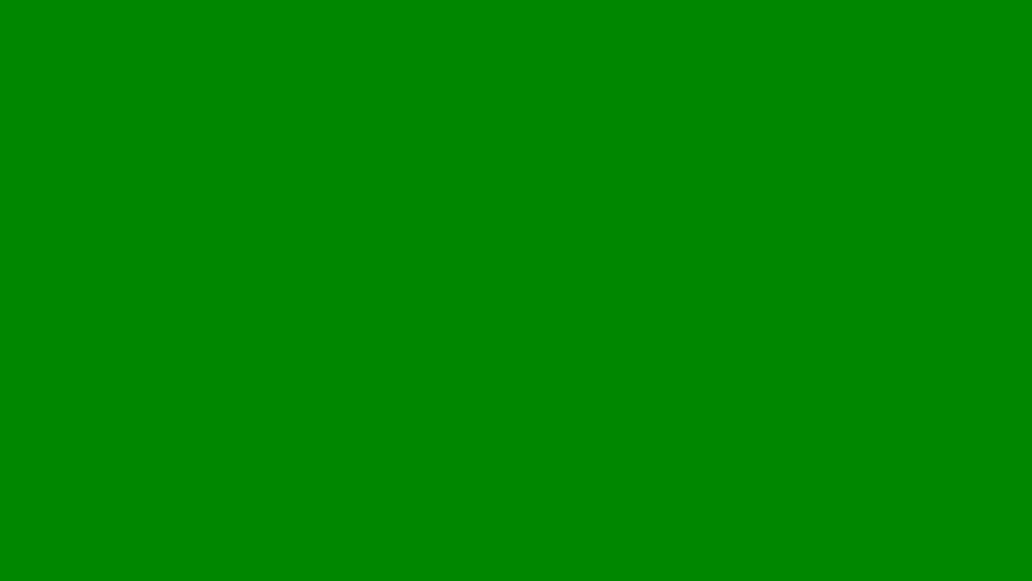
pyautogui.click(512, 23)
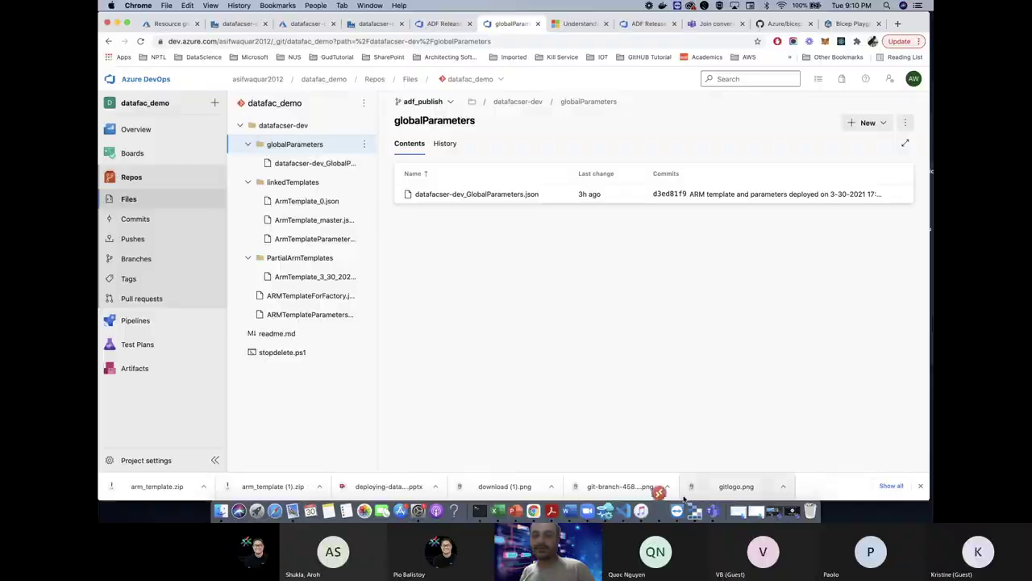
# Step: Switch to Microsoft Teams and bring up the meeting window to check its chat
pyautogui.press('super+Tab')
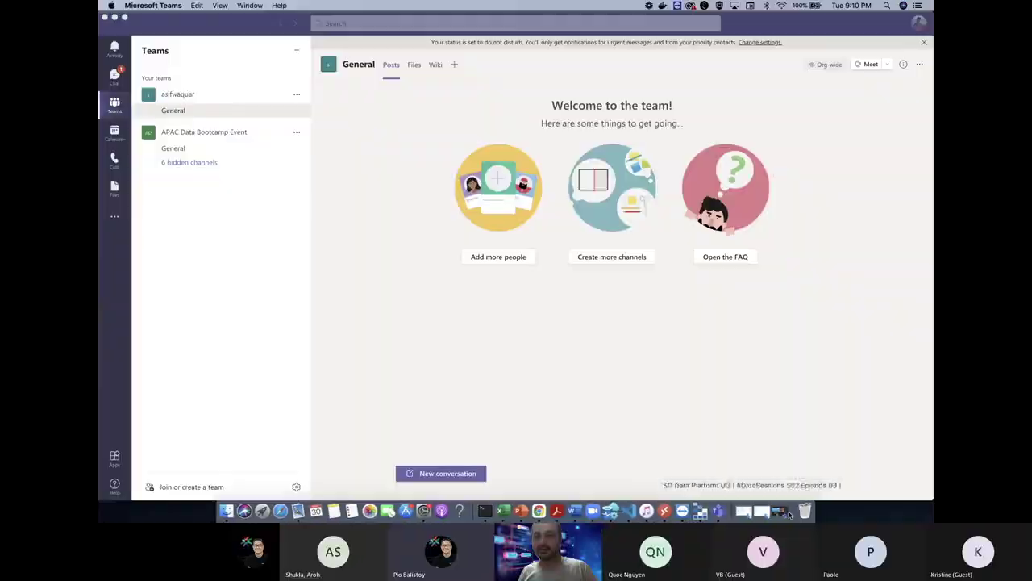
pyautogui.click(787, 513)
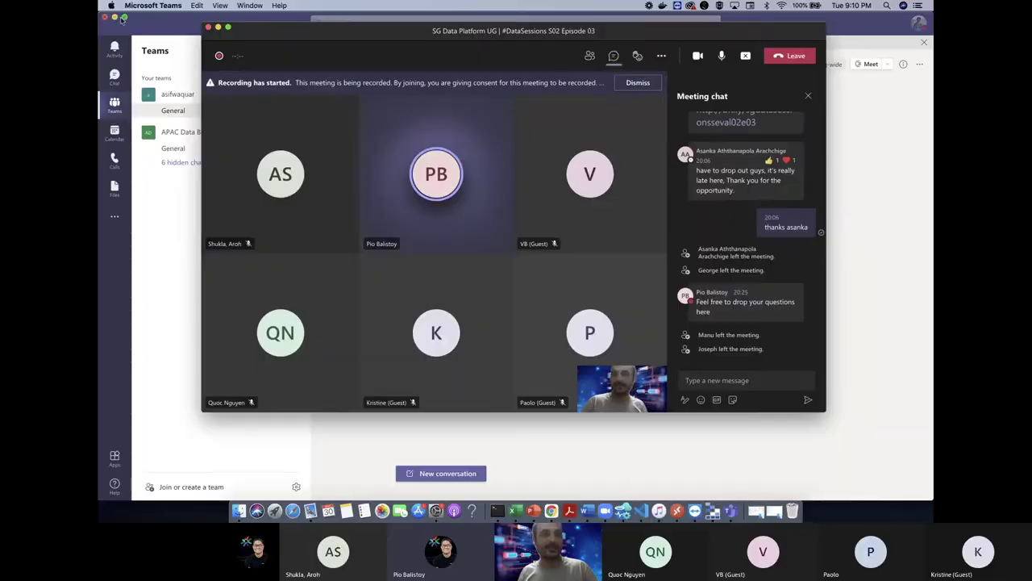
pyautogui.click(123, 17)
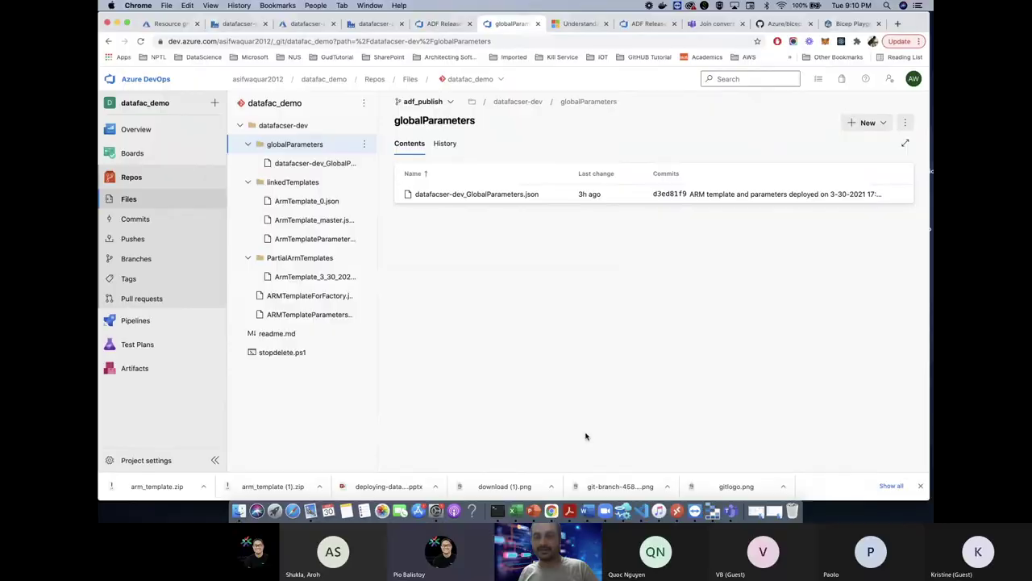
# Step: Switch to PowerPoint and show slide 10 with the Development, UAT and Production deployment diagram
pyautogui.click(534, 511)
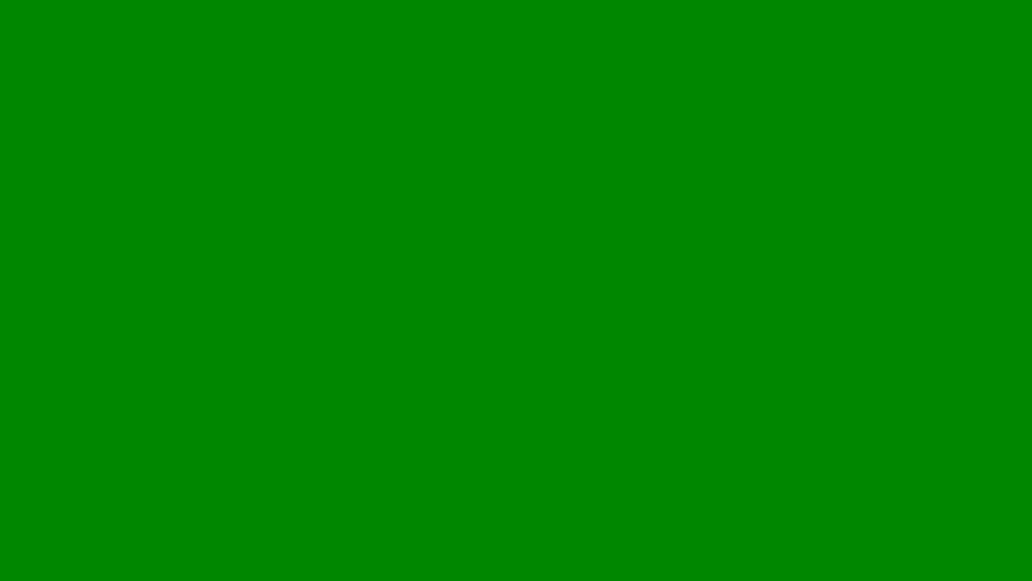
pyautogui.click(562, 418)
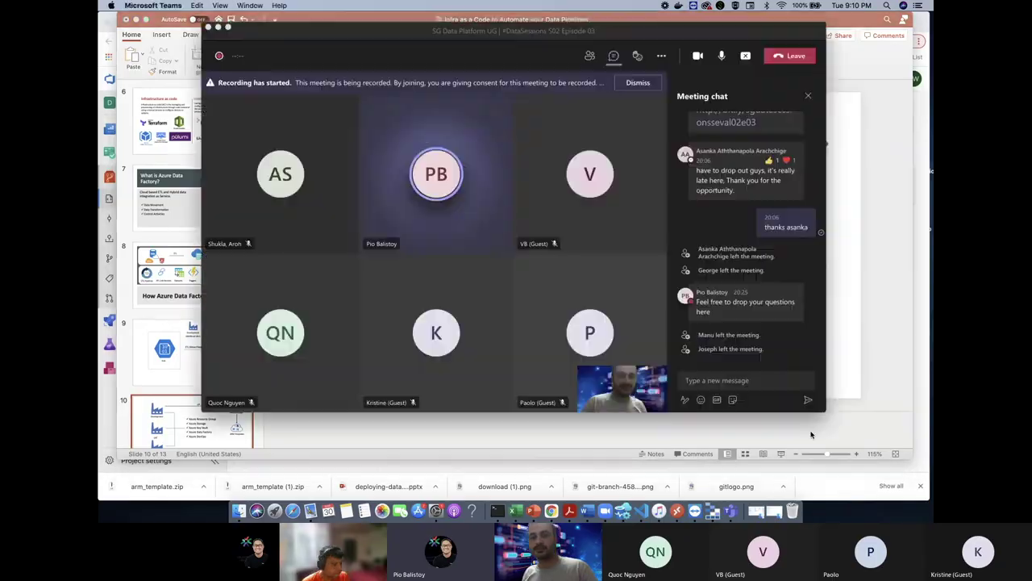
pyautogui.click(811, 435)
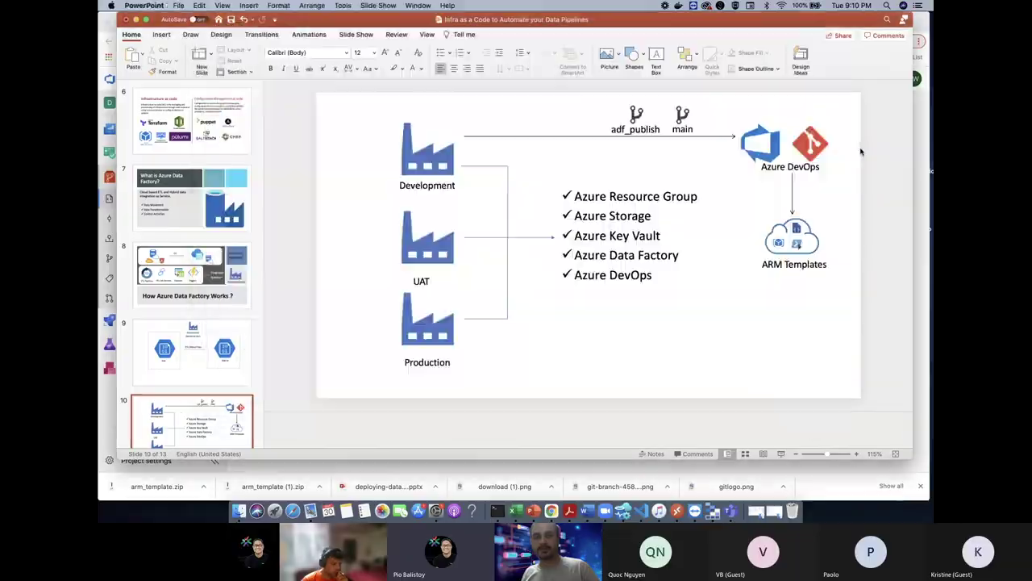